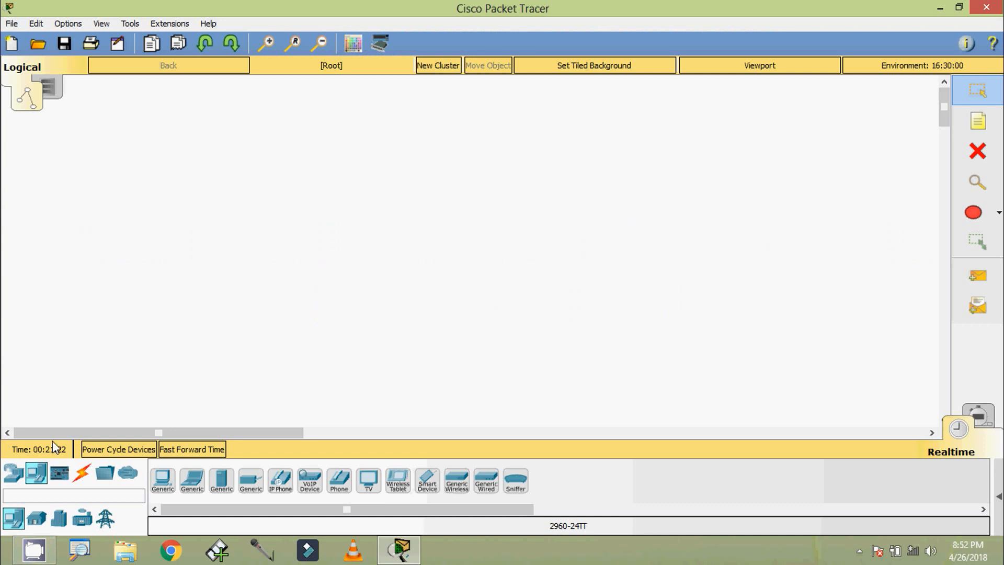
# Place a 2911 router in the middle of the empty workspace
pyautogui.click(15, 473)
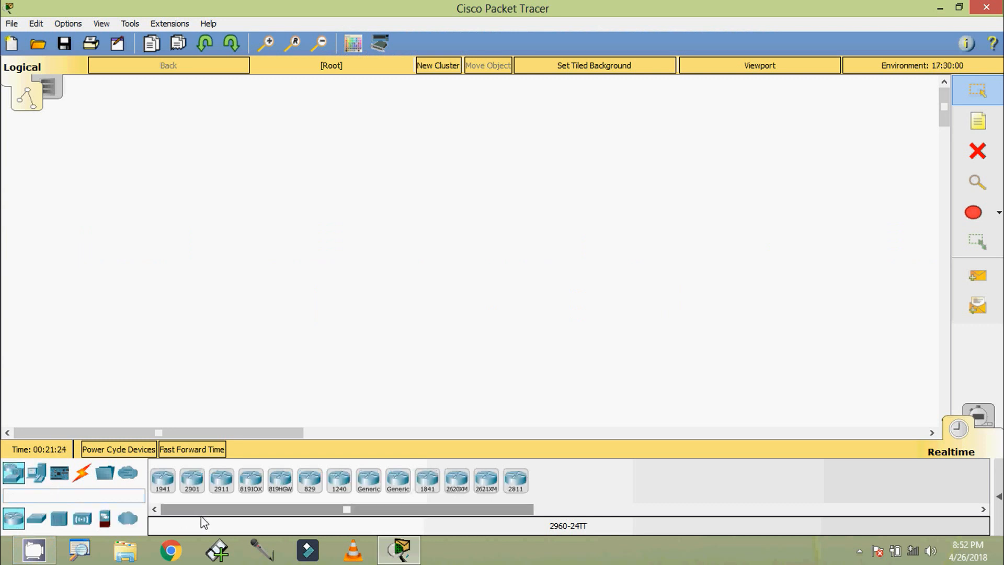
pyautogui.moveTo(221, 482); pyautogui.dragTo(309, 444)
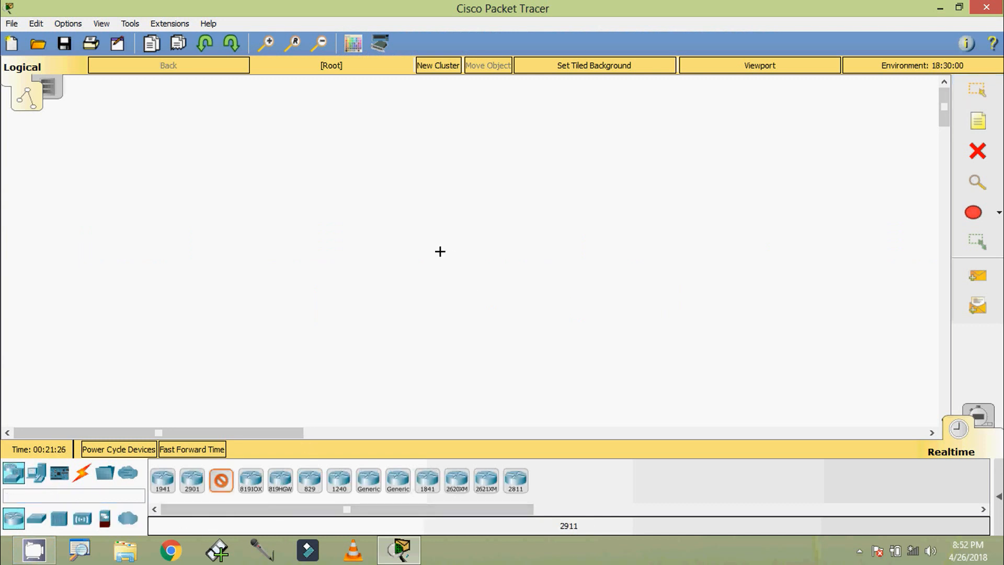
pyautogui.click(457, 244)
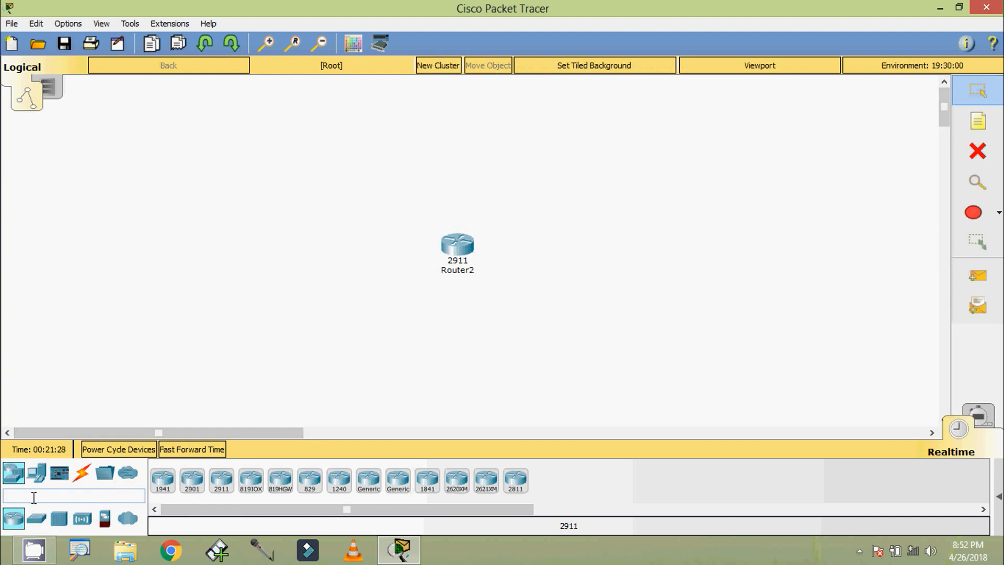
# Place three 2960 switches around the router: one on its left, one on its right and one below it
pyautogui.click(36, 518)
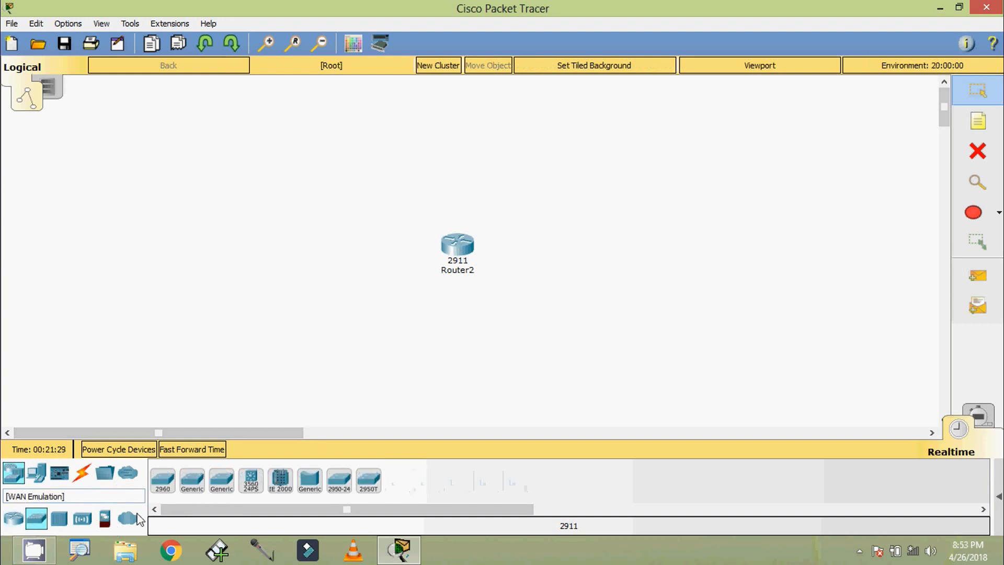
pyautogui.click(161, 483)
pyautogui.click(372, 246)
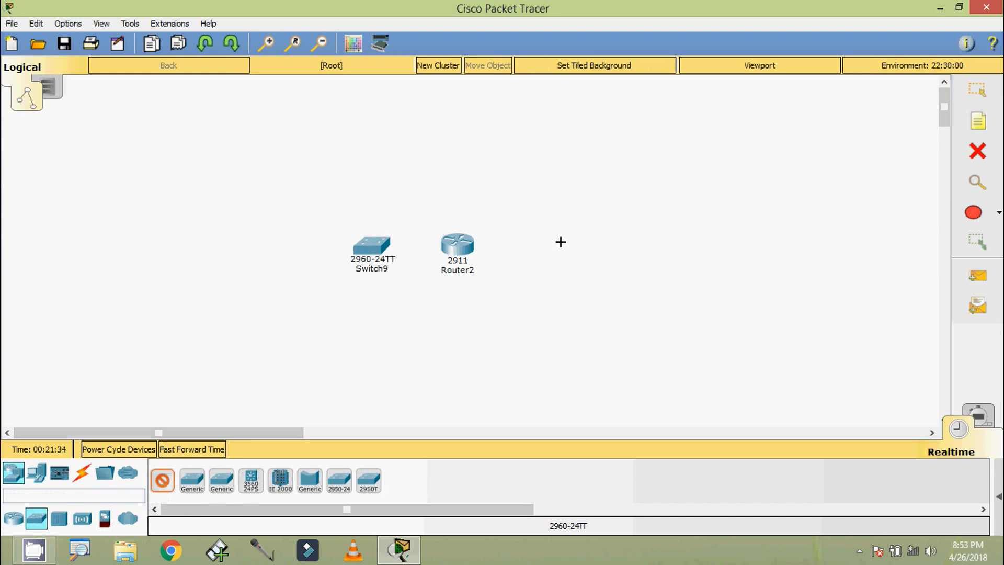
pyautogui.click(561, 242)
pyautogui.click(462, 343)
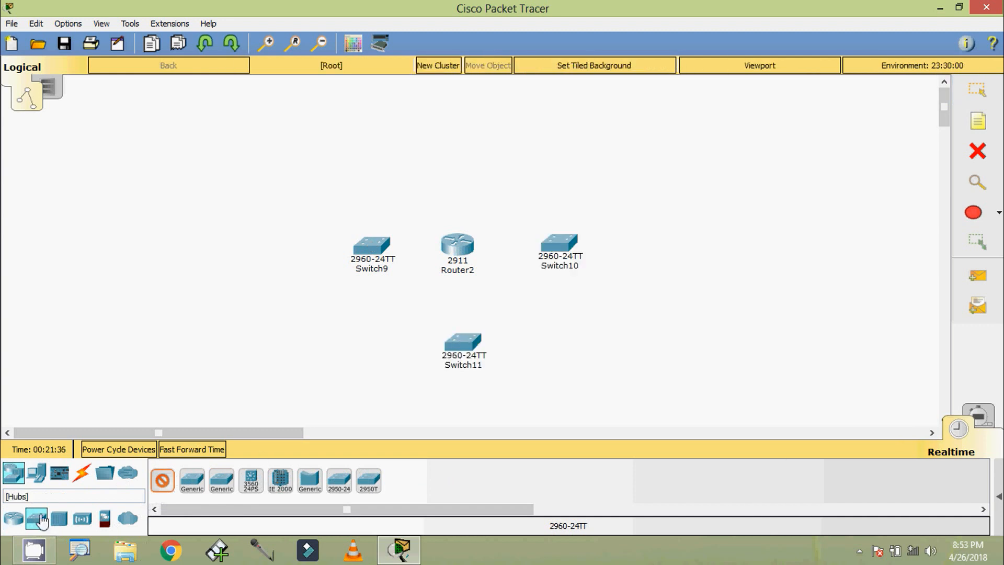
# Place two generic PCs below the lower switch, two beside the right switch, and one PC plus a generic server beside the left switch
pyautogui.click(36, 473)
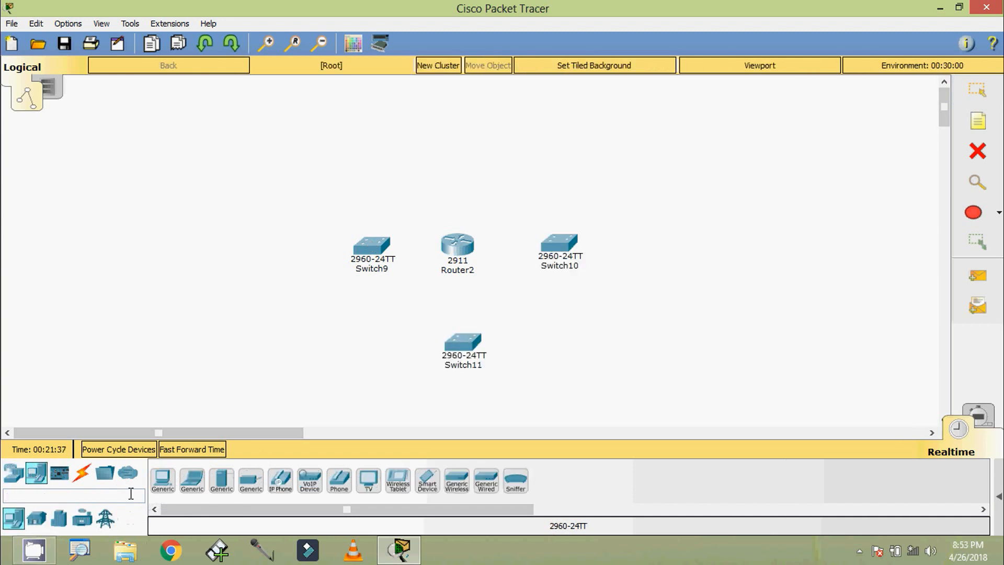
pyautogui.click(163, 480)
pyautogui.click(406, 403)
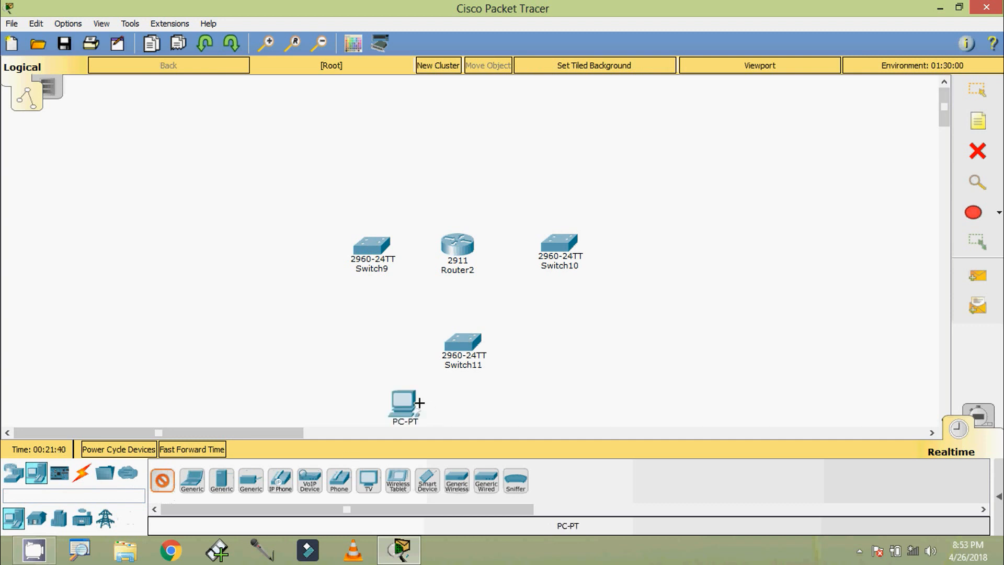
pyautogui.click(517, 402)
pyautogui.click(665, 193)
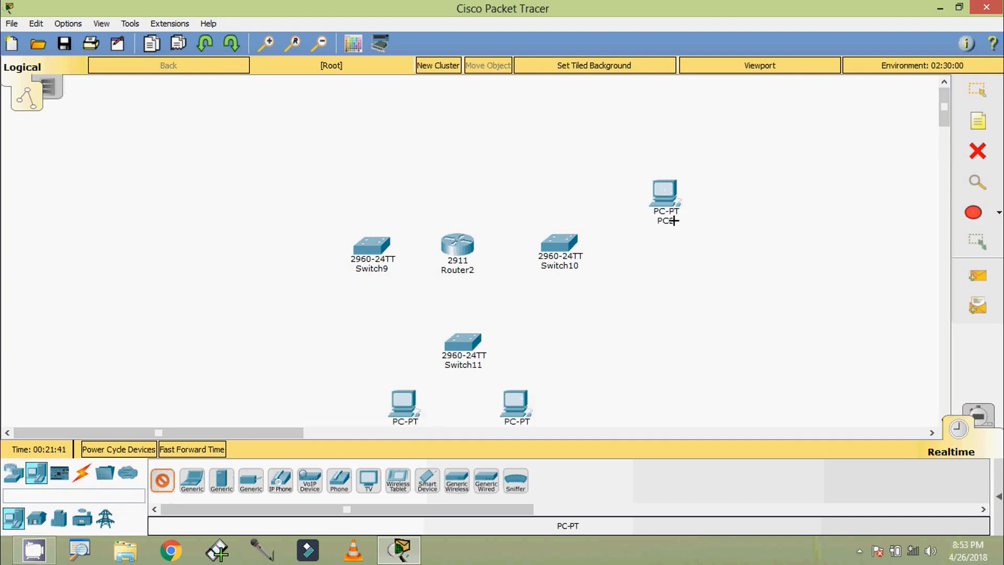
pyautogui.click(675, 280)
pyautogui.click(267, 209)
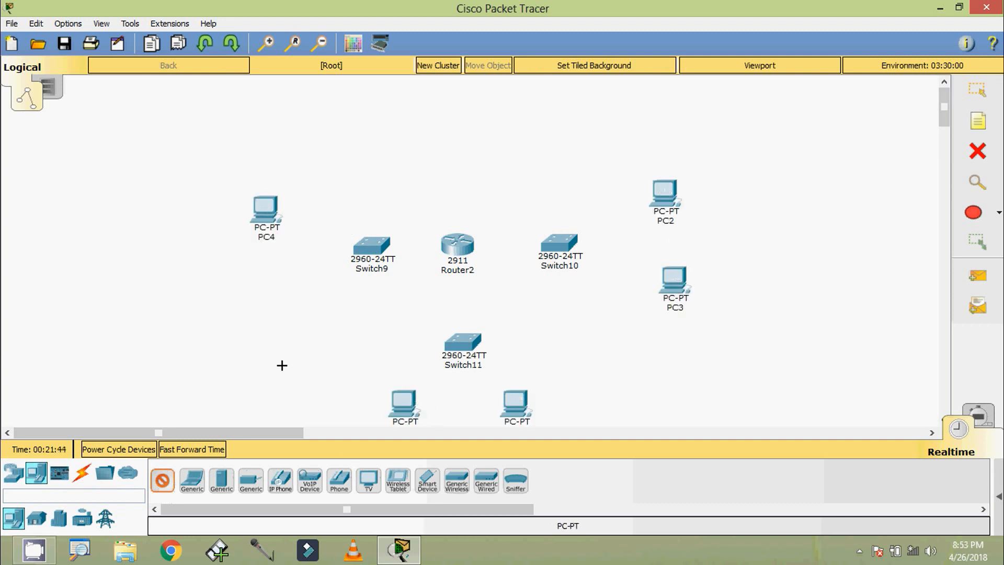
pyautogui.click(224, 486)
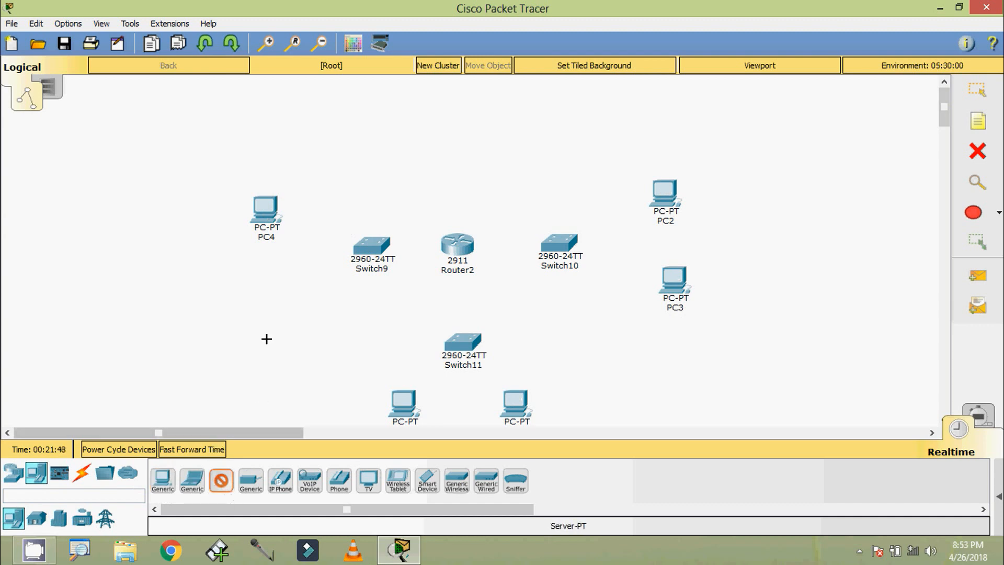
pyautogui.click(262, 287)
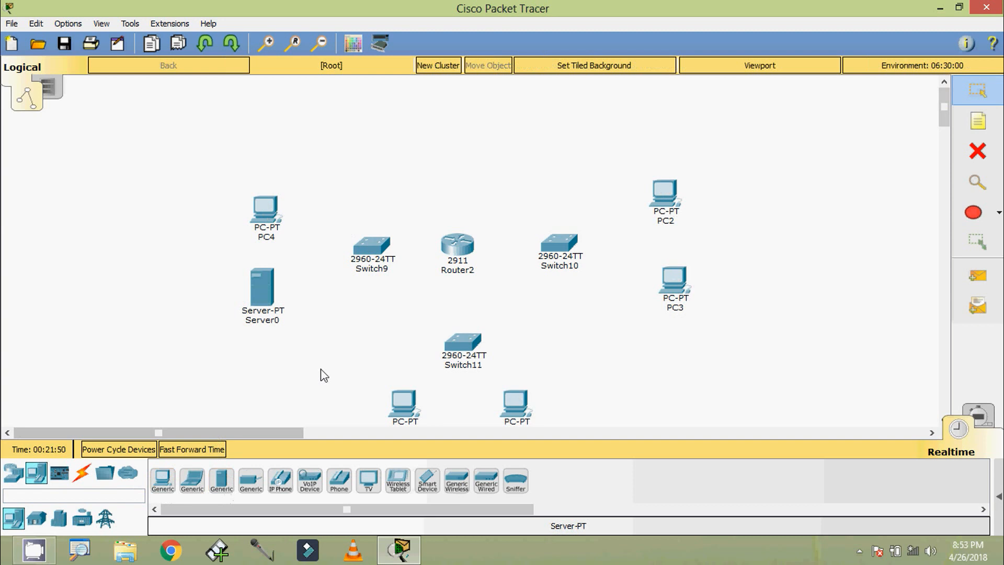
# Connect the router to GigabitEthernet0/1 of Switch9 with a copper straight-through cable
pyautogui.scroll(-1, 626, 350)
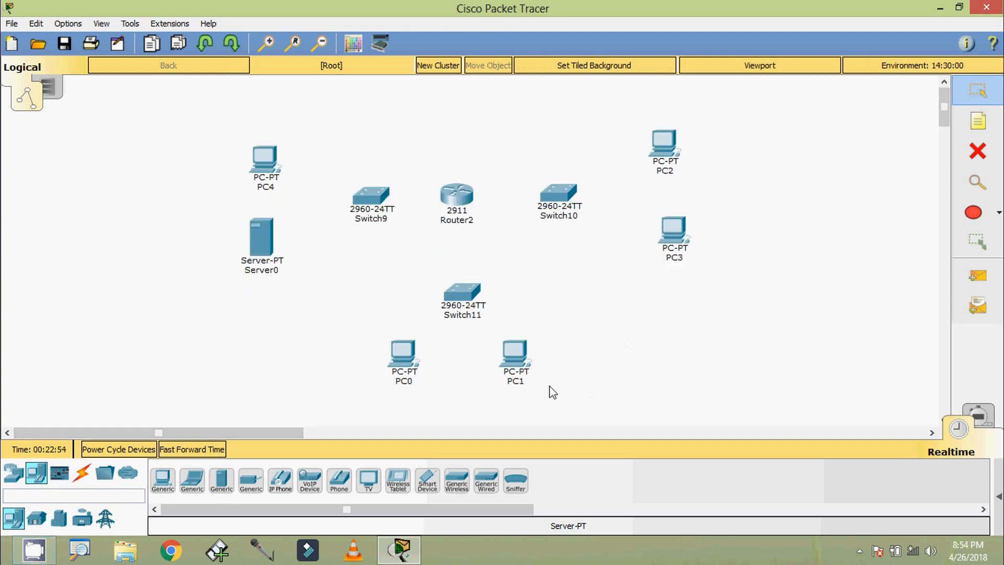
pyautogui.click(81, 477)
pyautogui.click(221, 480)
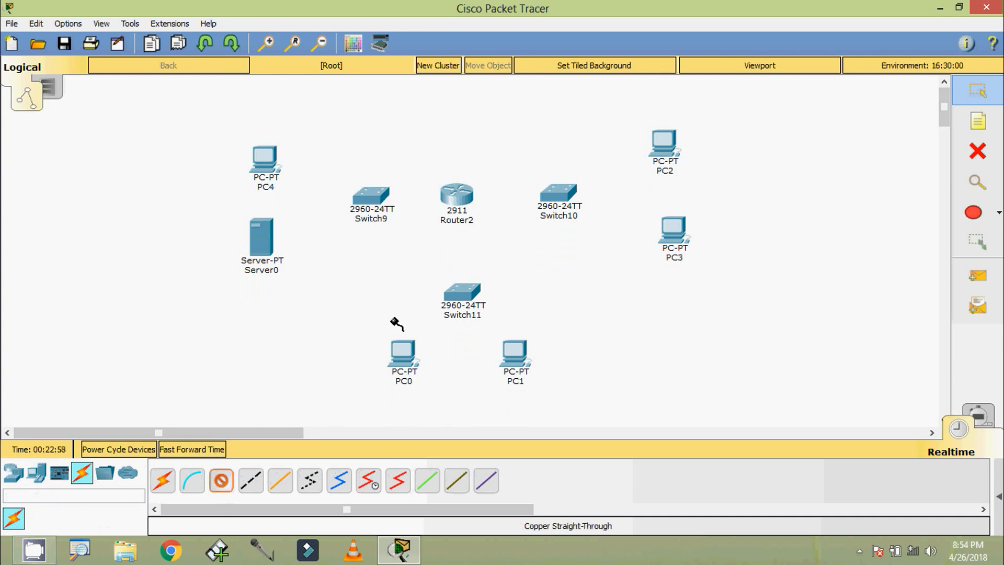
pyautogui.click(459, 196)
pyautogui.click(484, 237)
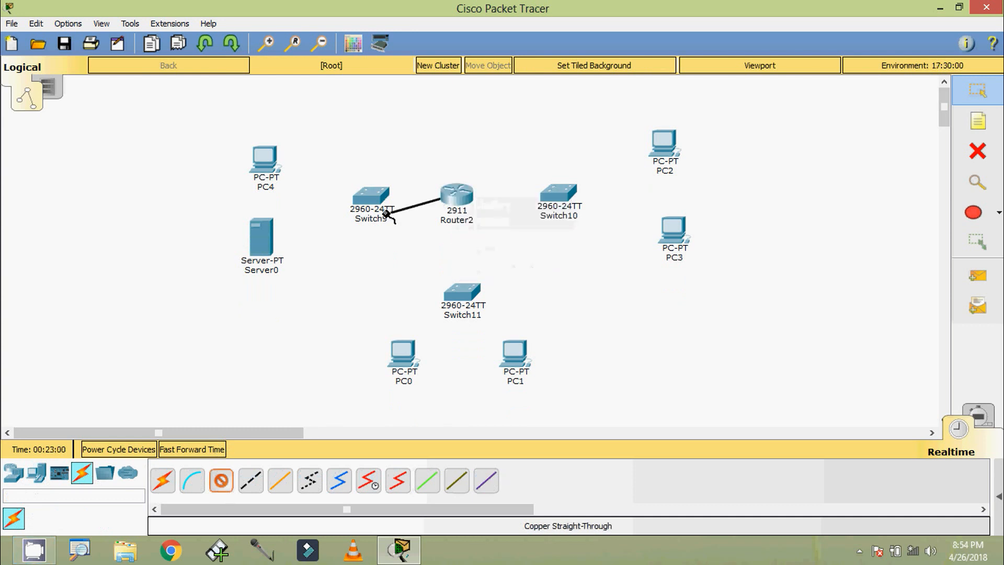
pyautogui.click(370, 199)
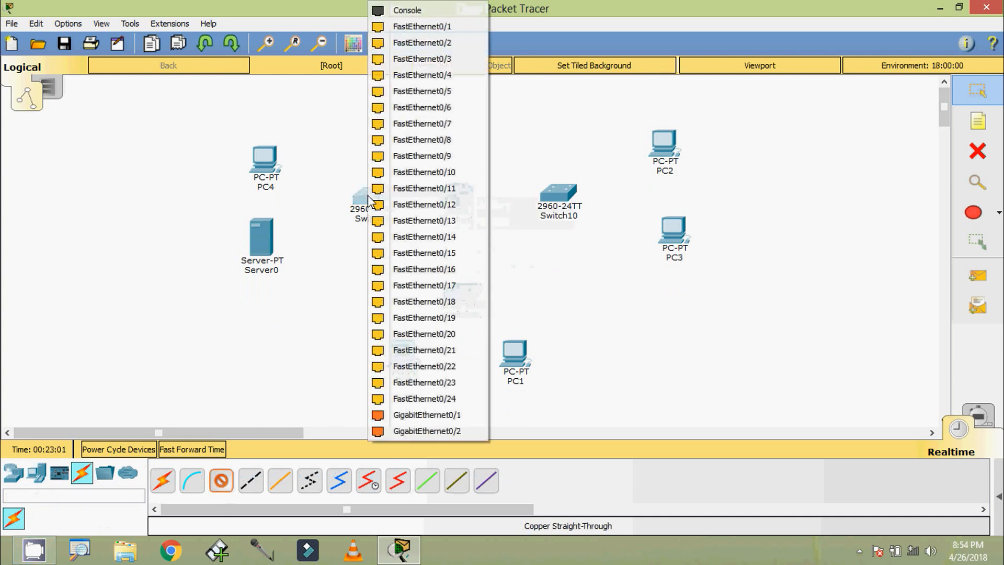
pyautogui.click(425, 415)
# Connect the router to GigabitEthernet0/1 of Switch10 with a copper straight-through cable
pyautogui.click(462, 195)
pyautogui.click(495, 235)
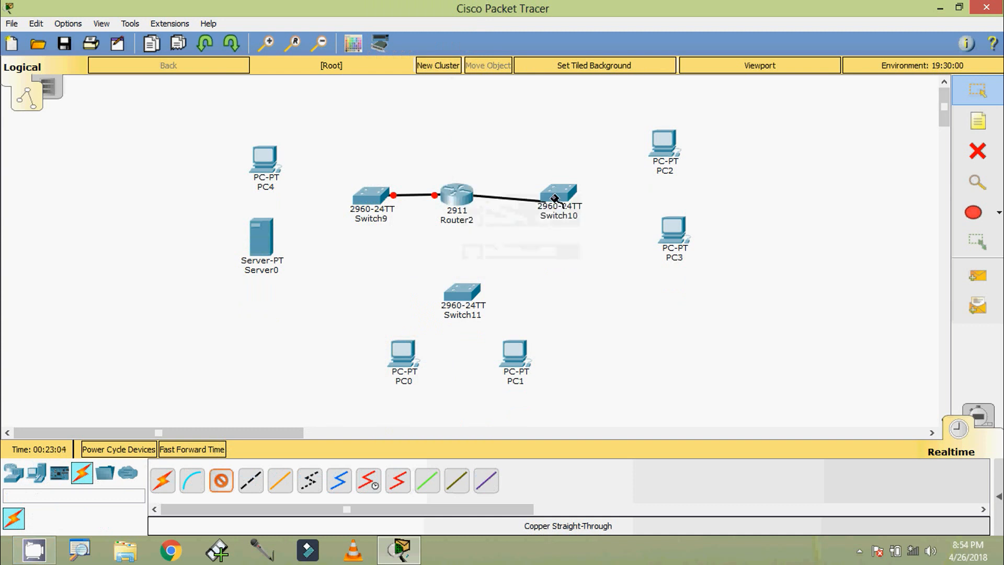
pyautogui.click(559, 194)
pyautogui.click(580, 432)
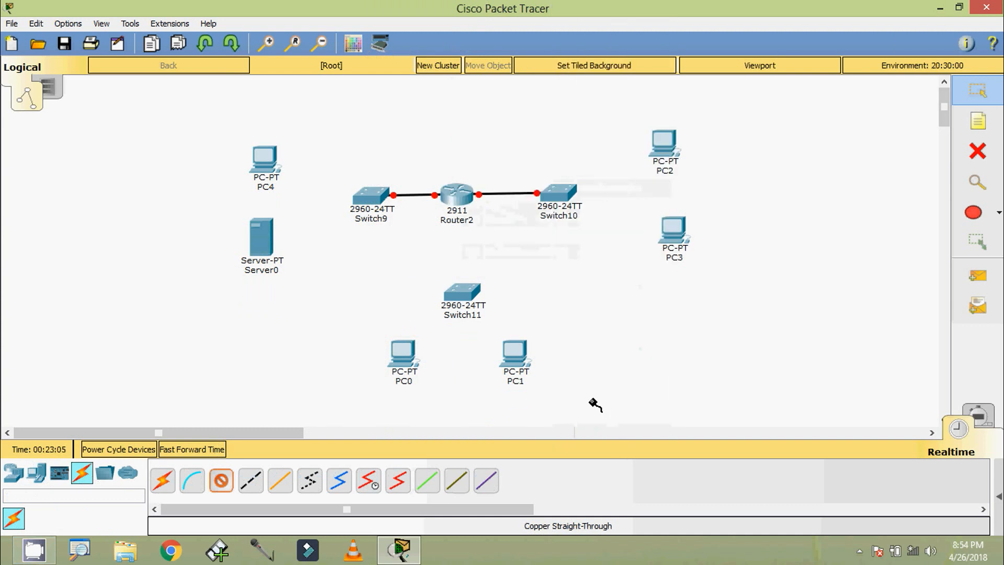
# Connect the router to GigabitEthernet0/1 of Switch11 with a copper straight-through cable
pyautogui.click(460, 203)
pyautogui.click(495, 236)
pyautogui.click(460, 290)
pyautogui.click(510, 398)
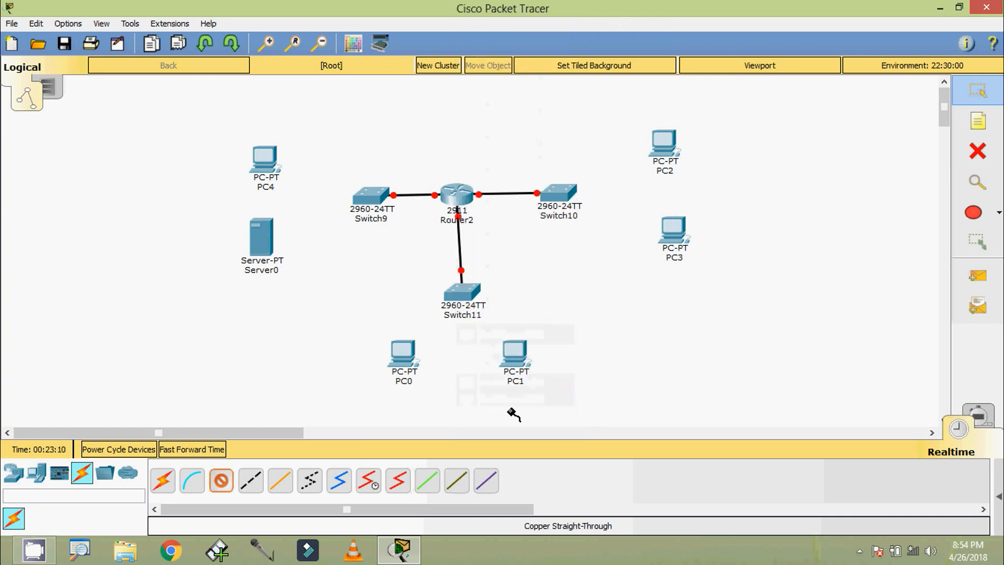
# Cable Switch9's FastEthernet0/1 to Server0, and another of its FastEthernet ports to PC4, using copper straight-through
pyautogui.click(373, 199)
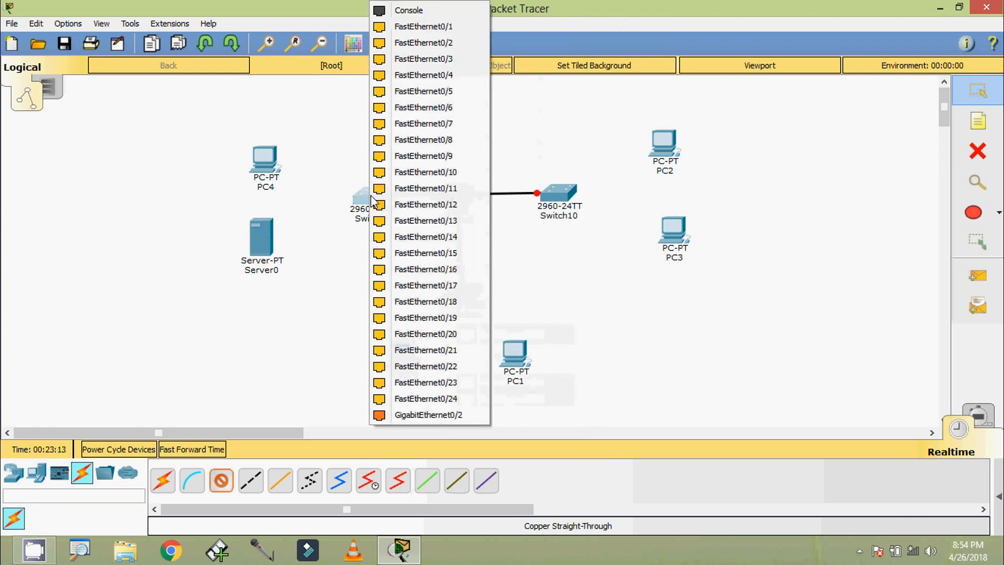
pyautogui.click(397, 31)
pyautogui.click(269, 239)
pyautogui.click(314, 243)
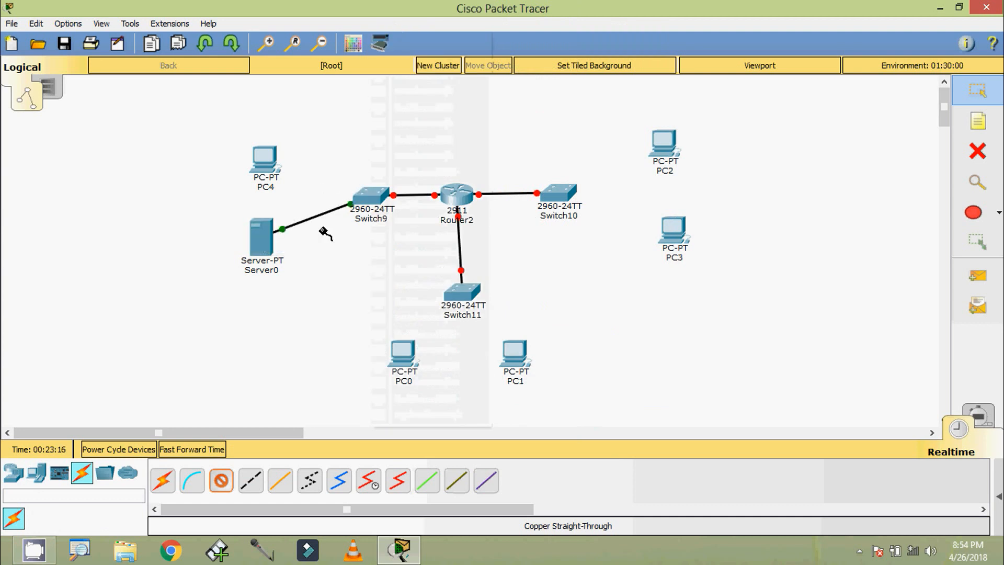
pyautogui.click(369, 199)
pyautogui.click(414, 59)
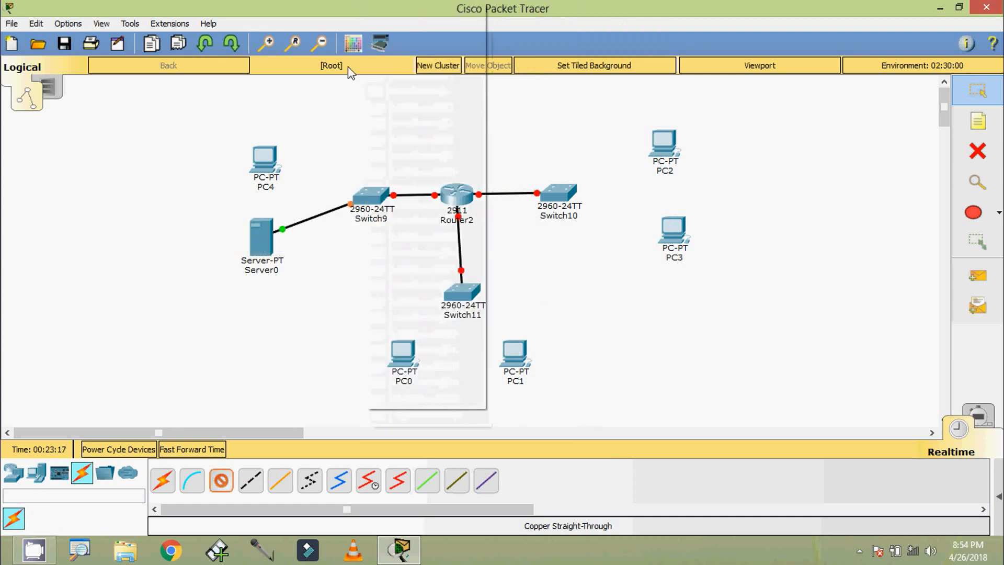
pyautogui.click(264, 160)
pyautogui.click(309, 215)
# Cable Switch10's FastEthernet0/1 to FastEthernet0 of PC2, and another of its FastEthernet ports to PC3, using copper straight-through
pyautogui.click(558, 196)
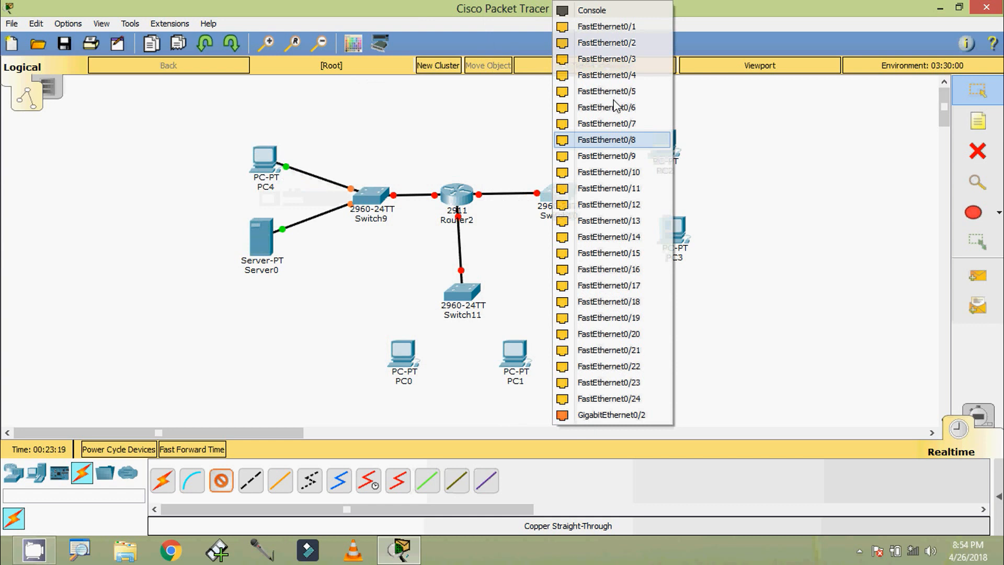
pyautogui.click(618, 32)
pyautogui.click(674, 144)
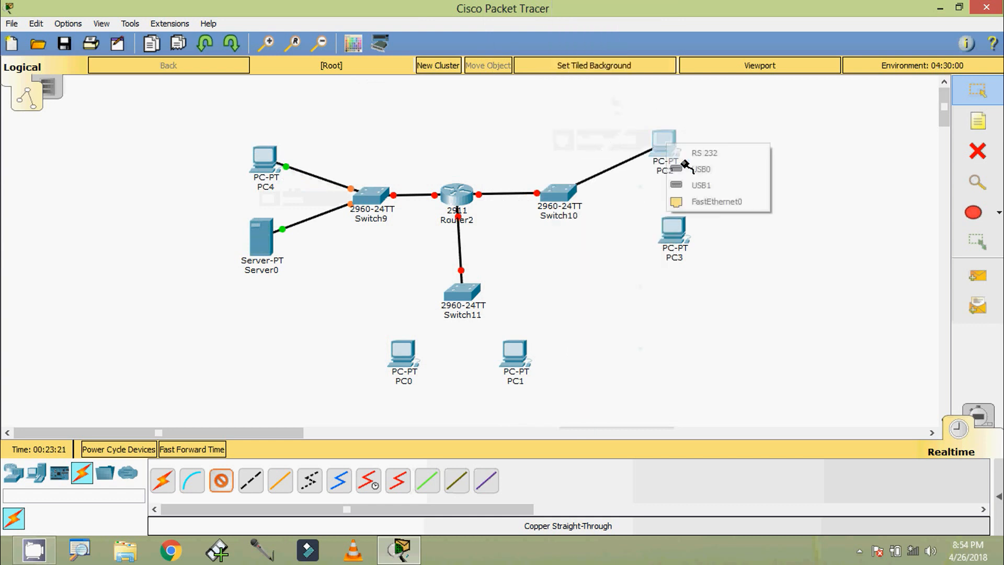
pyautogui.click(693, 199)
pyautogui.click(559, 193)
pyautogui.click(568, 38)
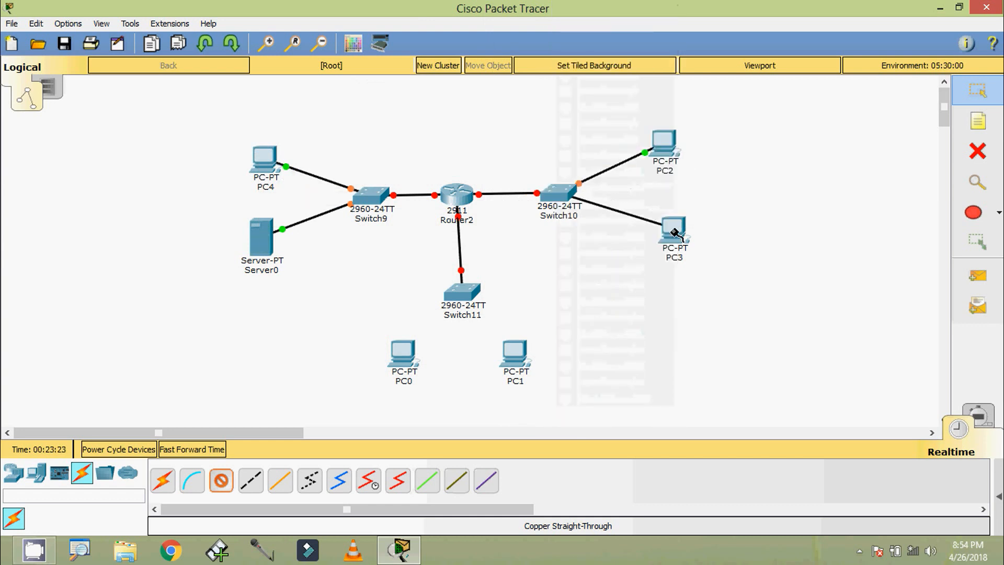
pyautogui.click(673, 226)
pyautogui.click(720, 287)
# Cable two FastEthernet ports of Switch11 to PC0 and PC1 with copper straight-through
pyautogui.click(459, 288)
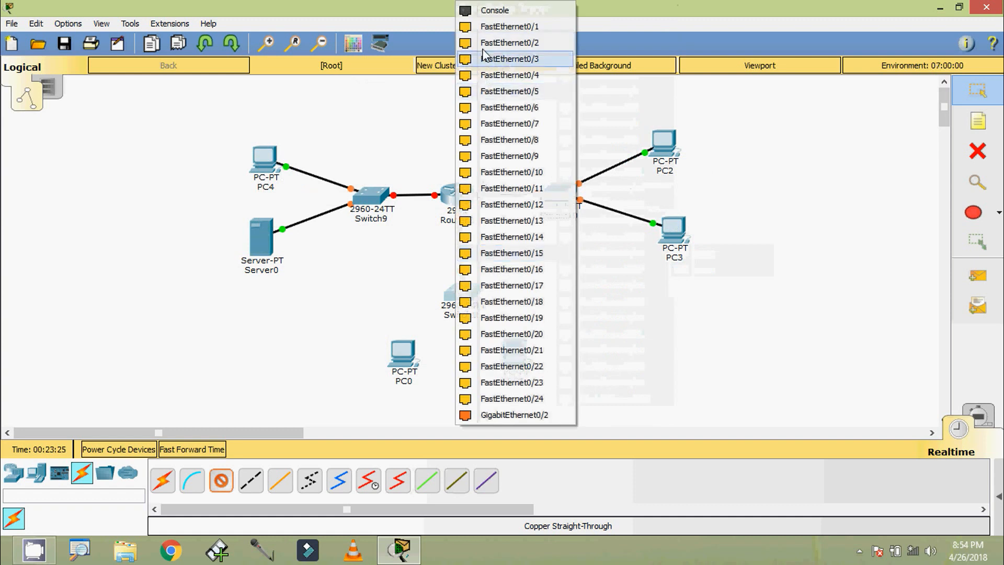
pyautogui.click(485, 58)
pyautogui.click(403, 356)
pyautogui.click(441, 413)
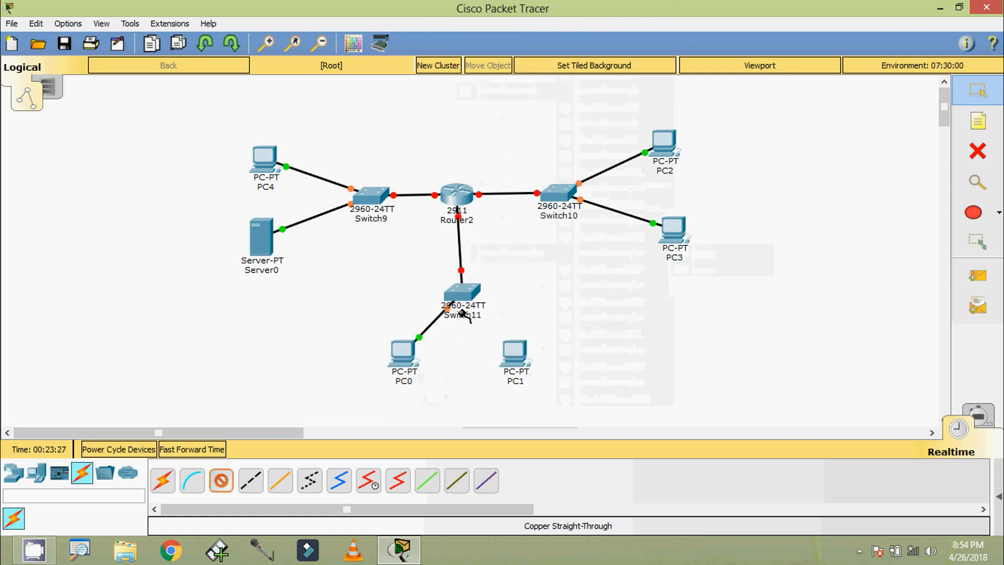
pyautogui.click(462, 297)
pyautogui.click(505, 38)
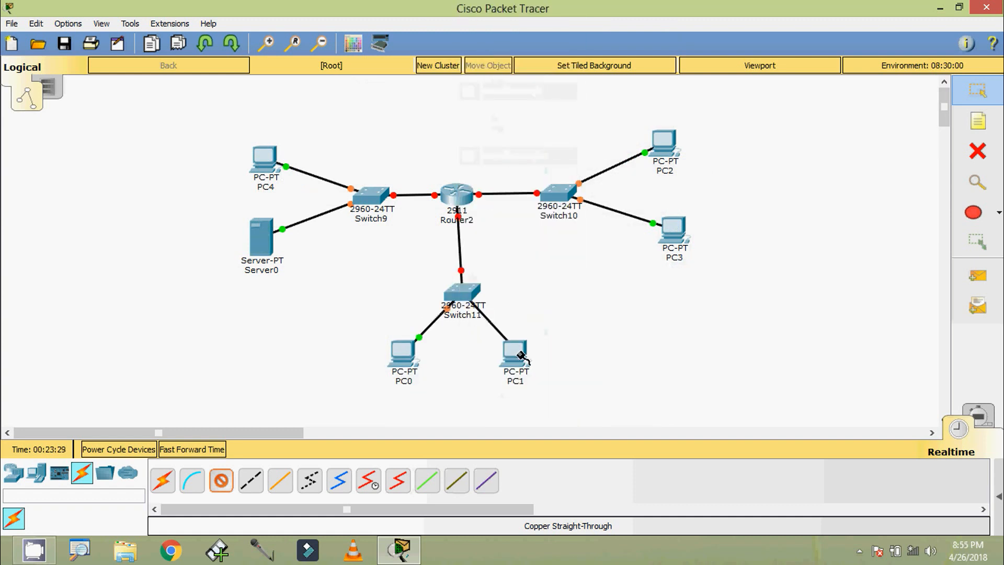
pyautogui.click(515, 351)
pyautogui.click(553, 410)
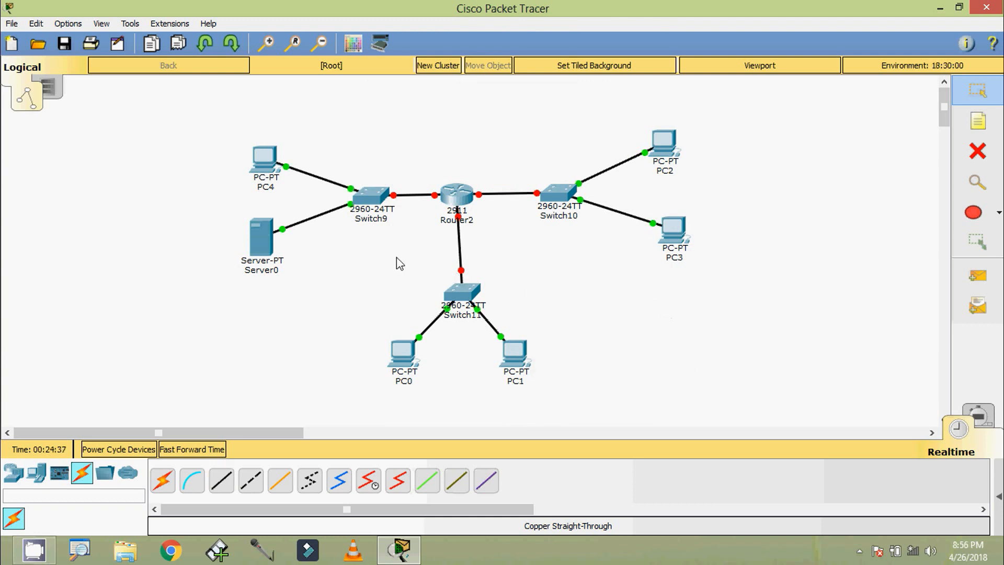
# Rename the router R1
pyautogui.click(473, 226)
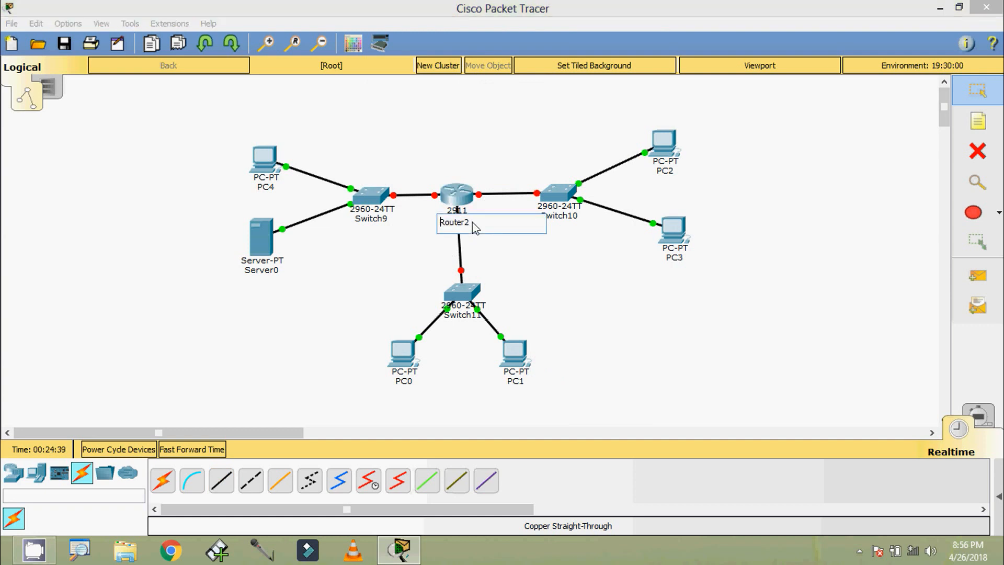
pyautogui.moveTo(469, 223); pyautogui.dragTo(445, 226)
pyautogui.write('1')
pyautogui.press('Return')
# Rename the left switch S1, the right switch S2 and the lower switch S3
pyautogui.click(382, 221)
pyautogui.moveTo(381, 221); pyautogui.dragTo(358, 225)
pyautogui.write('1')
pyautogui.click(574, 219)
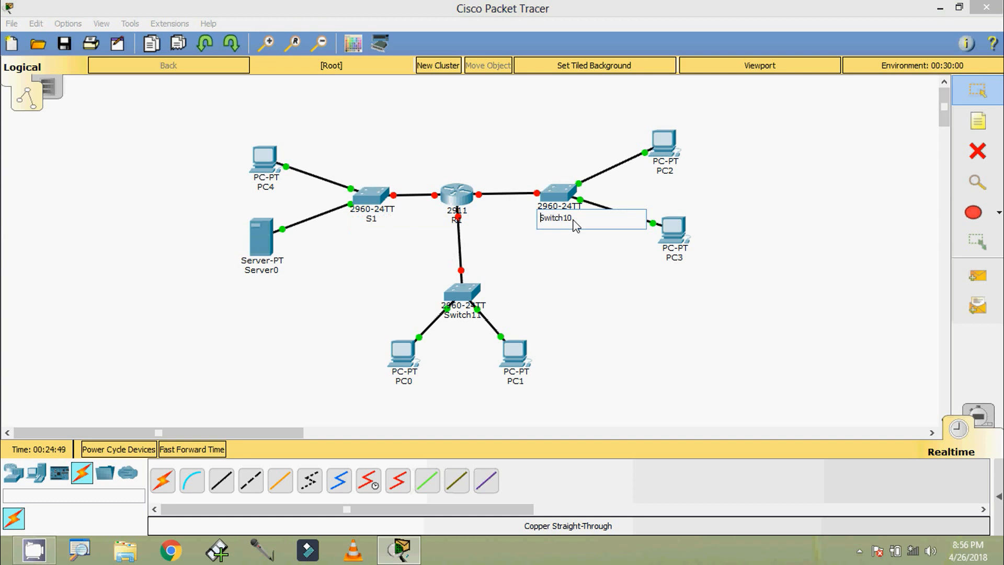
pyautogui.moveTo(572, 220); pyautogui.dragTo(549, 224)
pyautogui.write('2')
pyautogui.click(462, 316)
pyautogui.moveTo(477, 318); pyautogui.dragTo(454, 321)
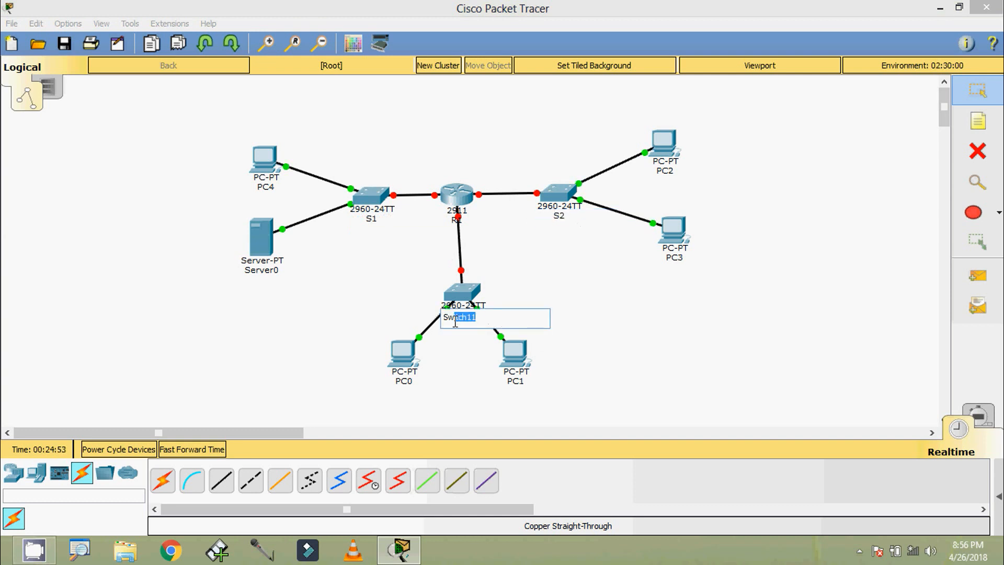
pyautogui.write('3')
pyautogui.press('Return')
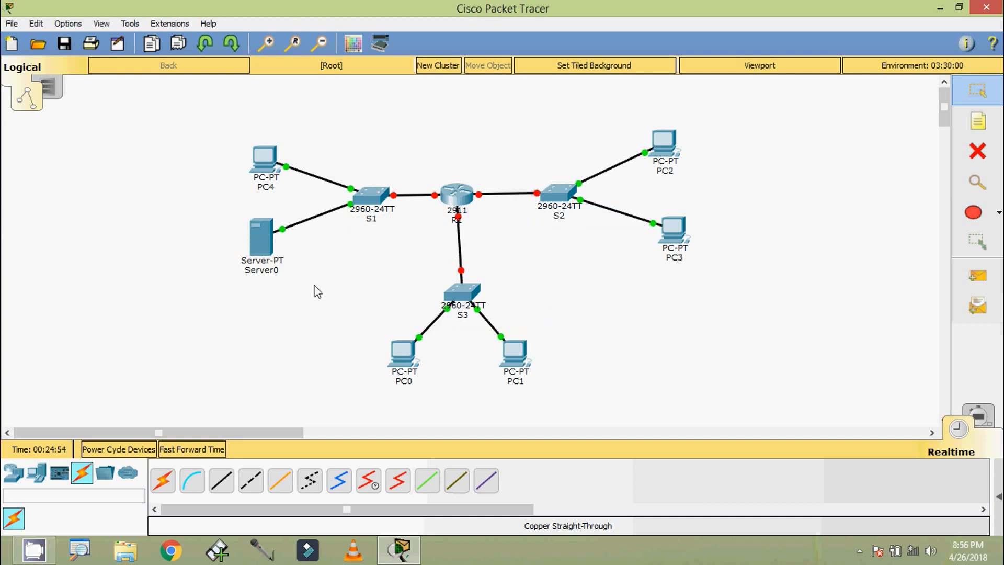
# Rename the server DHCP Server
pyautogui.click(272, 277)
pyautogui.moveTo(289, 276); pyautogui.dragTo(228, 271)
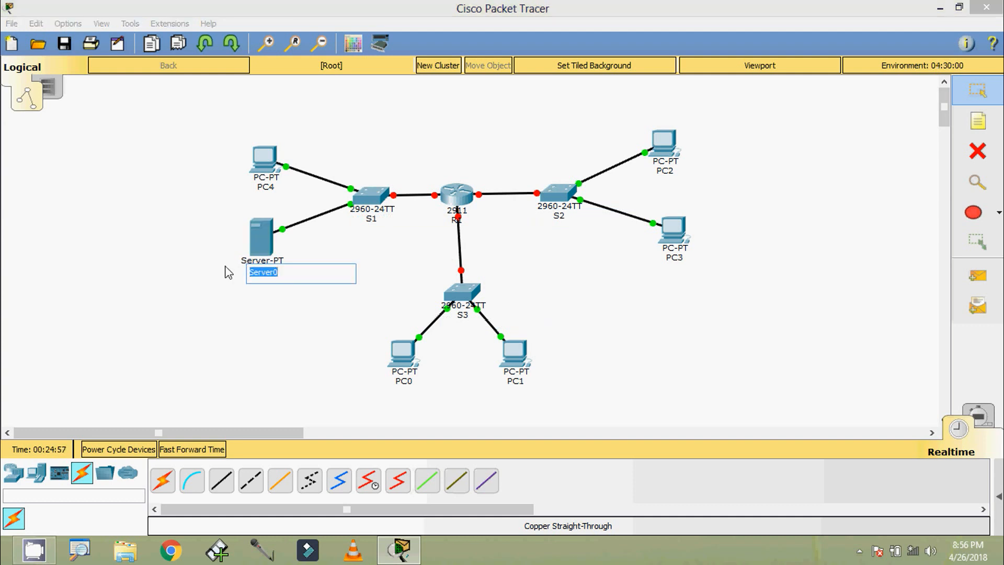
pyautogui.write('DHCP')
# Try to rename PC4, the PC connected to S1, as PC1
pyautogui.click(265, 187)
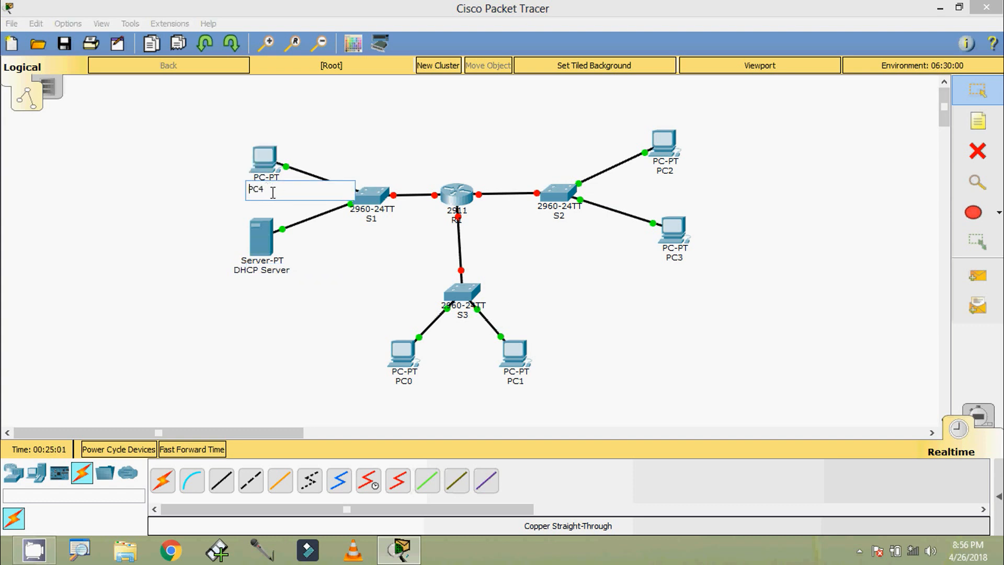
pyautogui.moveTo(273, 191); pyautogui.dragTo(260, 193)
pyautogui.write('1')
pyautogui.click(416, 387)
pyautogui.press('Return')
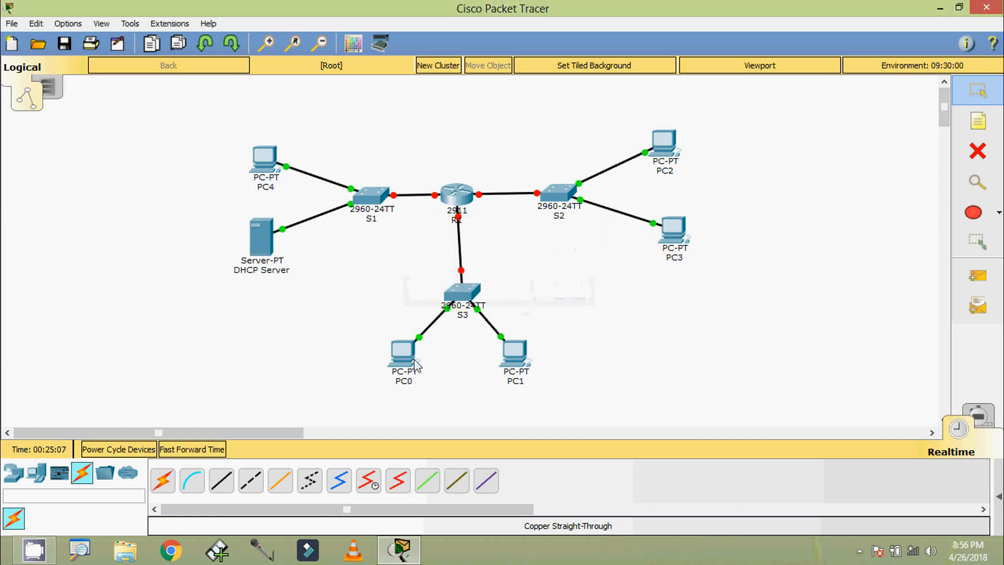
# Try to rename PC0, the left PC below S3, as PC4
pyautogui.click(407, 386)
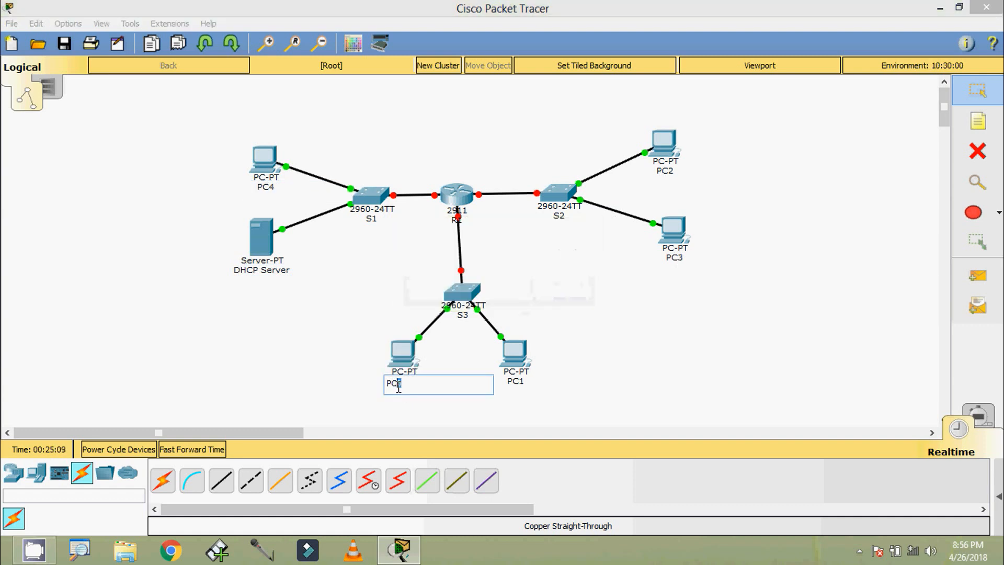
pyautogui.write('4')
pyautogui.press('Return')
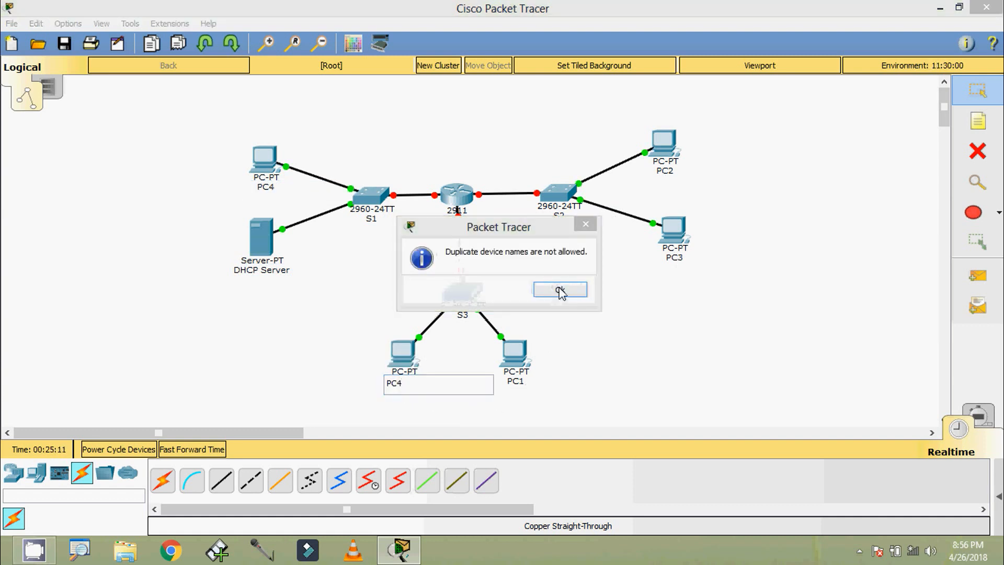
pyautogui.press('Return')
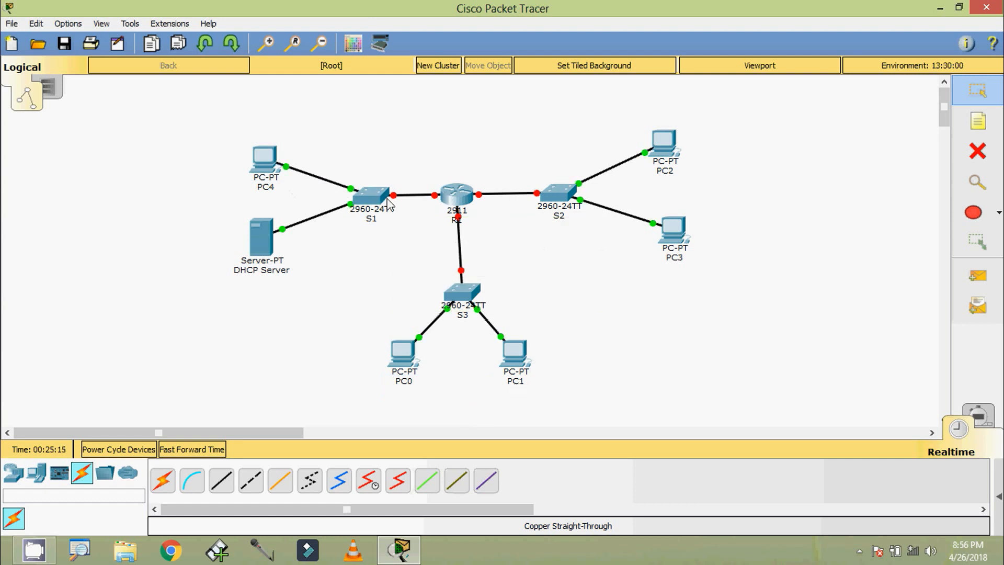
# Try again to give the PC connected to S1 the name PC1
pyautogui.click(272, 188)
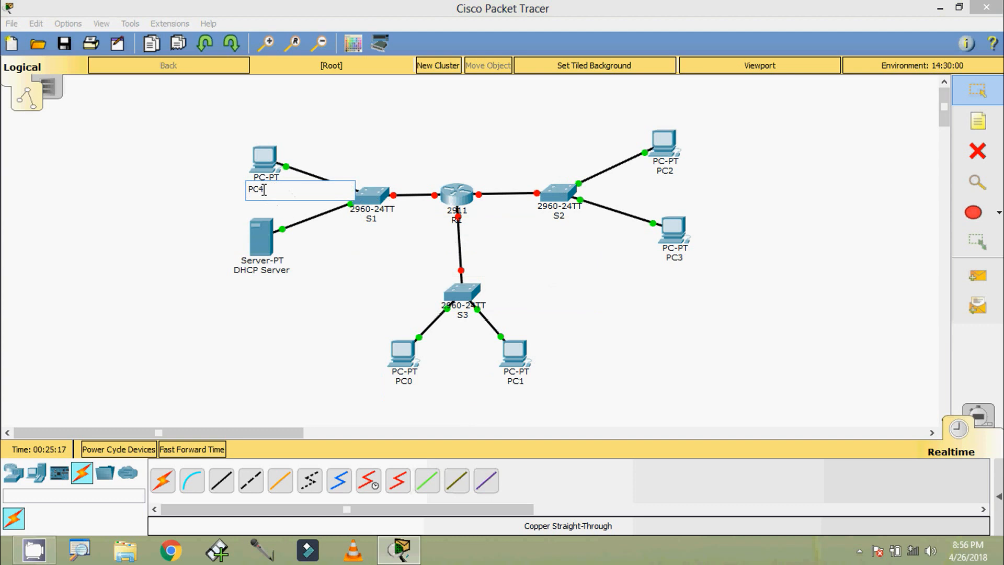
pyautogui.write('1')
pyautogui.press('Return')
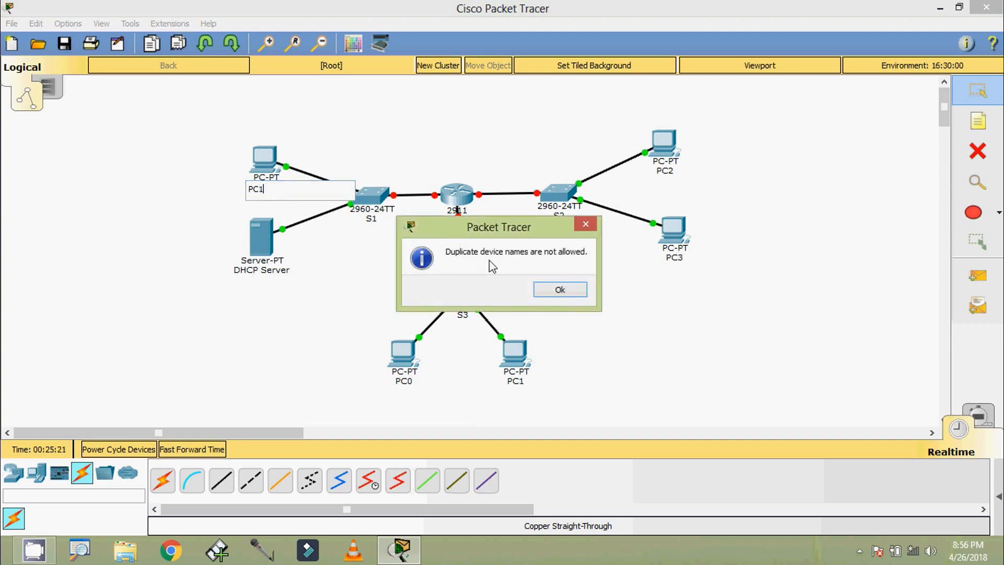
pyautogui.click(568, 288)
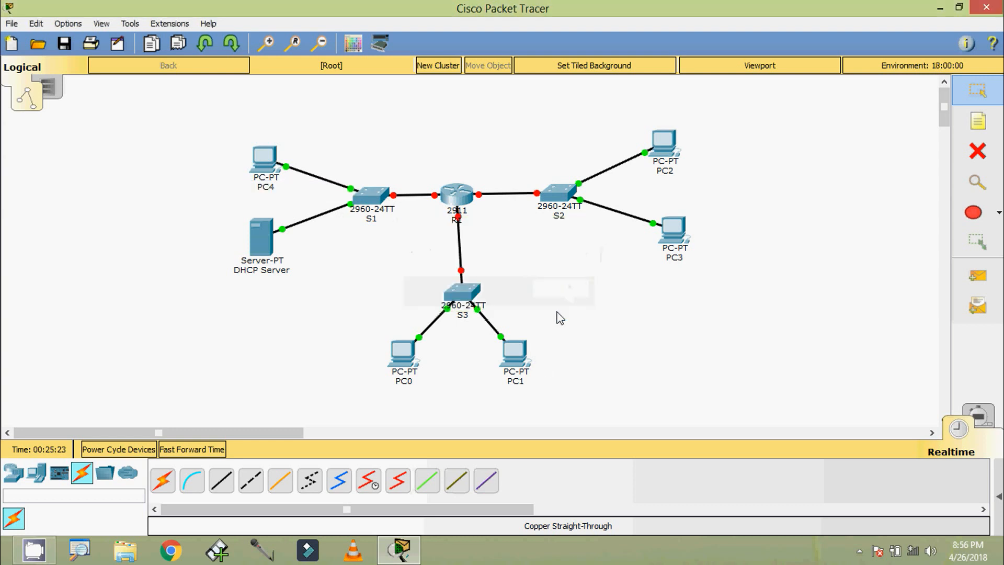
# Rename the right PC below S3 as PC5
pyautogui.click(516, 382)
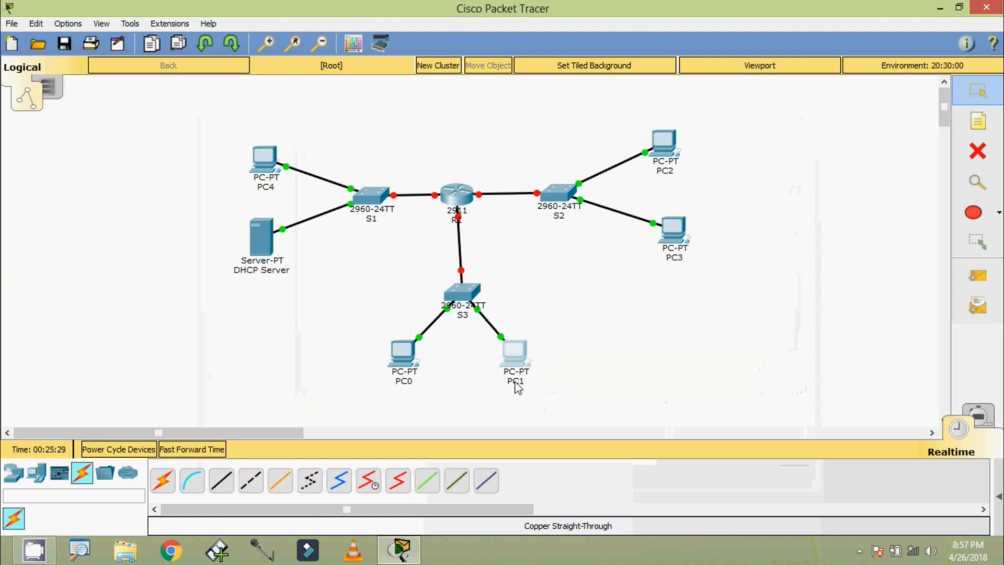
pyautogui.click(516, 383)
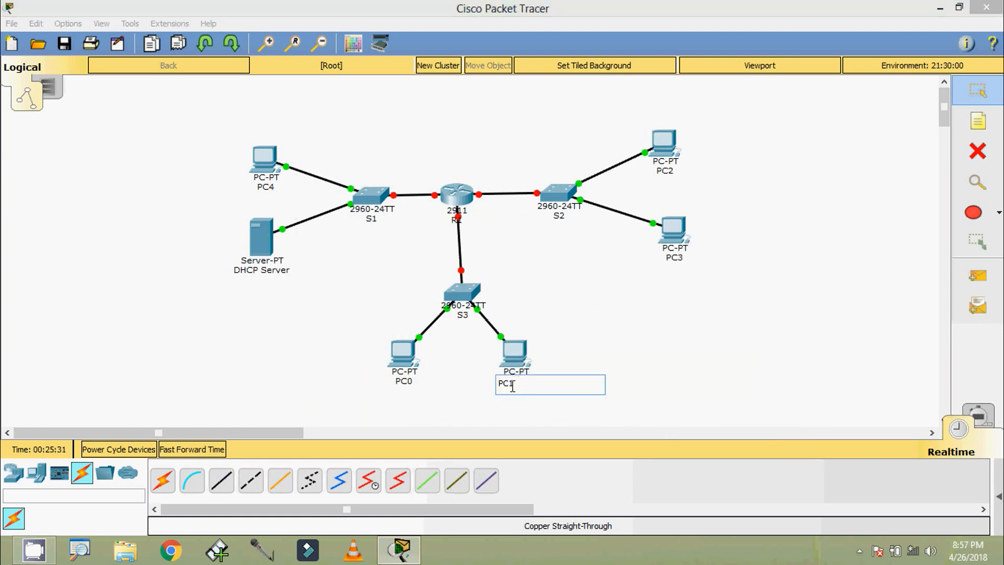
pyautogui.write('5')
pyautogui.press('Return')
# Rename the PC connected to S1 as PC1 and the left PC below S3 as PC4
pyautogui.click(269, 188)
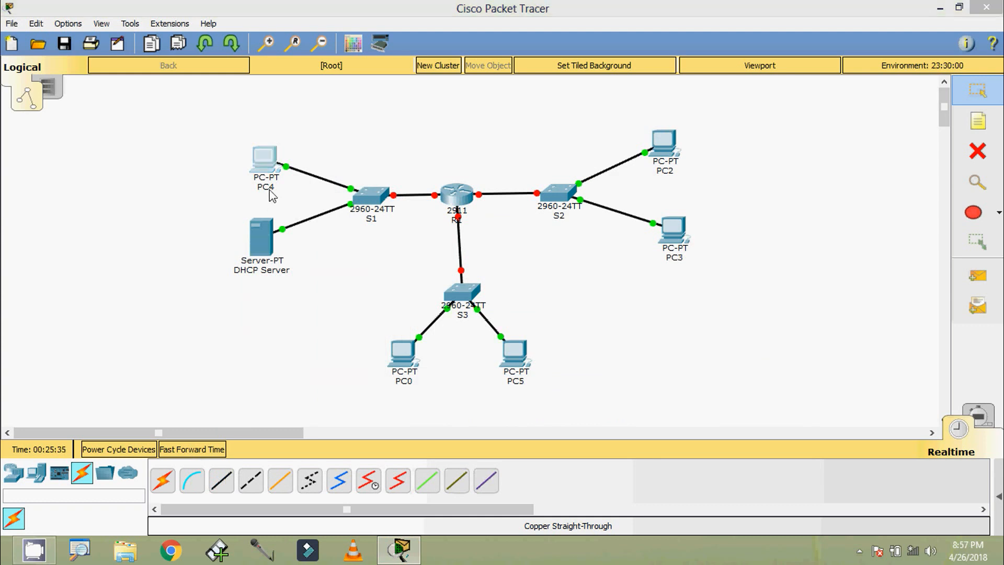
pyautogui.write('1')
pyautogui.click(223, 216)
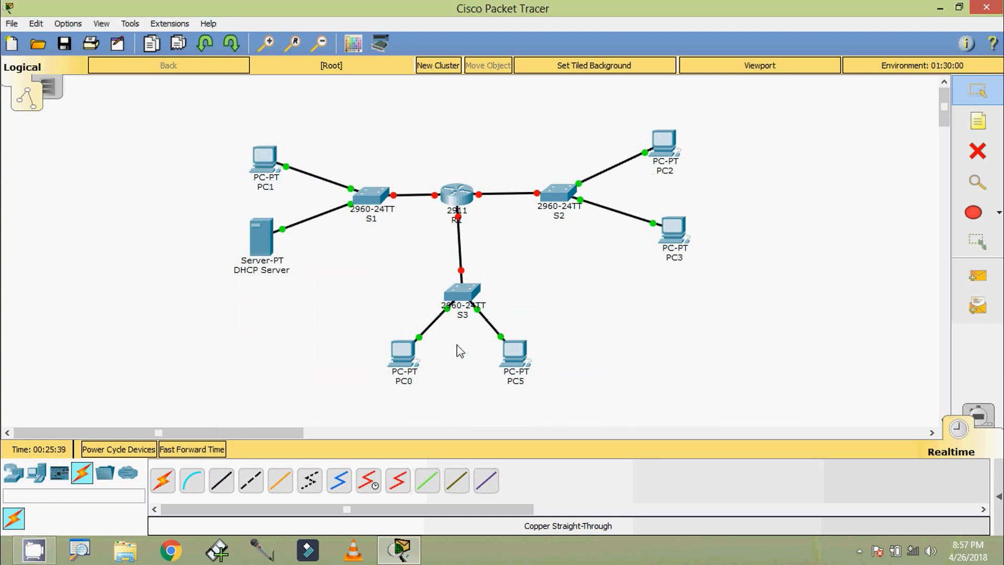
pyautogui.click(408, 382)
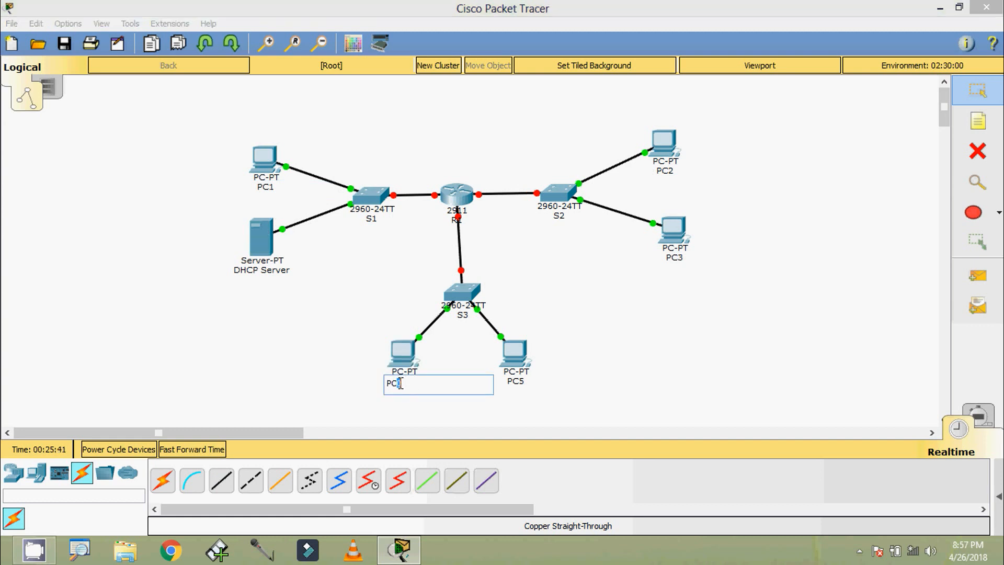
pyautogui.write('4')
pyautogui.click(439, 417)
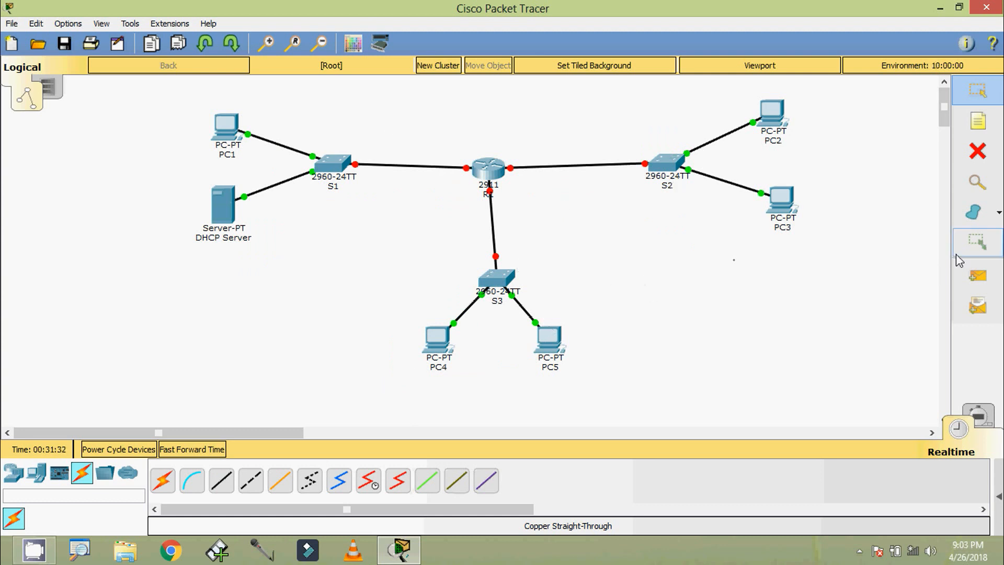
# Draw a freeform shape with a light purple fill and black outline around PC1, the DHCP Server and S1, reaching to the router
pyautogui.click(975, 213)
pyautogui.moveTo(580, 21); pyautogui.dragTo(847, 275)
pyautogui.click(862, 383)
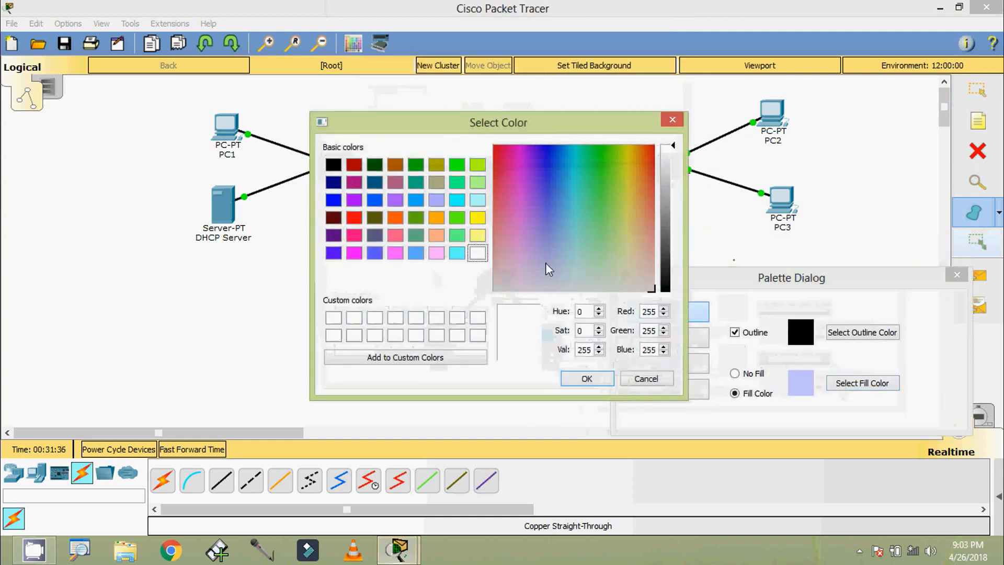
pyautogui.moveTo(531, 255); pyautogui.dragTo(529, 253)
pyautogui.click(577, 378)
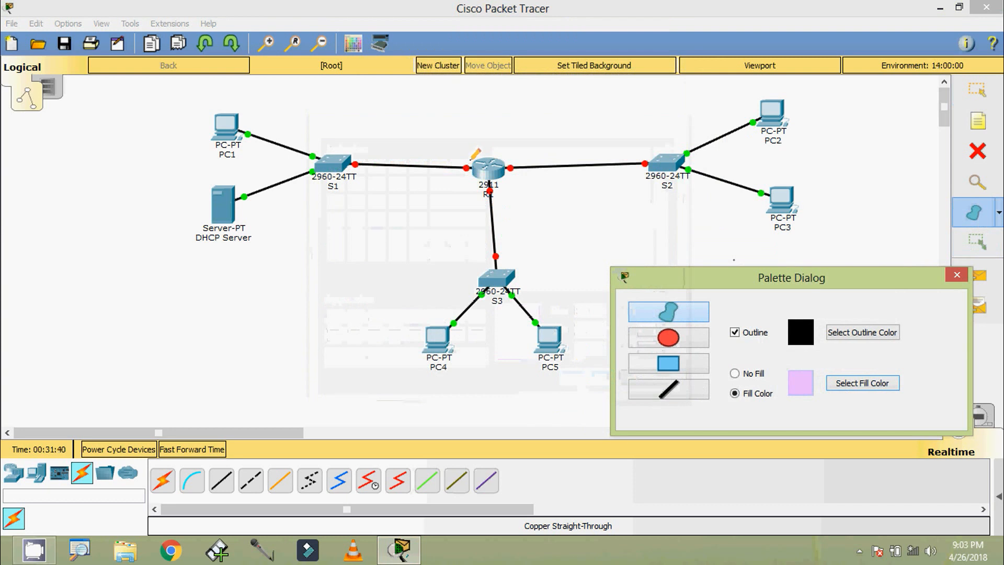
pyautogui.moveTo(470, 157)
pyautogui.mouseDown()
pyautogui.moveTo(357, 228)
pyautogui.moveTo(214, 261)
pyautogui.moveTo(184, 153)
pyautogui.moveTo(256, 100)
pyautogui.moveTo(402, 116)
pyautogui.moveTo(469, 157)
pyautogui.mouseUp()
# Draw a freeform shape with a light blue fill around S2, PC2 and PC3, reaching to the router
pyautogui.click(854, 383)
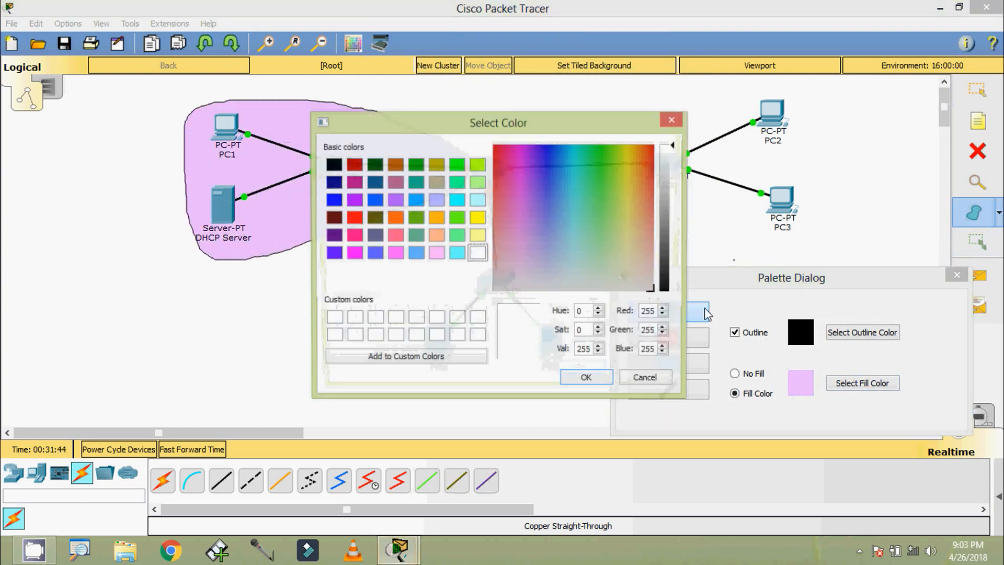
pyautogui.moveTo(558, 264); pyautogui.dragTo(550, 255)
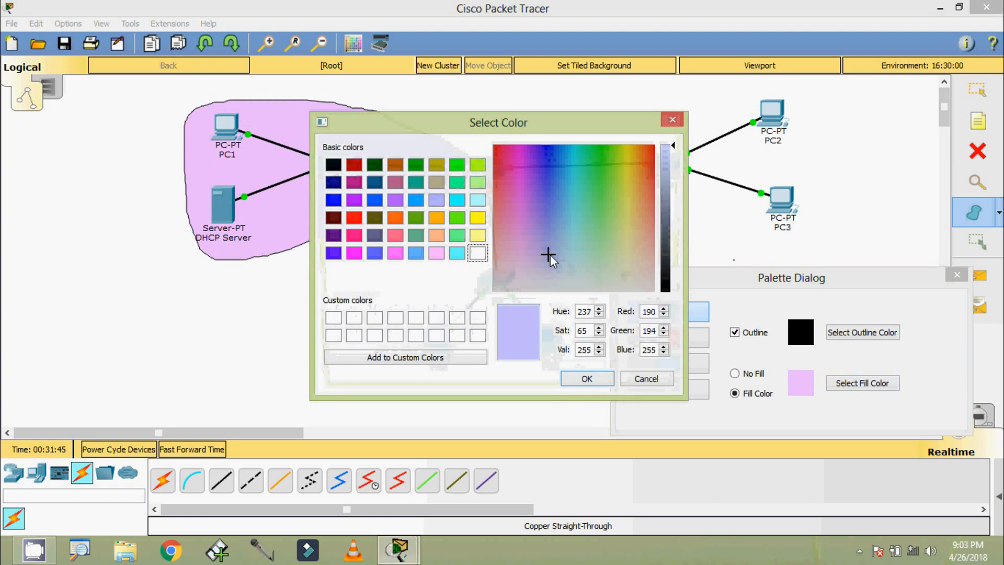
pyautogui.click(586, 378)
pyautogui.moveTo(507, 157)
pyautogui.mouseDown()
pyautogui.moveTo(510, 185)
pyautogui.moveTo(816, 226)
pyautogui.moveTo(807, 109)
pyautogui.moveTo(705, 88)
pyautogui.moveTo(575, 112)
pyautogui.moveTo(507, 157)
pyautogui.mouseUp()
# Draw a freeform shape with a pale yellow fill around S3, PC4 and PC5, reaching to the router, and close the drawing palette
pyautogui.click(858, 383)
pyautogui.click(623, 261)
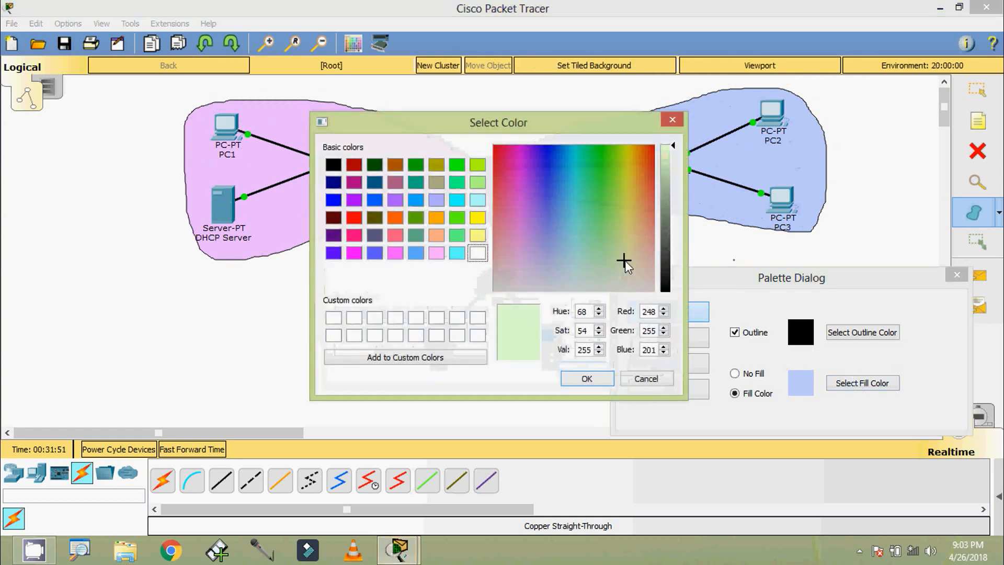
pyautogui.click(625, 258)
pyautogui.click(587, 378)
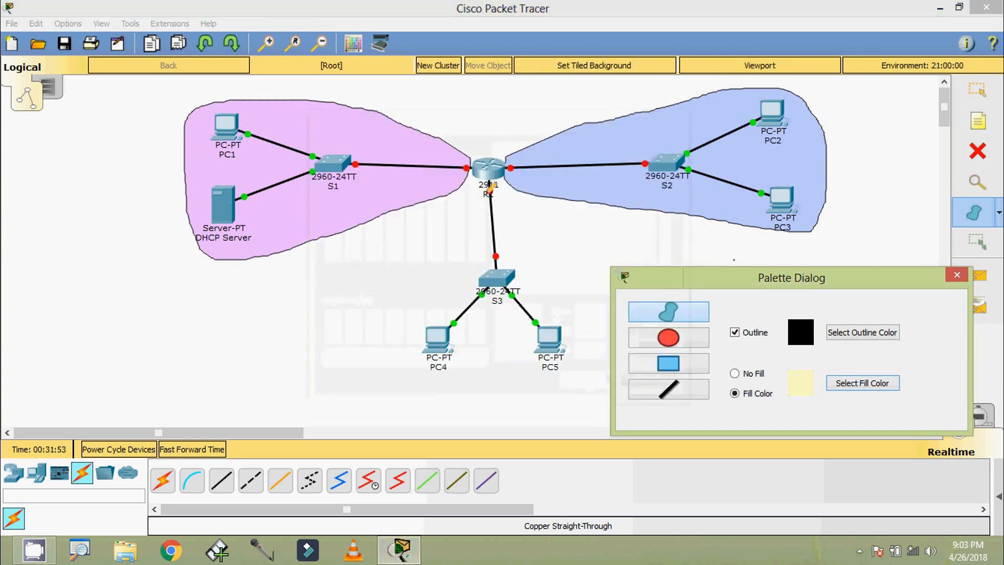
pyautogui.moveTo(491, 186)
pyautogui.mouseDown()
pyautogui.moveTo(423, 314)
pyautogui.moveTo(449, 392)
pyautogui.moveTo(553, 414)
pyautogui.moveTo(580, 327)
pyautogui.moveTo(552, 243)
pyautogui.moveTo(505, 191)
pyautogui.mouseUp()
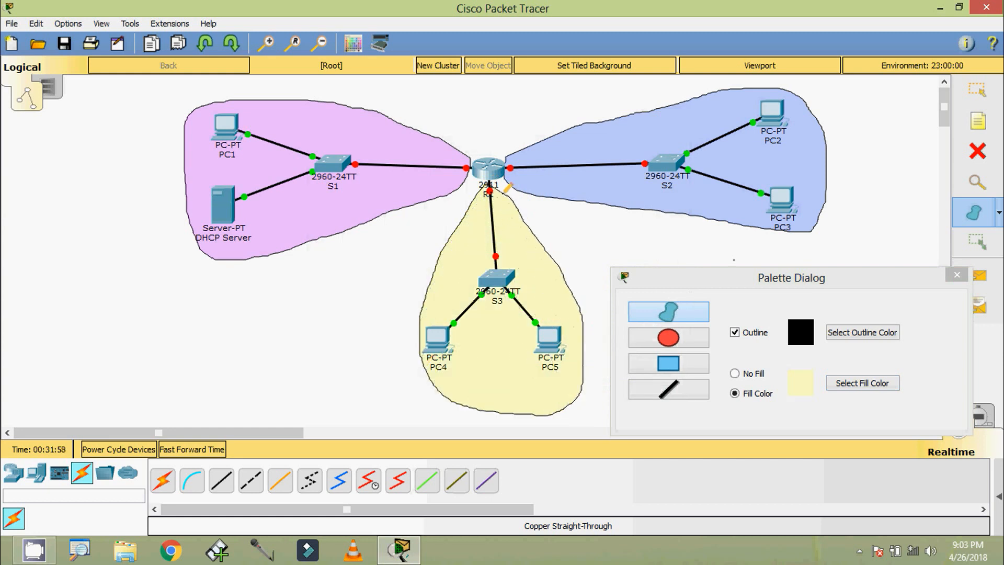
pyautogui.click(956, 274)
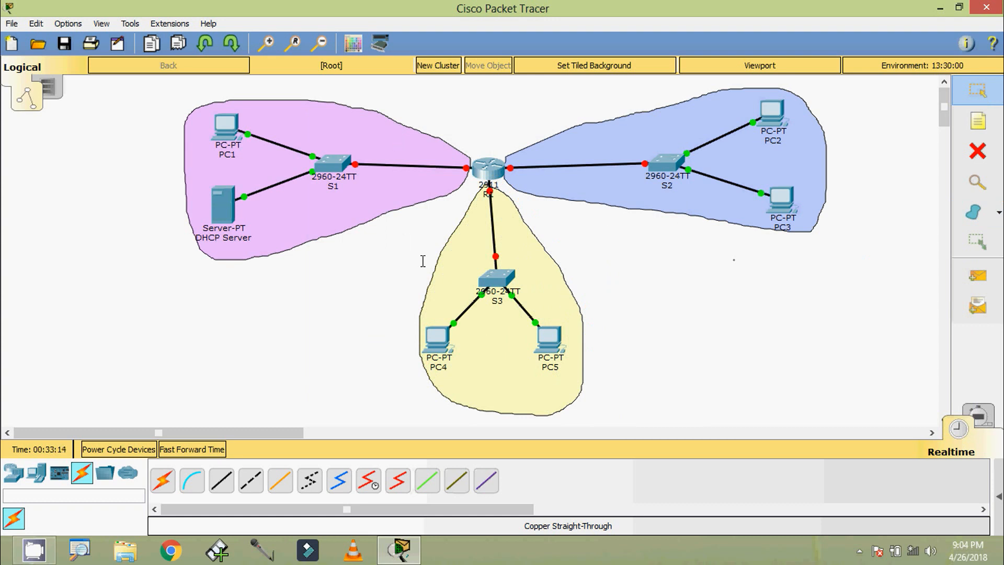
# Place a two-line note reading "Network1" and "192.168.1.0/24" above S1 in the purple area
pyautogui.click(965, 128)
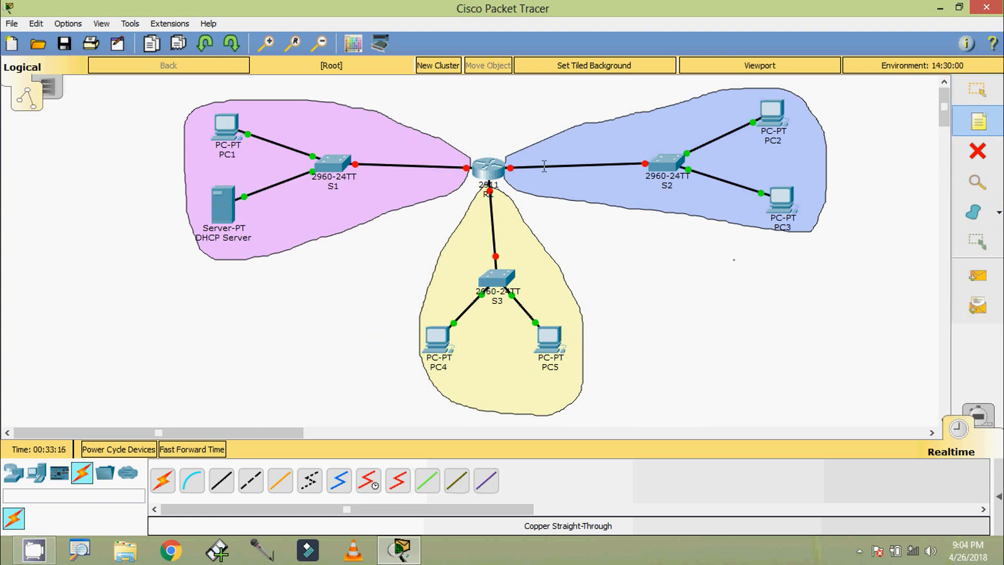
pyautogui.click(313, 122)
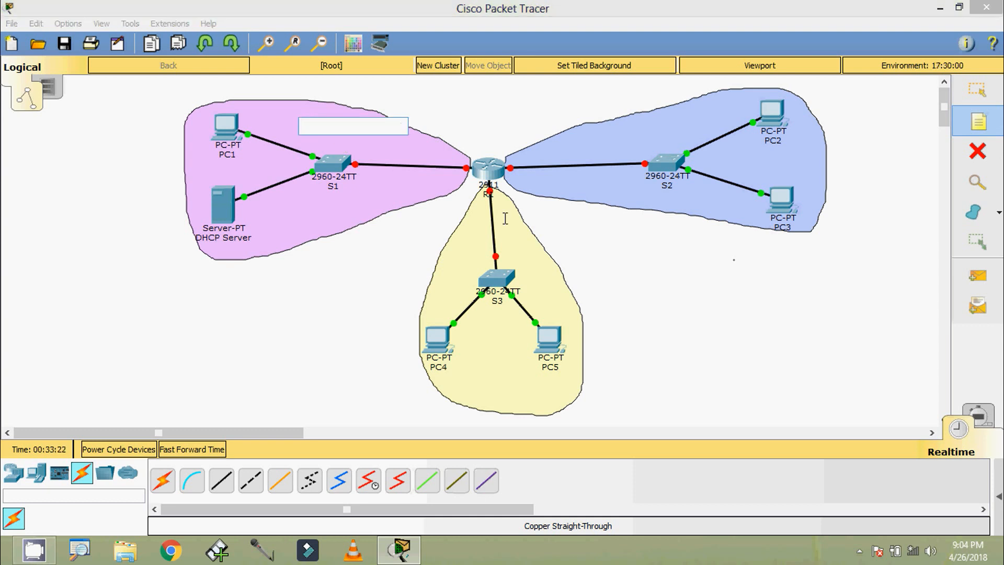
pyautogui.write('Network')
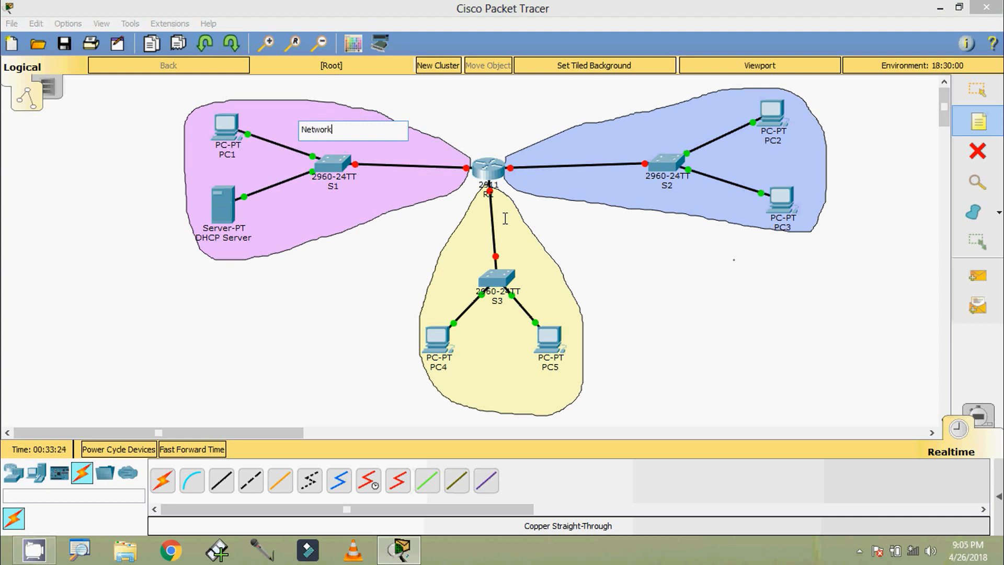
pyautogui.write('1')
pyautogui.press('Return')
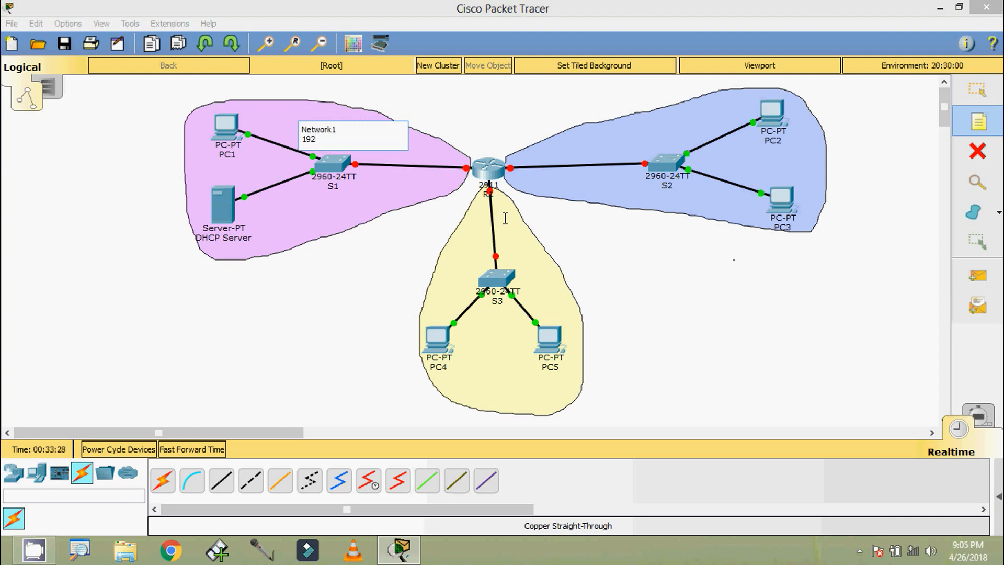
pyautogui.write('192.168.1.0/24')
pyautogui.press('Escape')
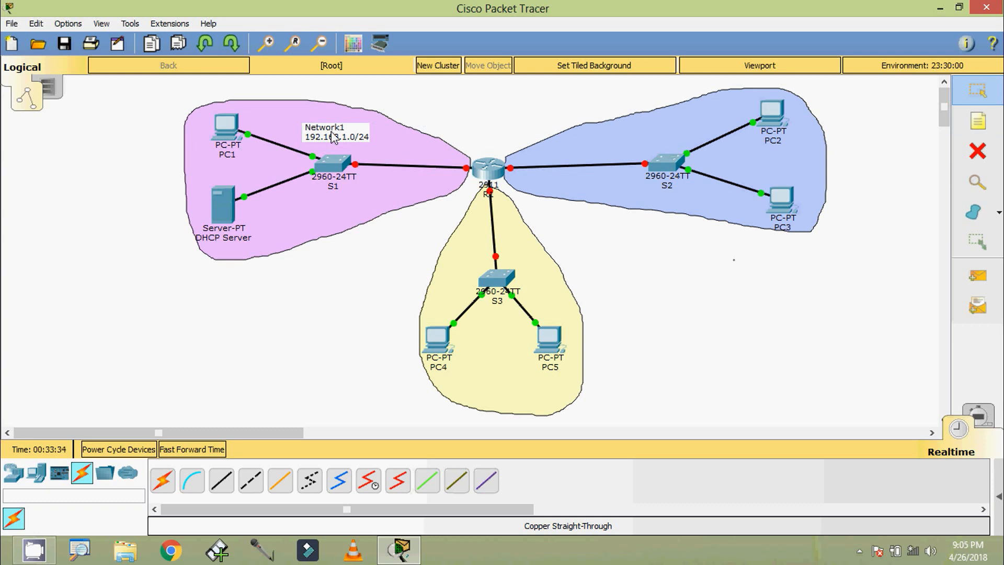
# Place a two-line note reading "Network2" and "192.168.2.0/24" above S2 in the blue area
pyautogui.click(977, 122)
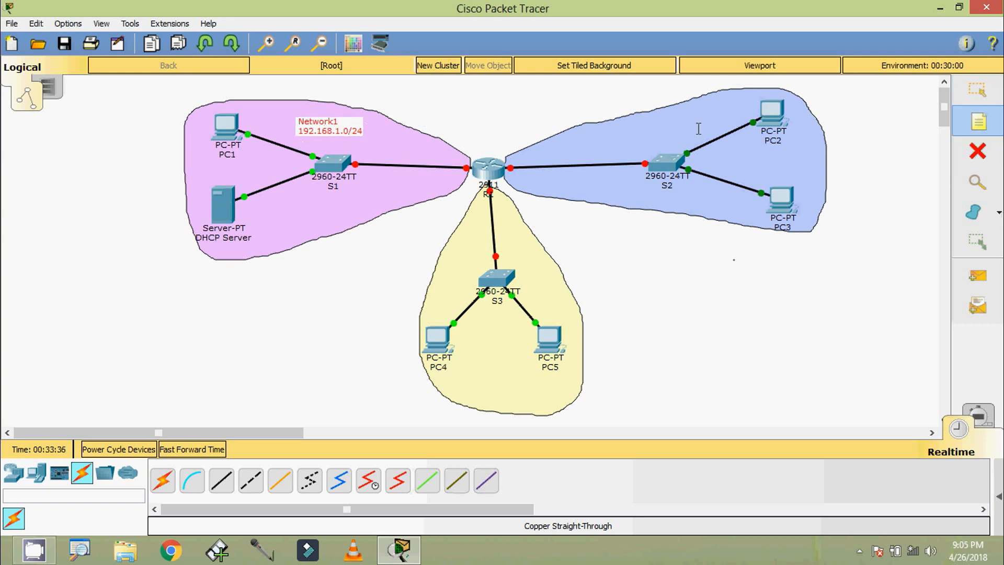
pyautogui.click(624, 127)
pyautogui.write('Ne')
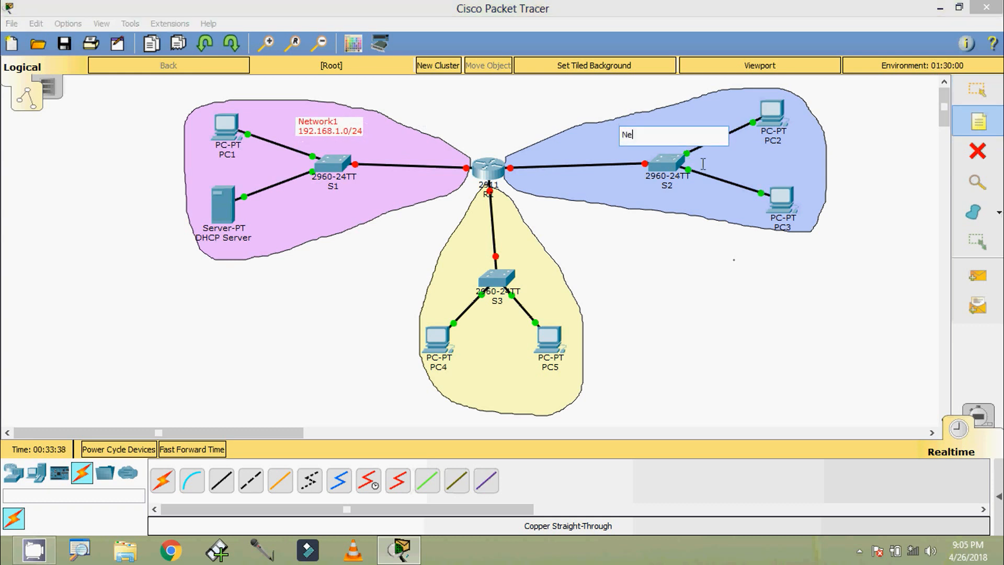
pyautogui.write('twork2')
pyautogui.press('Return')
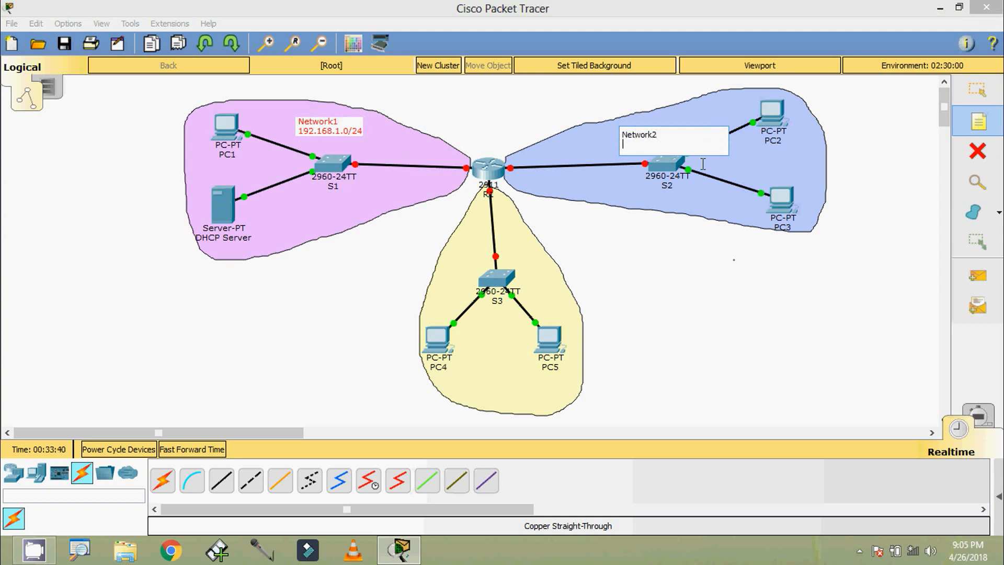
pyautogui.write('192.168.2.0/24')
pyautogui.click(703, 164)
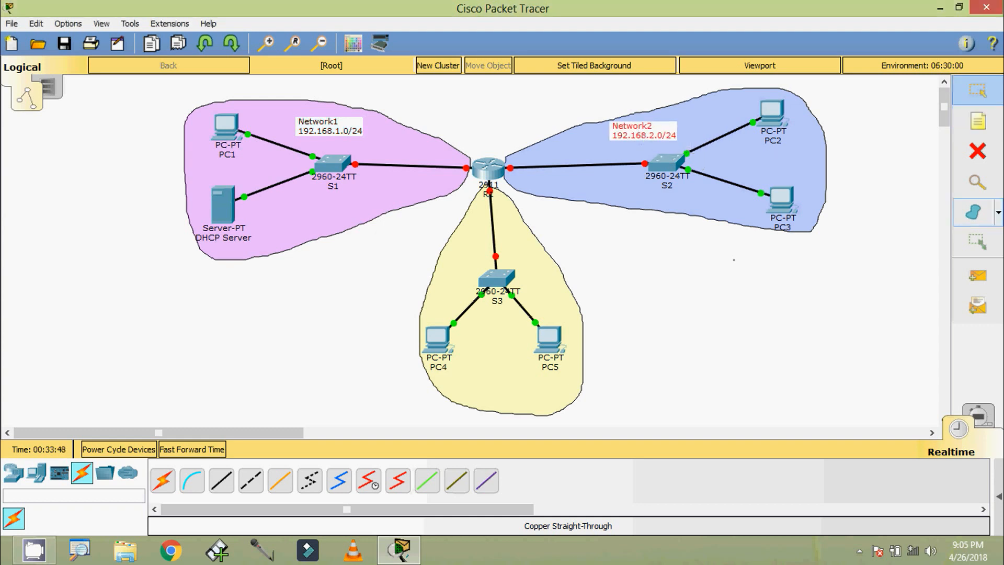
# Place a two-line note reading "Network3" and "192.168.3.0/24" in the yellow area and position it between PC4 and PC5
pyautogui.press('n')
pyautogui.click(463, 384)
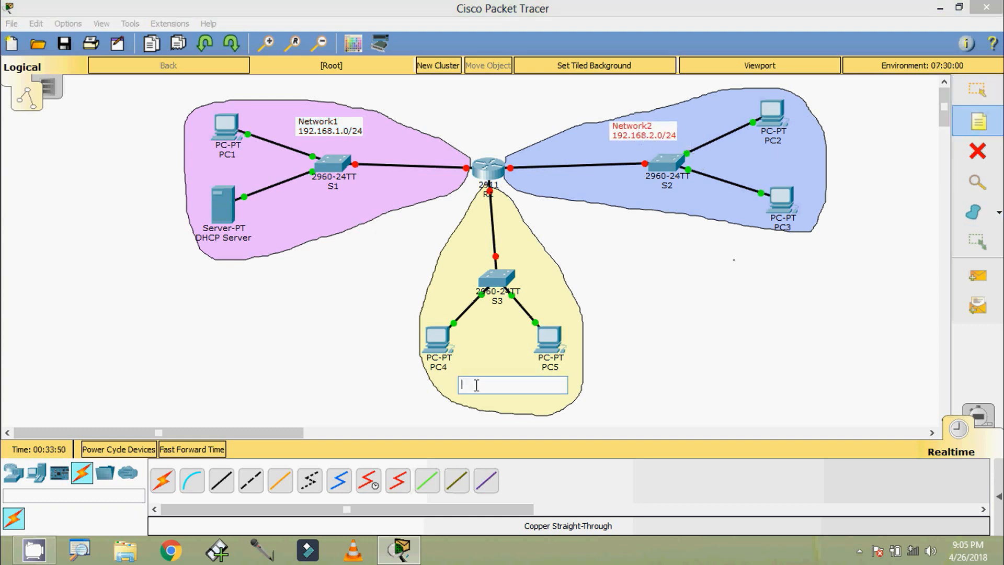
pyautogui.write('N')
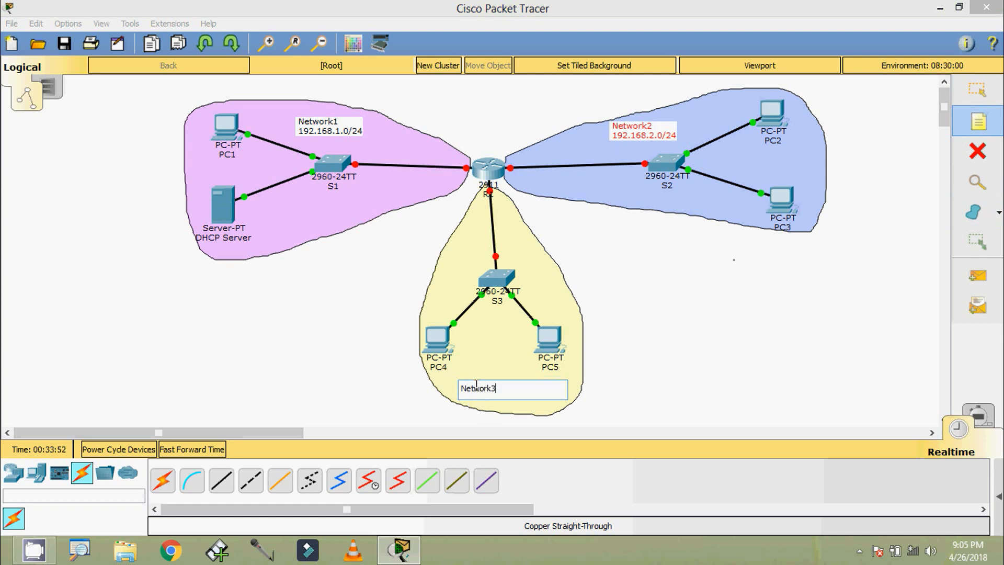
pyautogui.write('etwork3')
pyautogui.press('Return')
pyautogui.write('192.1')
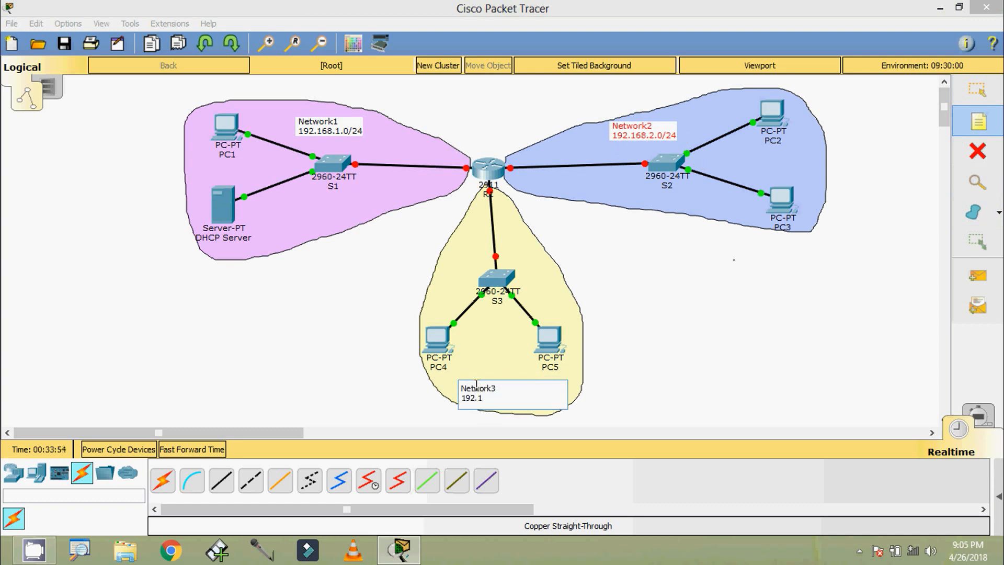
pyautogui.write('68.3.0/24')
pyautogui.press('Escape')
pyautogui.moveTo(477, 395); pyautogui.dragTo(488, 380)
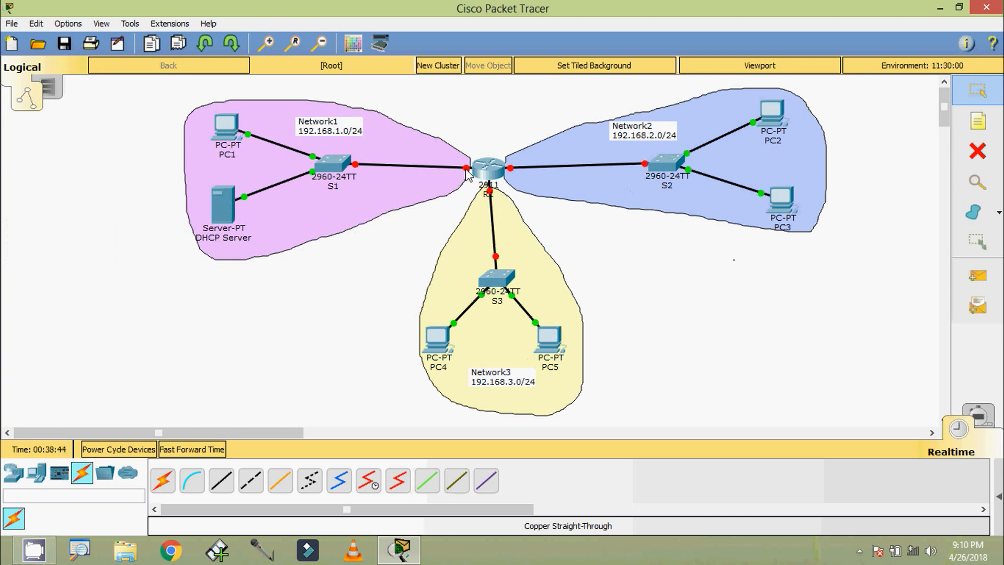
# Open router R1's command line and enter privileged mode followed by global configuration mode with enable and configure terminal
pyautogui.moveTo(467, 174)
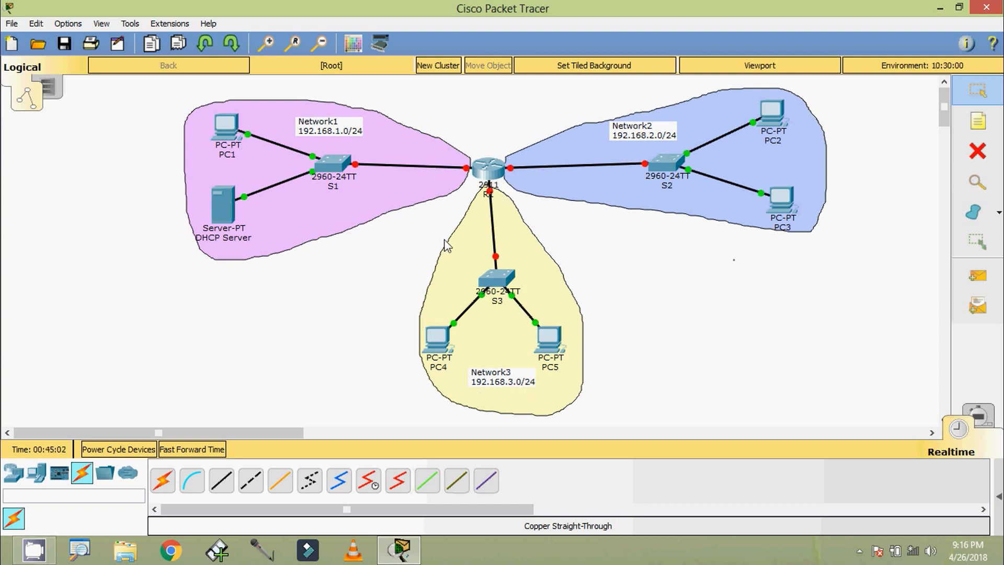
pyautogui.click(479, 173)
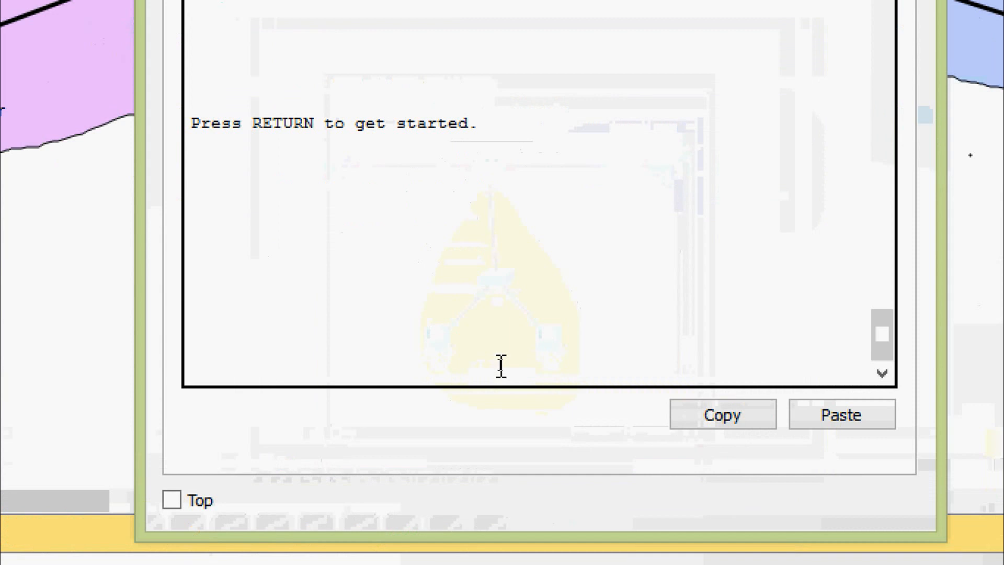
pyautogui.press('Return')
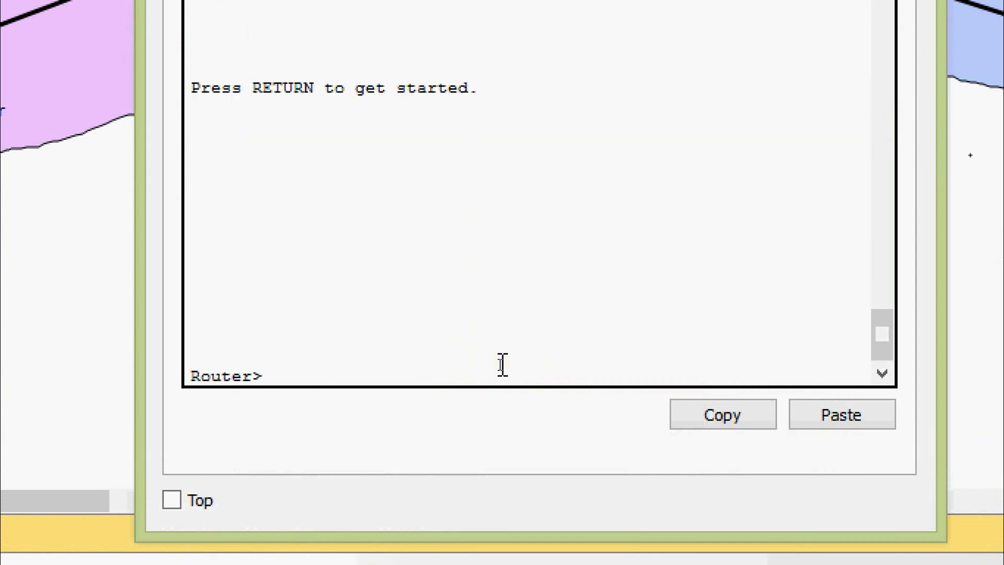
pyautogui.write('ena')
pyautogui.press('Tab')
pyautogui.press('Return')
pyautogui.write('conf')
pyautogui.press('Tab')
pyautogui.write('terminal')
pyautogui.press('Return')
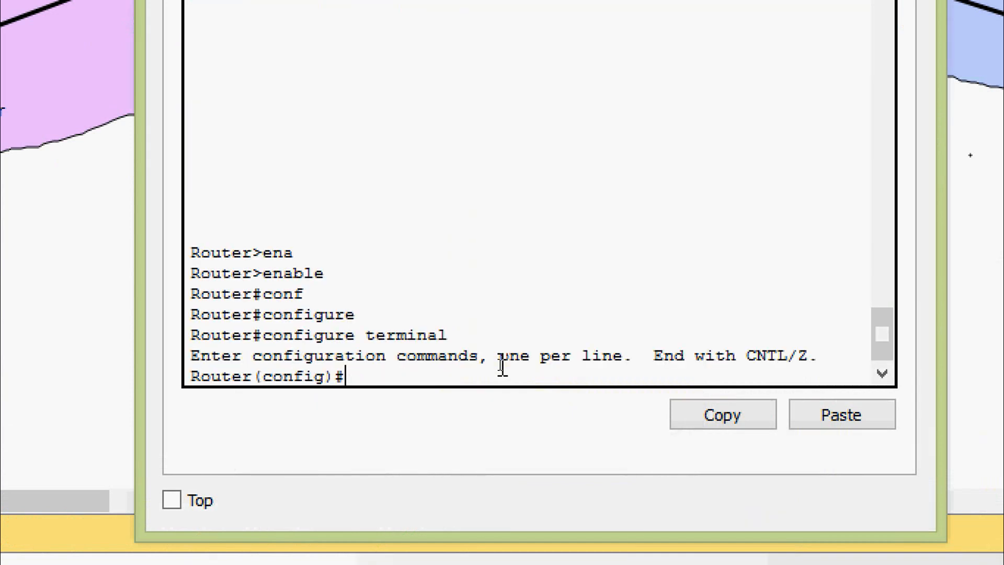
pyautogui.press('Return')
pyautogui.press('Return')
# Enter interface configuration mode for gigabitEthernet 0/0 on R1
pyautogui.write('inter')
pyautogui.press('Tab')
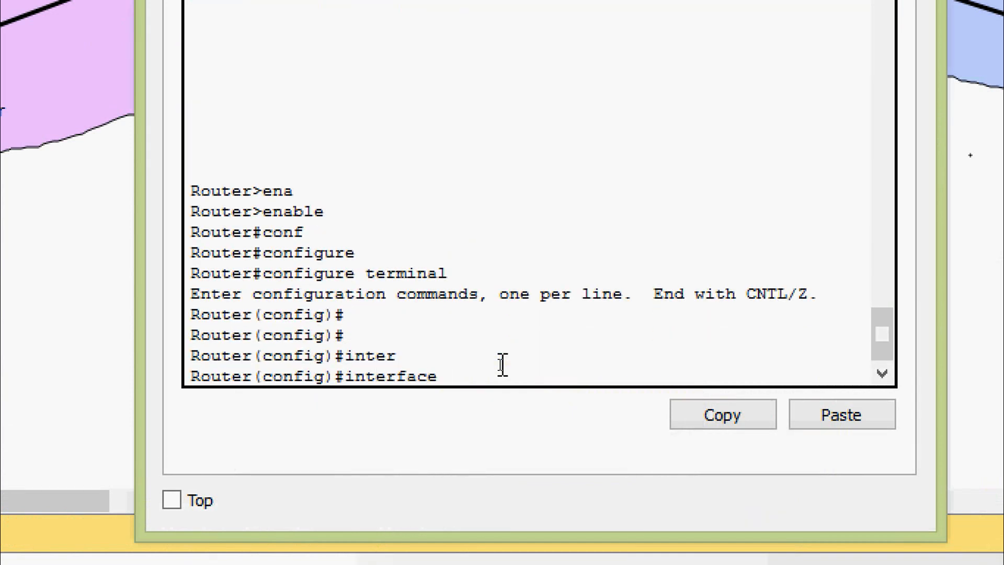
pyautogui.write('gi')
pyautogui.press('Tab')
pyautogui.write('0/1')
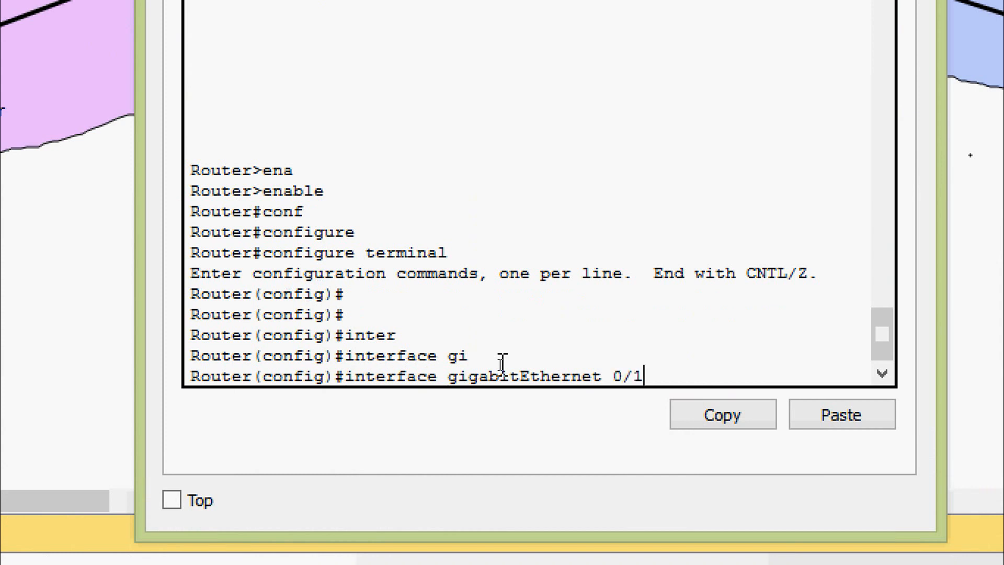
pyautogui.press('BackSpace')
pyautogui.write('0')
pyautogui.press('Return')
# Assign IP address 192.168.1.1 with subnet mask 255.255.255.0 to R1's gigabitEthernet 0/0, checking the command help for the mask argument
pyautogui.write('ip ad')
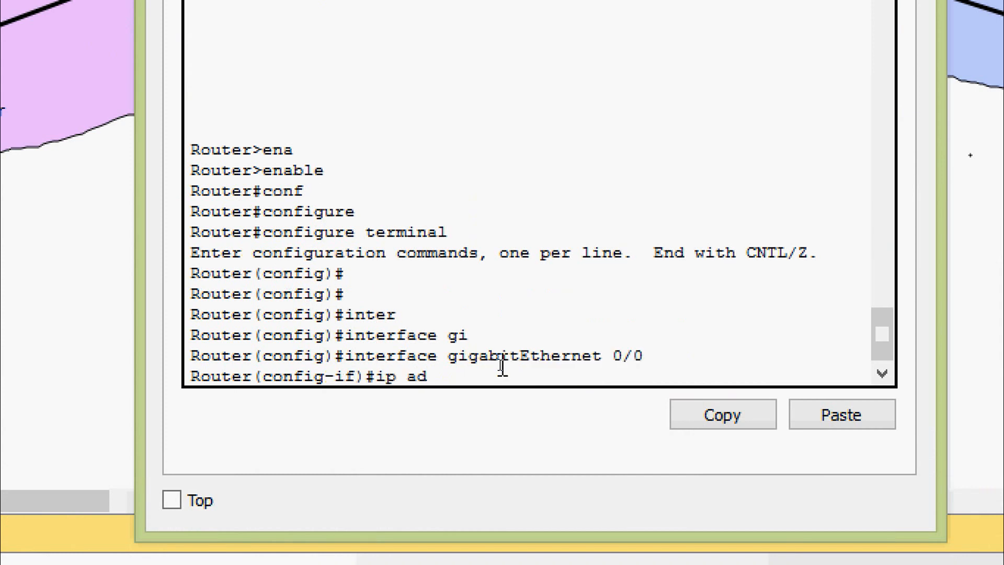
pyautogui.press('Tab')
pyautogui.write('192')
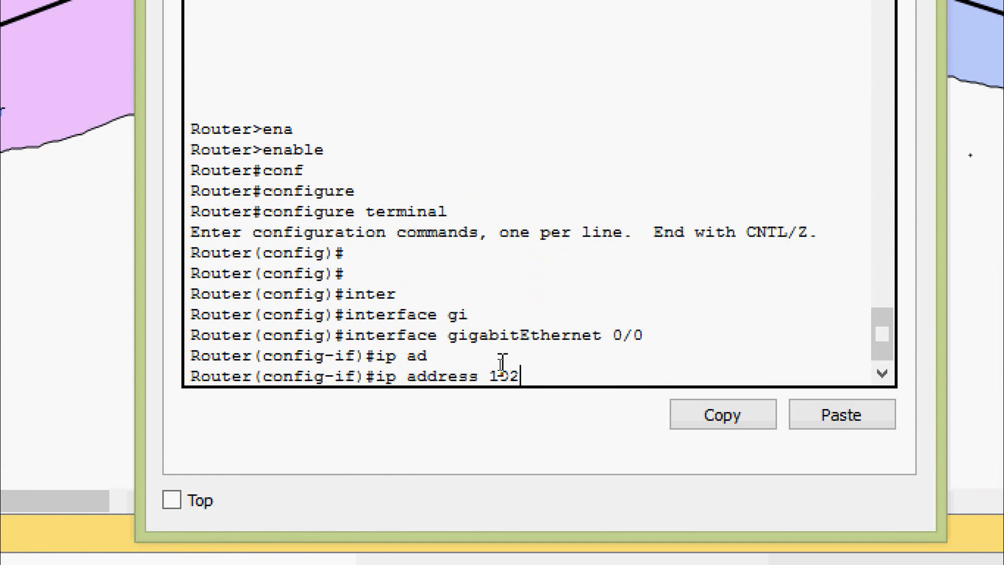
pyautogui.write('.168')
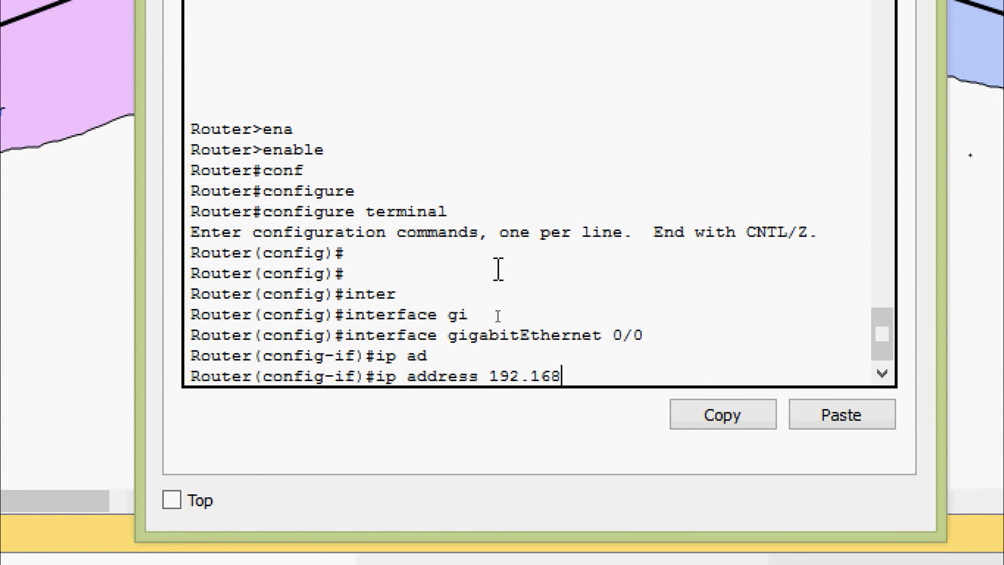
pyautogui.write('.1.1')
pyautogui.write(' ?')
pyautogui.write('255')
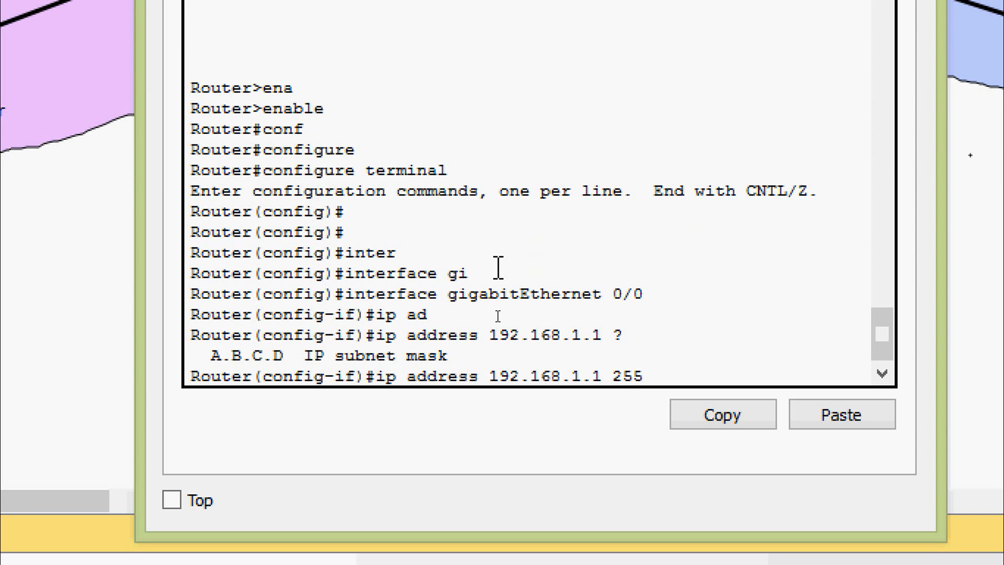
pyautogui.write('.255.255.0')
pyautogui.press('Return')
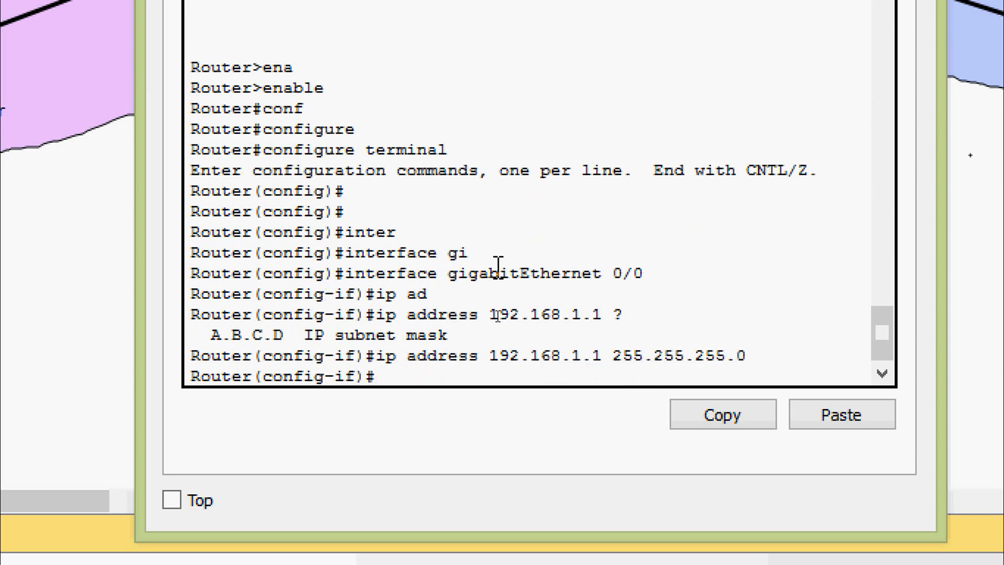
# Enable gigabitEthernet 0/0 with no shutdown and move the R1 window aside to uncover the Network1 link
pyautogui.write('no sh')
pyautogui.press('Tab')
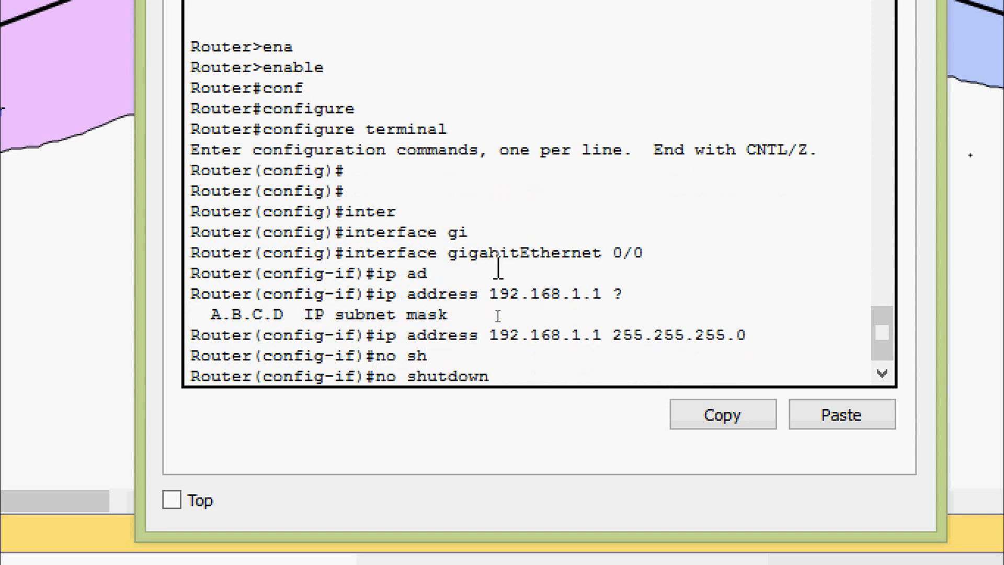
pyautogui.press('Return')
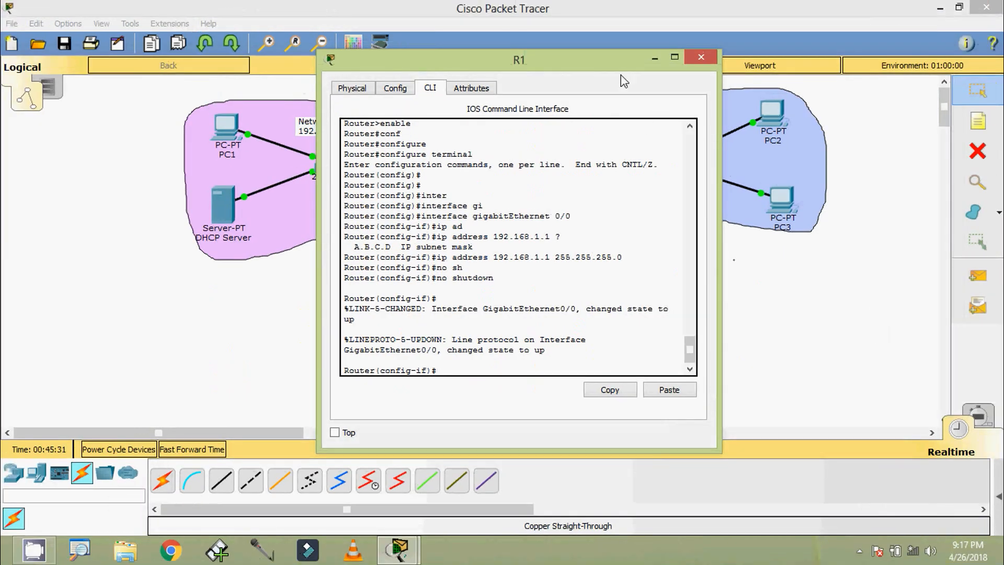
pyautogui.moveTo(620, 75); pyautogui.dragTo(825, 88)
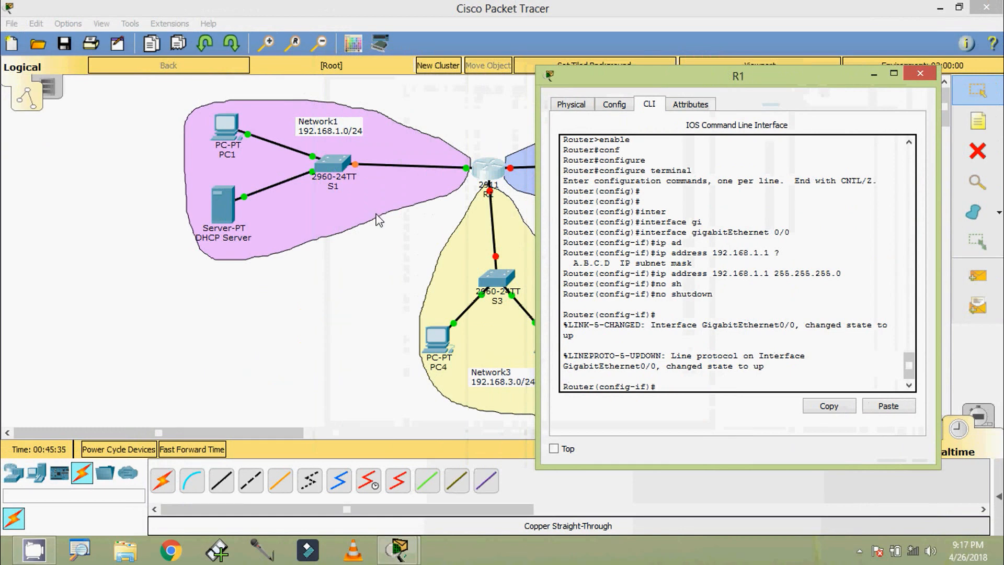
pyautogui.press('Return')
pyautogui.press('Return')
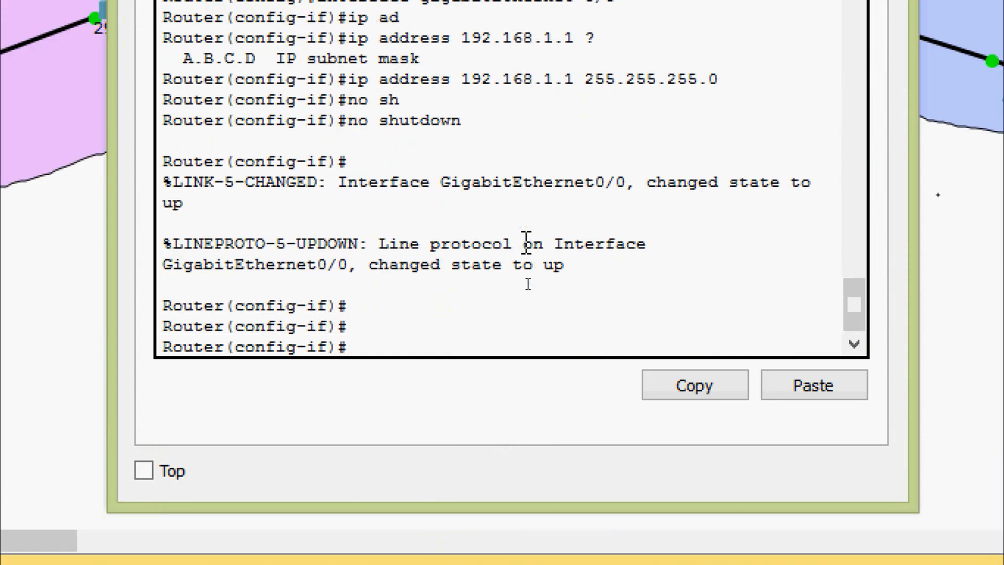
# Exit the current interface and enter interface configuration mode for gigabitEthernet 0/1
pyautogui.write('exit')
pyautogui.press('Return')
pyautogui.write('inter')
pyautogui.press('Tab')
pyautogui.write('g')
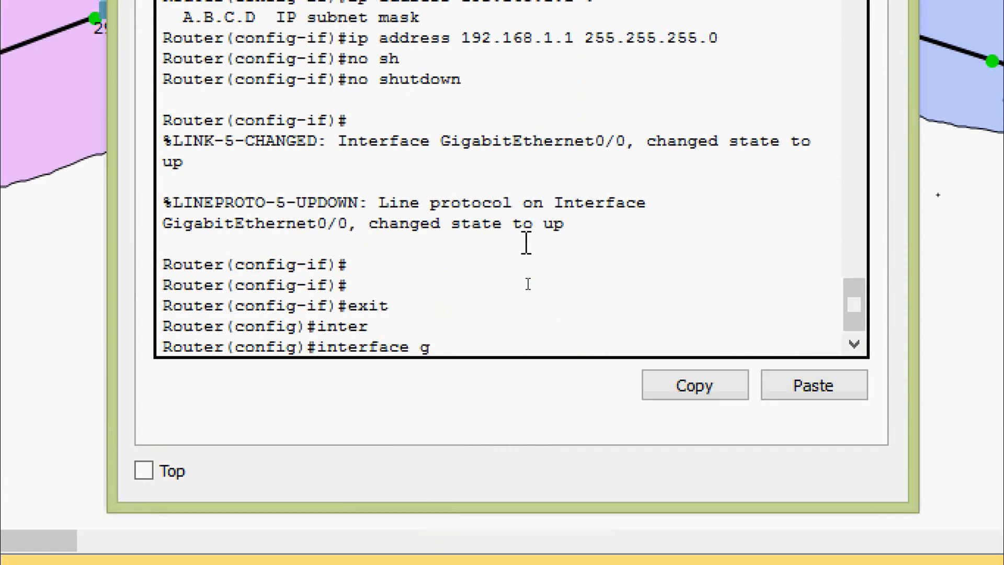
pyautogui.write('i')
pyautogui.press('Tab')
pyautogui.write('0/1')
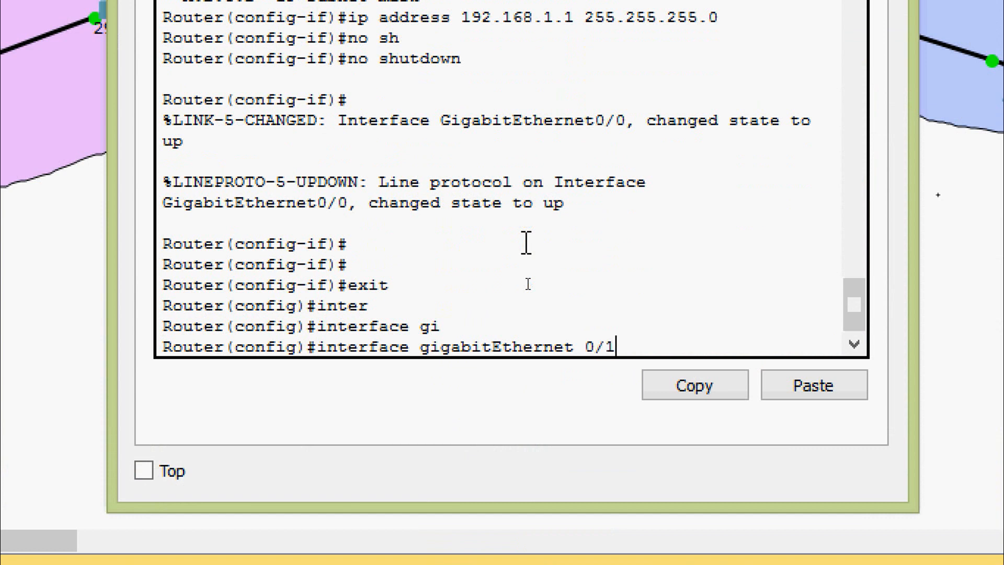
pyautogui.press('Return')
# Assign IP address 192.168.2.1 with subnet mask 255.255.255.0 to R1's gigabitEthernet 0/1
pyautogui.write('ip ad')
pyautogui.press('Tab')
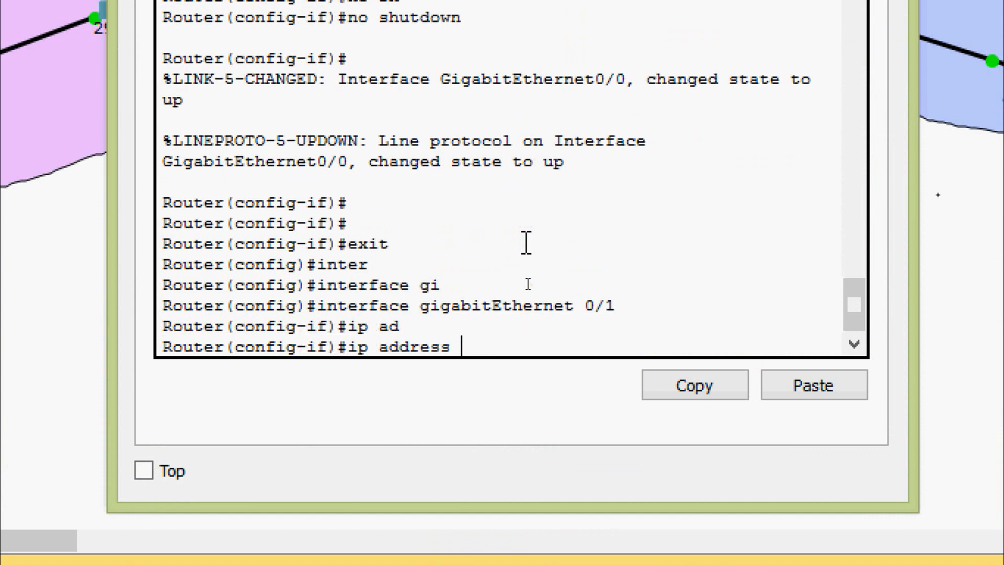
pyautogui.write('192.168.2.1')
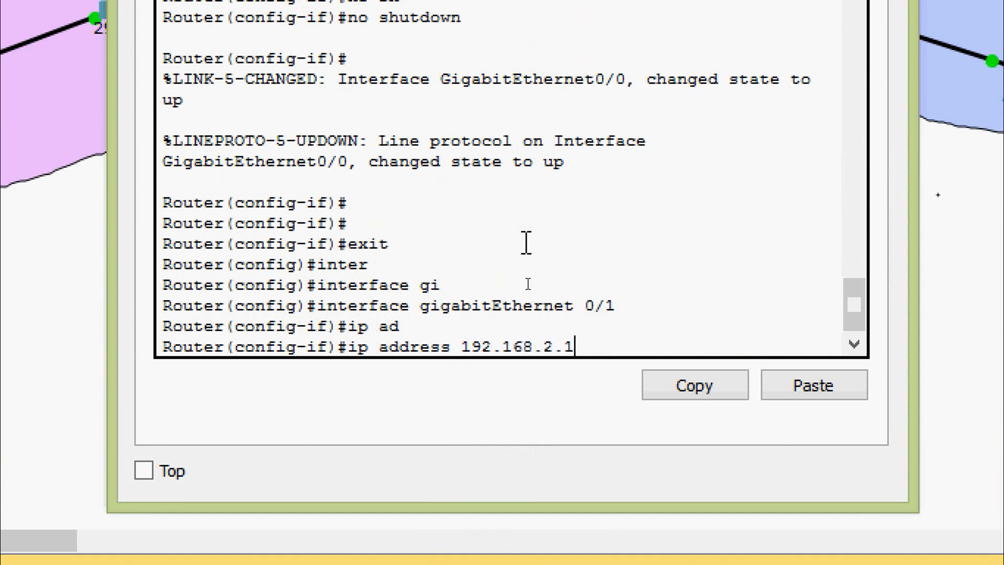
pyautogui.write(' ?255')
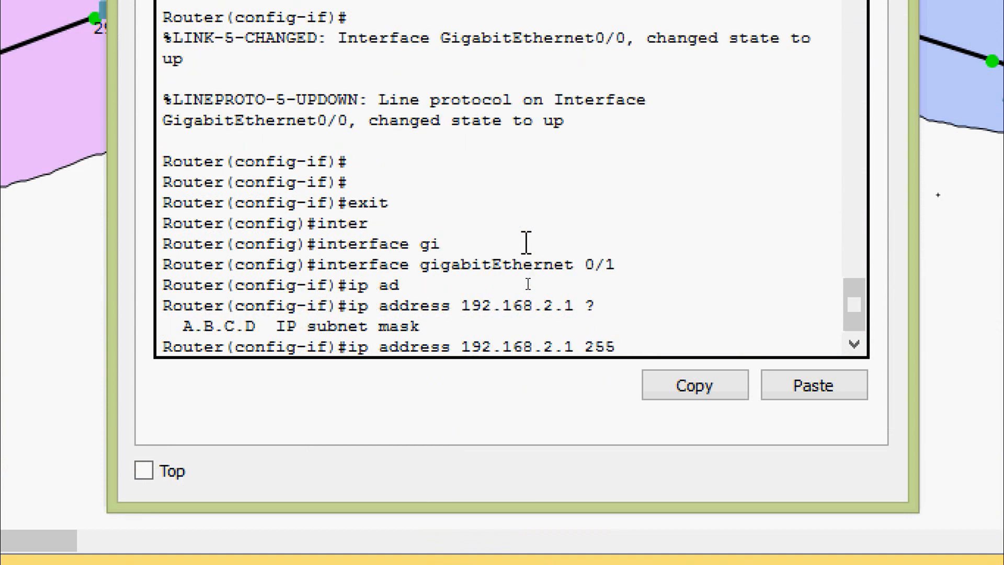
pyautogui.write('.255.255.0')
pyautogui.press('Return')
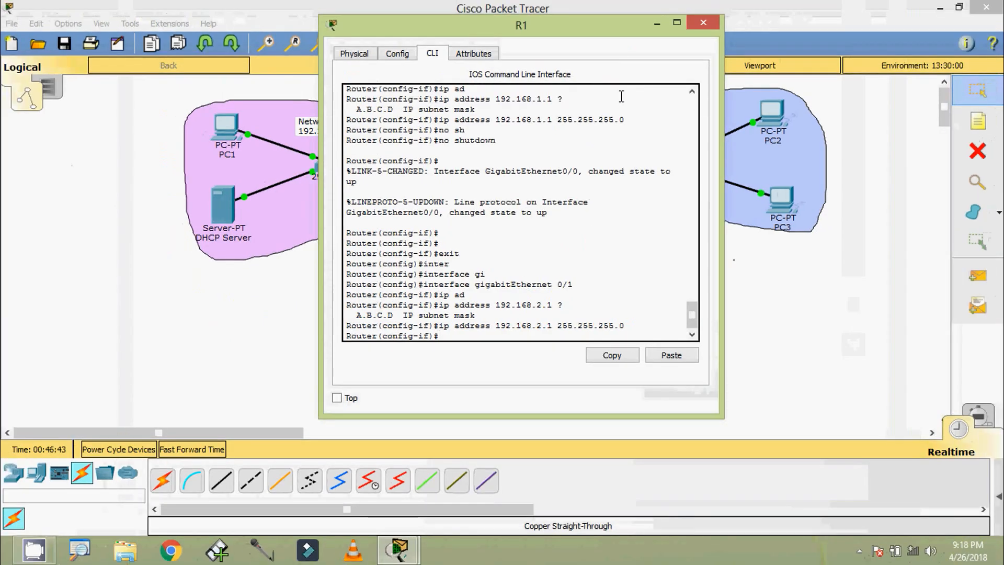
# Move the R1 window off Network2 and enable gigabitEthernet 0/1 with no shutdown
pyautogui.moveTo(556, 46); pyautogui.dragTo(318, 28)
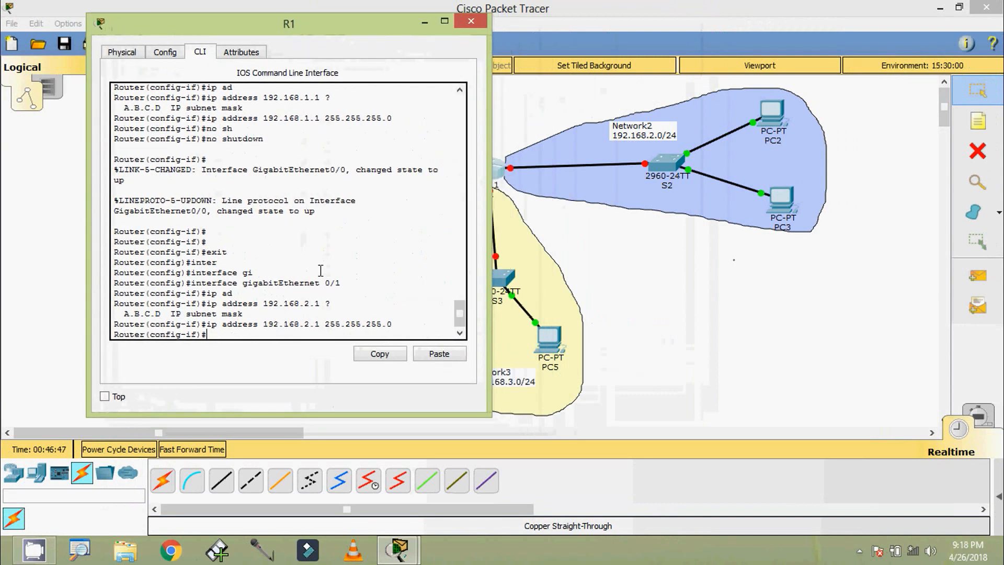
pyautogui.press('Tab')
pyautogui.press('Return')
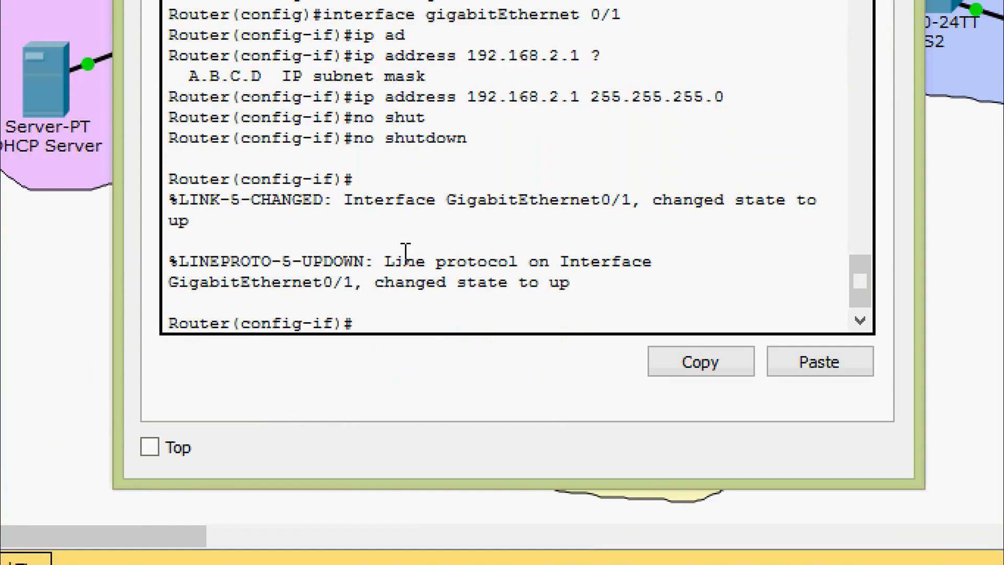
# Exit the current interface and enter interface configuration mode for gigabitEthernet 0/2
pyautogui.write('exit')
pyautogui.press('Return')
pyautogui.write('inter')
pyautogui.press('Tab')
pyautogui.write('gi')
pyautogui.press('Tab')
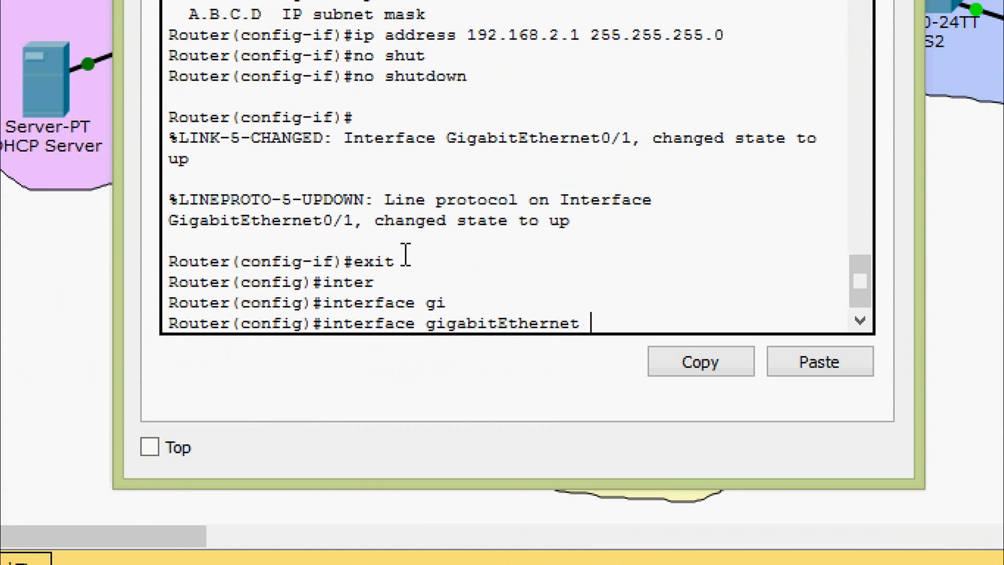
pyautogui.write('0/2')
pyautogui.press('Return')
# Assign IP address 192.168.3.1 with subnet mask 255.255.255.0 to R1's gigabitEthernet 0/2
pyautogui.write('ip ad')
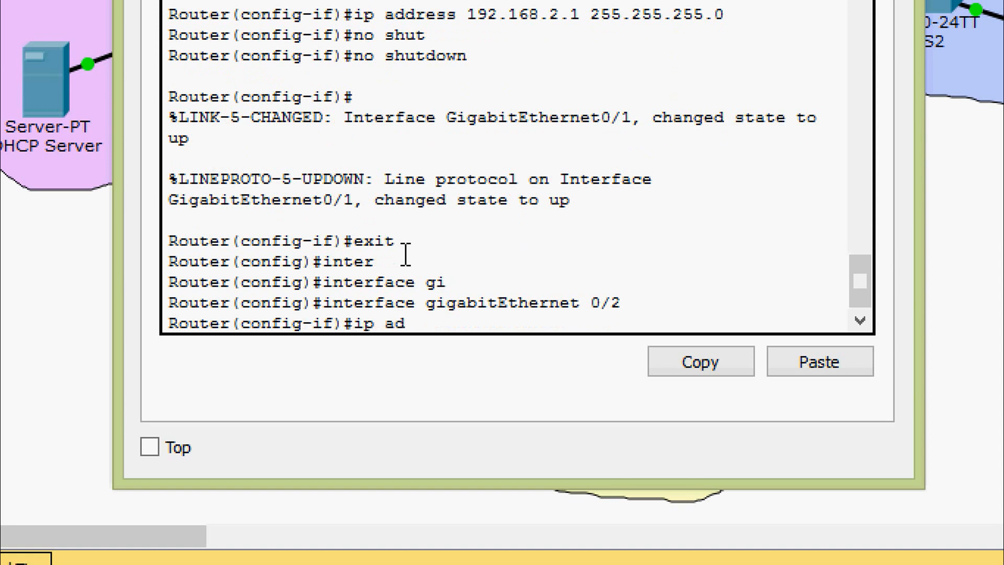
pyautogui.press('Tab')
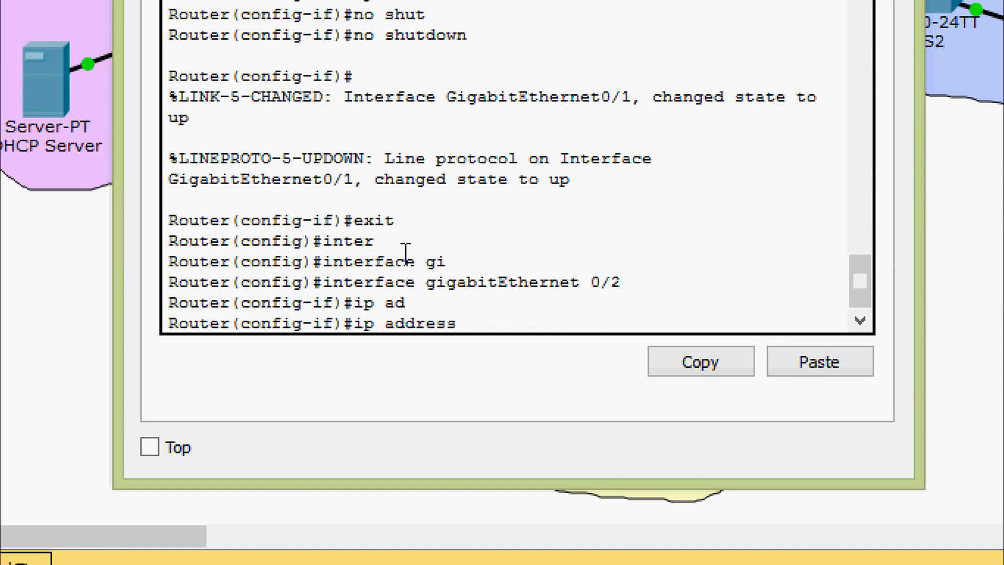
pyautogui.write('192.168.3.1 ')
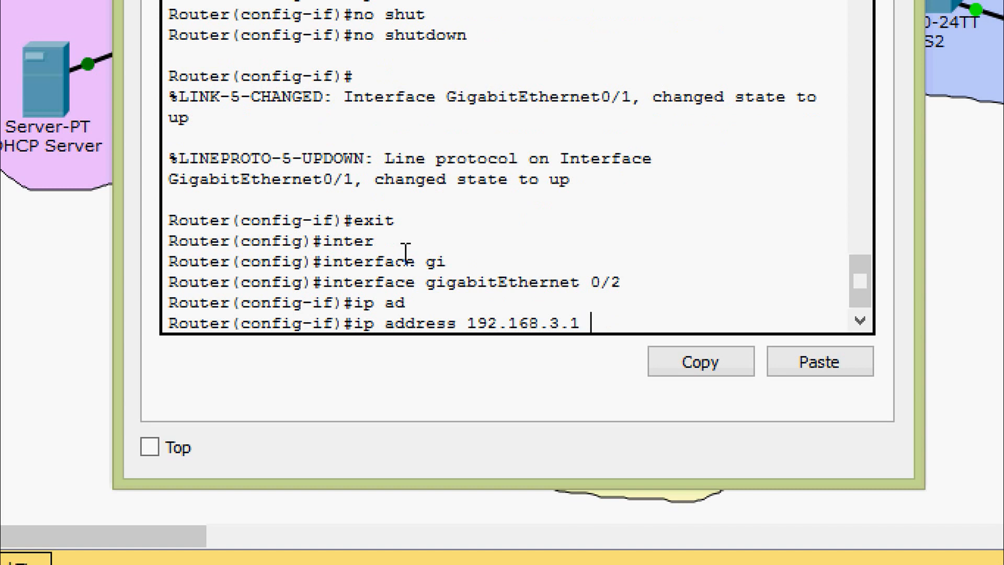
pyautogui.write('255.255.255')
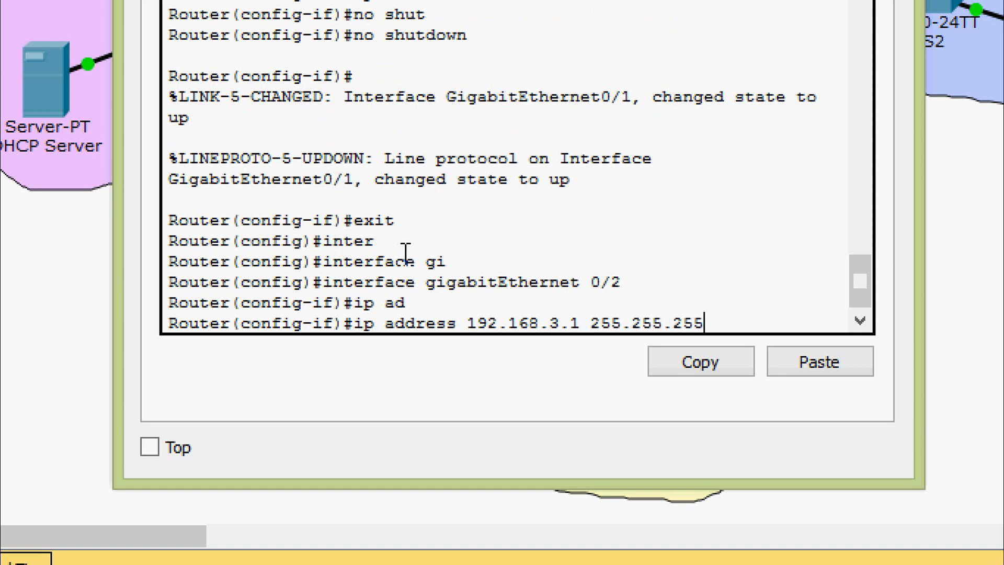
pyautogui.write('.0')
pyautogui.press('Return')
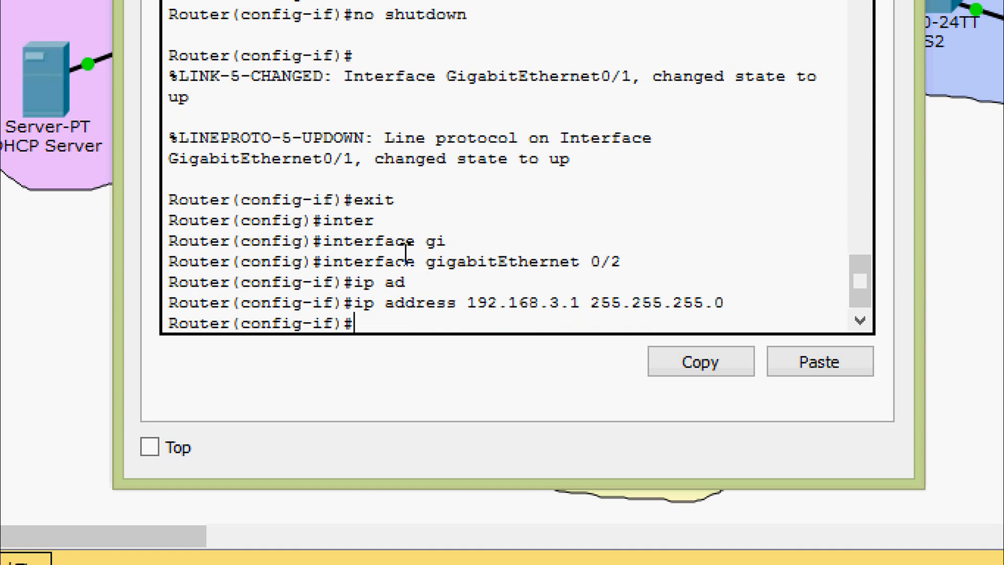
# Enable gigabitEthernet 0/2 with no shutdown, move the R1 window aside to view the Network3 link, and close it
pyautogui.write('no shut')
pyautogui.press('Tab')
pyautogui.press('Return')
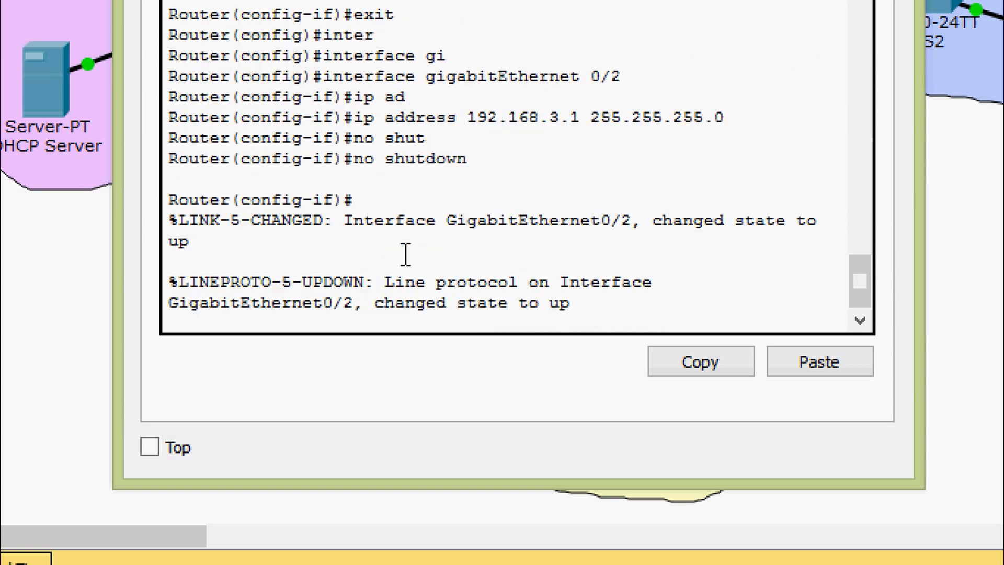
pyautogui.press('Return')
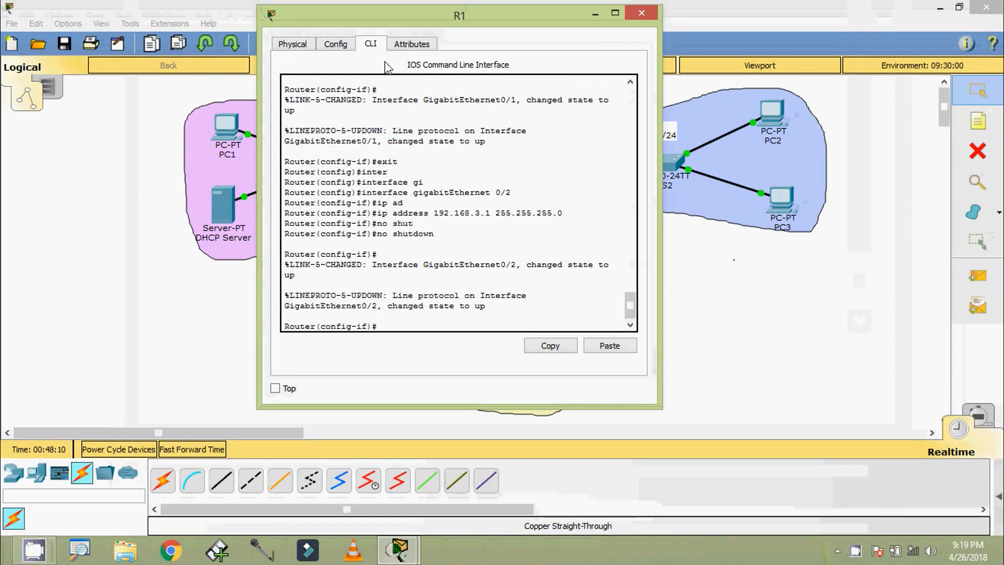
pyautogui.moveTo(384, 22); pyautogui.dragTo(721, 41)
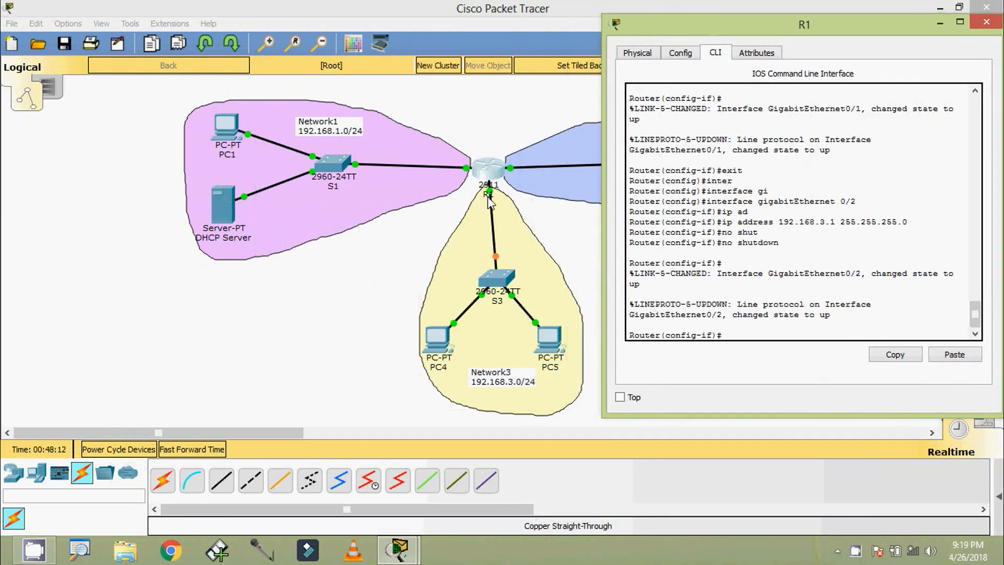
pyautogui.click(985, 22)
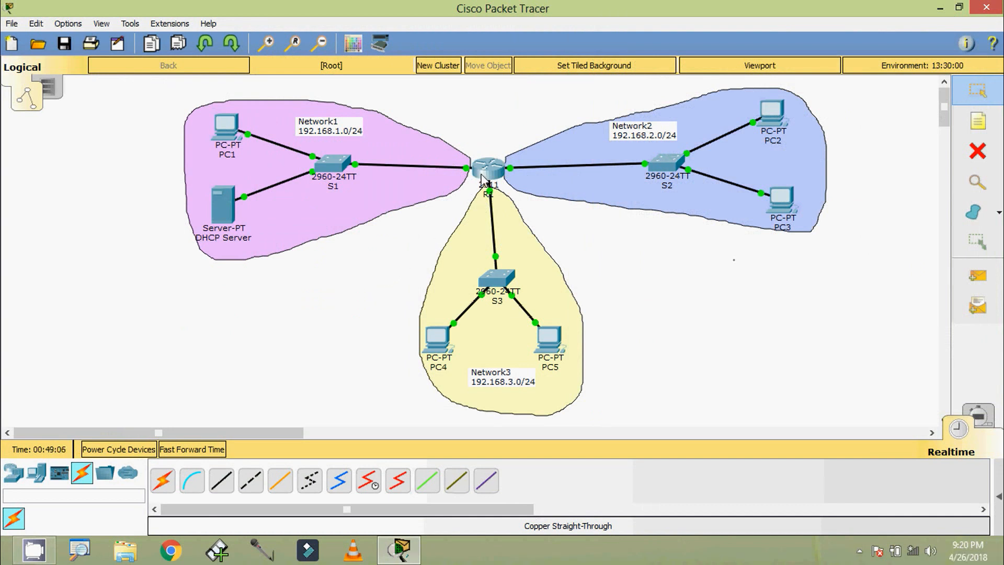
# Reopen R1's command line and leave interface configuration mode for privileged EXEC mode
pyautogui.click(486, 172)
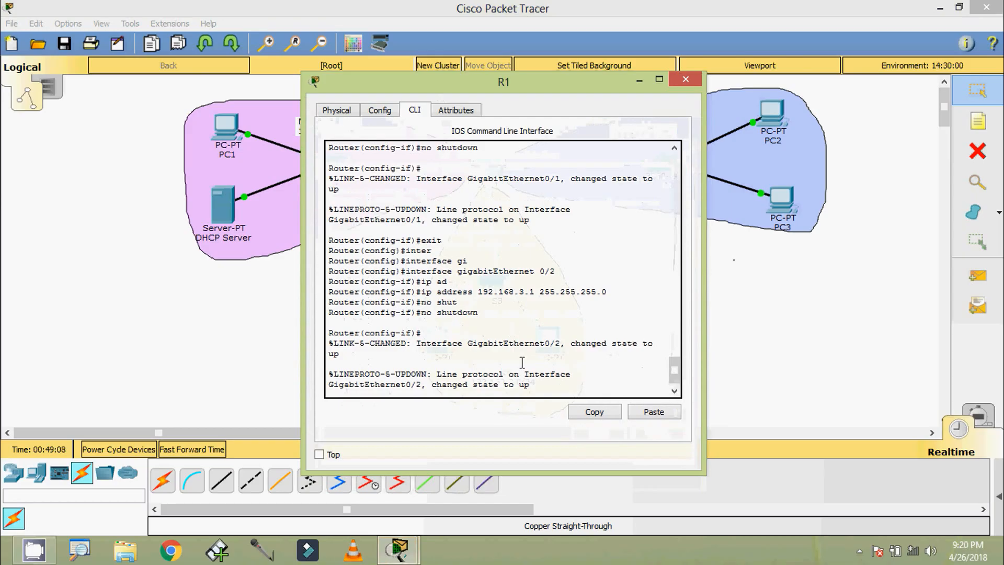
pyautogui.press('Return')
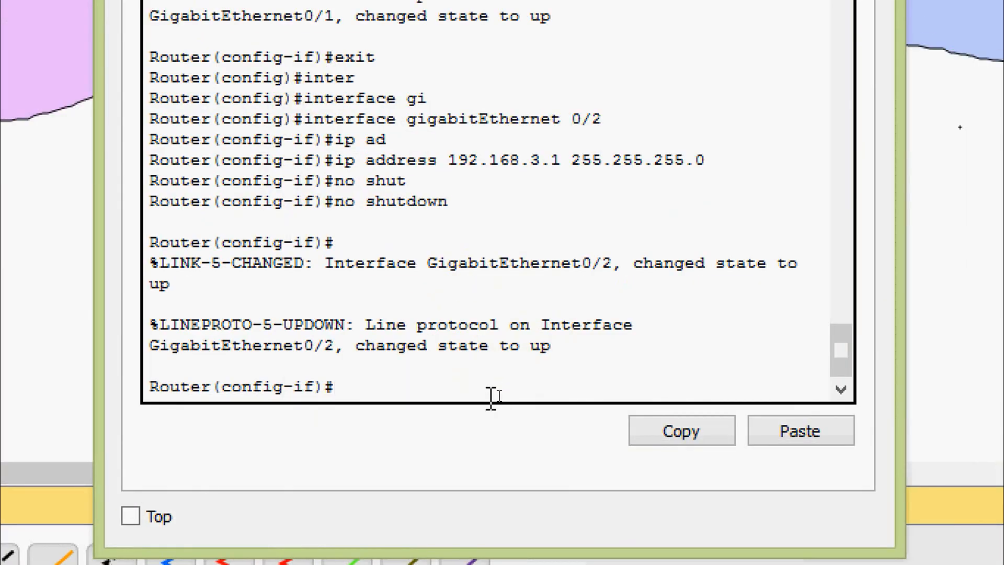
pyautogui.press('Return')
pyautogui.press('Return')
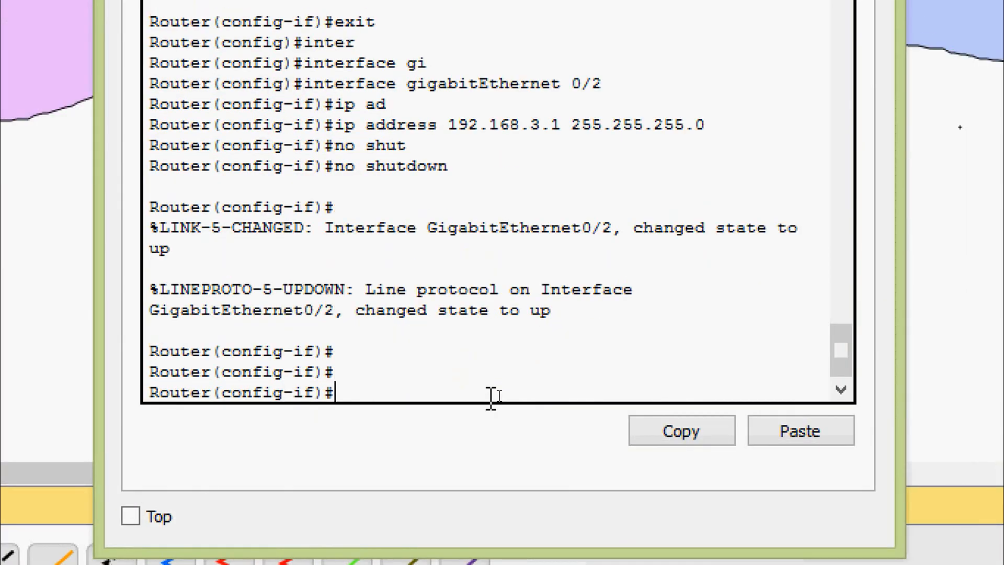
pyautogui.hotkey('ctrl', 'z')
# Run show ip interface brief on R1 and check the addresses and status of its GigabitEthernet interfaces
pyautogui.write('sh')
pyautogui.press('Tab')
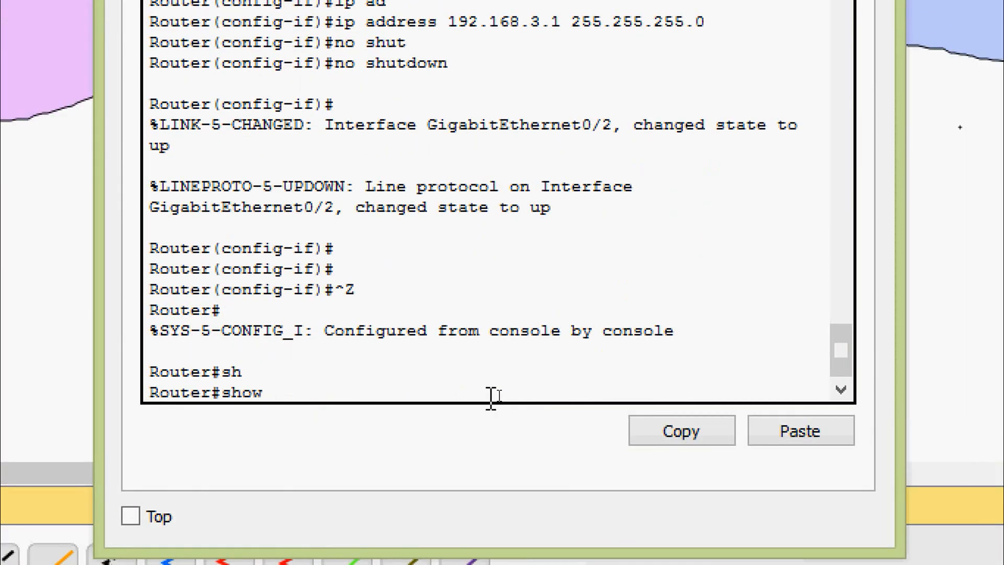
pyautogui.write('ip inter')
pyautogui.press('Tab')
pyautogui.write('b')
pyautogui.press('Tab')
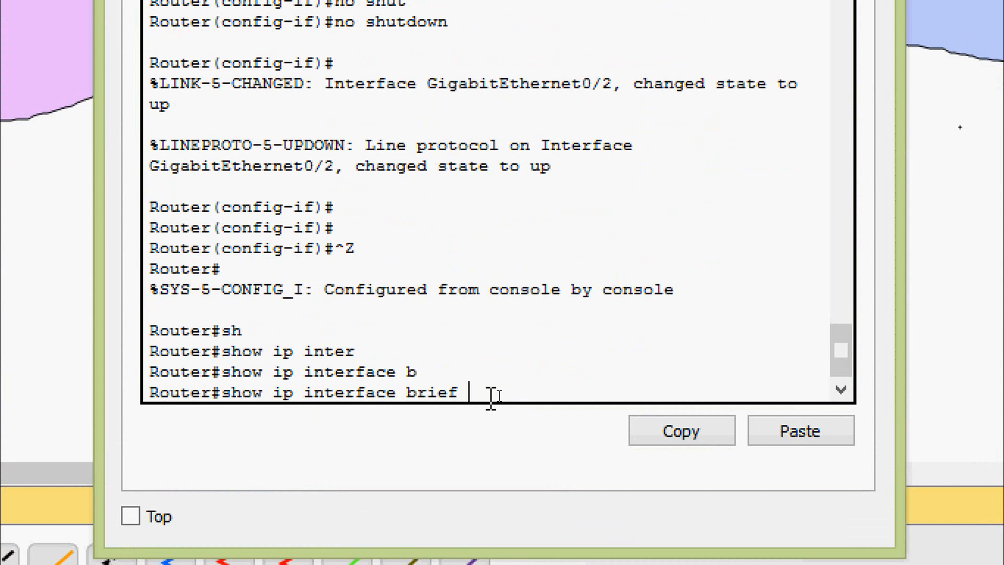
pyautogui.press('Return')
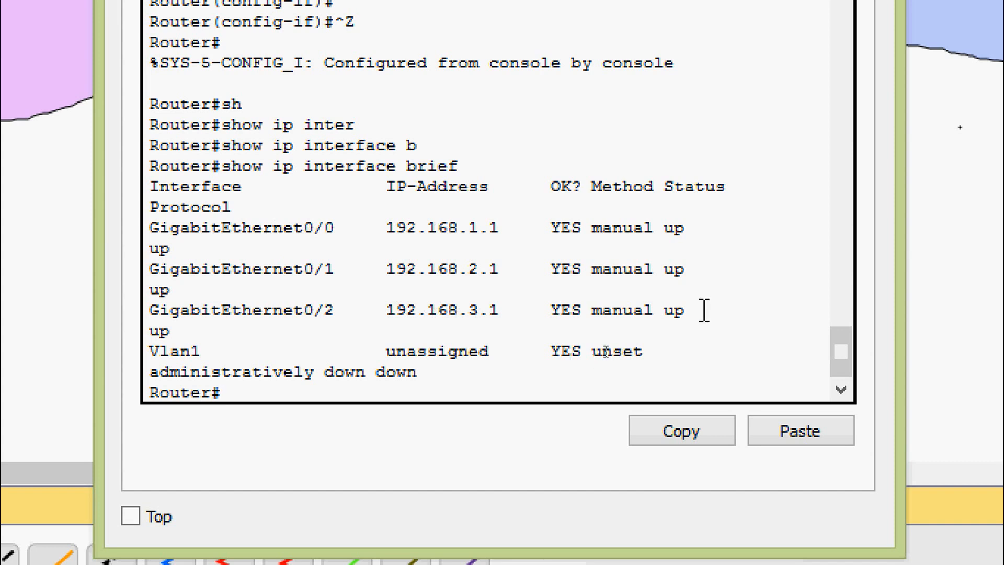
pyautogui.moveTo(704, 310); pyautogui.dragTo(188, 235)
pyautogui.click(285, 243)
# Show R1's running configuration and check the subnet masks of GigabitEthernet0/0, 0/1 and 0/2
pyautogui.write('sh')
pyautogui.press('Tab')
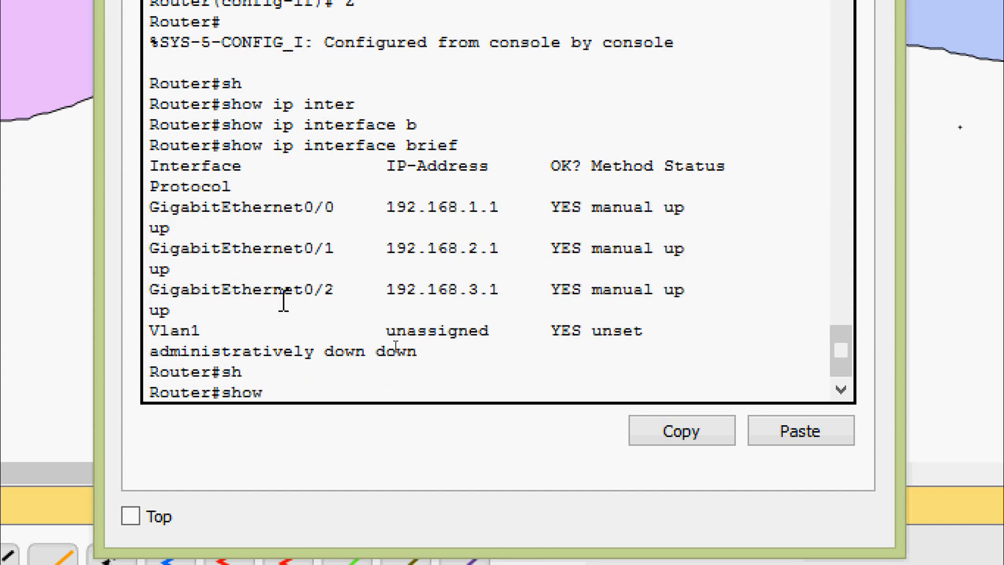
pyautogui.write('ru')
pyautogui.press('Tab')
pyautogui.press('Return')
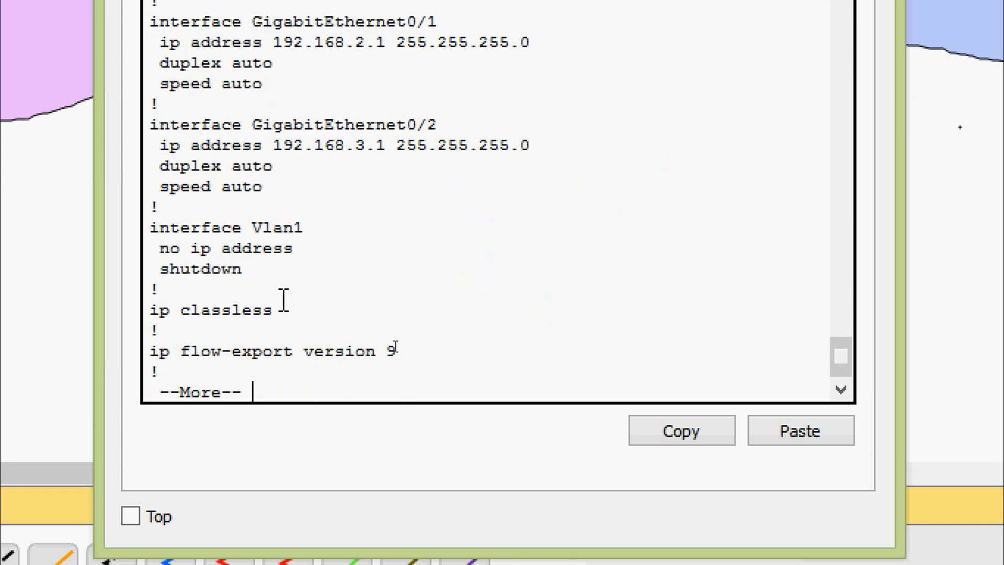
pyautogui.press('space')
pyautogui.scroll(10, 285, 299)
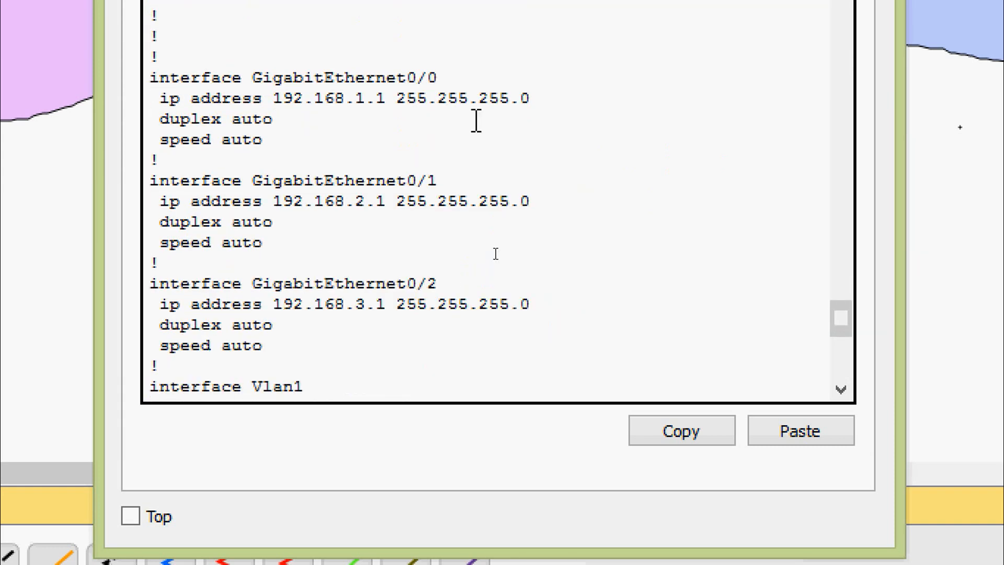
pyautogui.moveTo(396, 98); pyautogui.dragTo(544, 119)
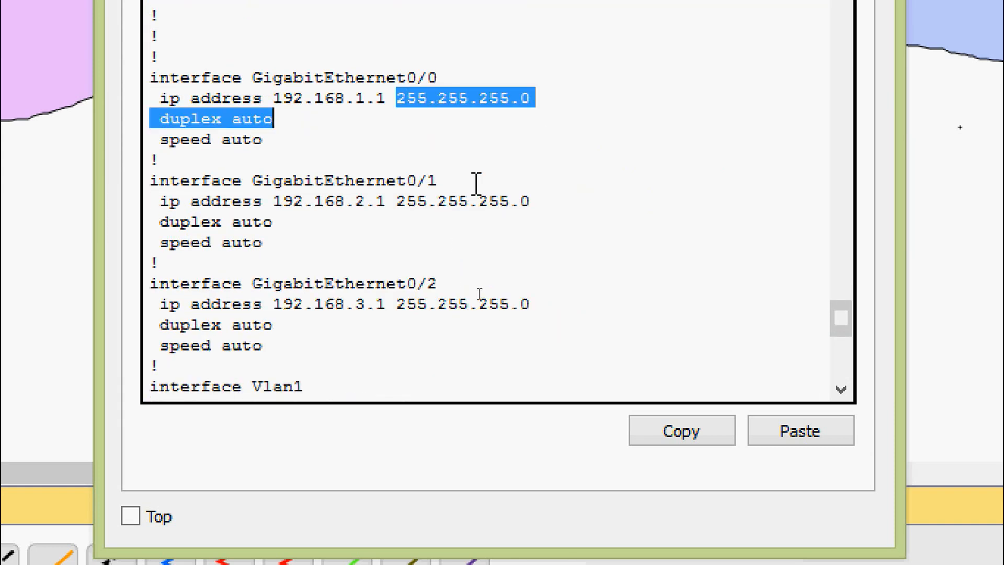
pyautogui.moveTo(396, 204); pyautogui.dragTo(530, 204)
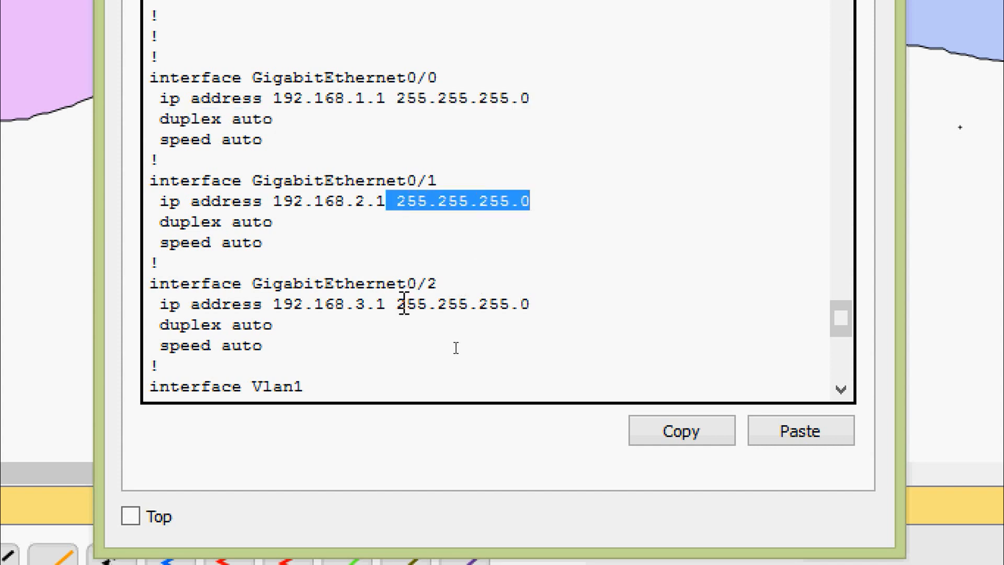
pyautogui.moveTo(398, 304); pyautogui.dragTo(544, 305)
pyautogui.click(546, 303)
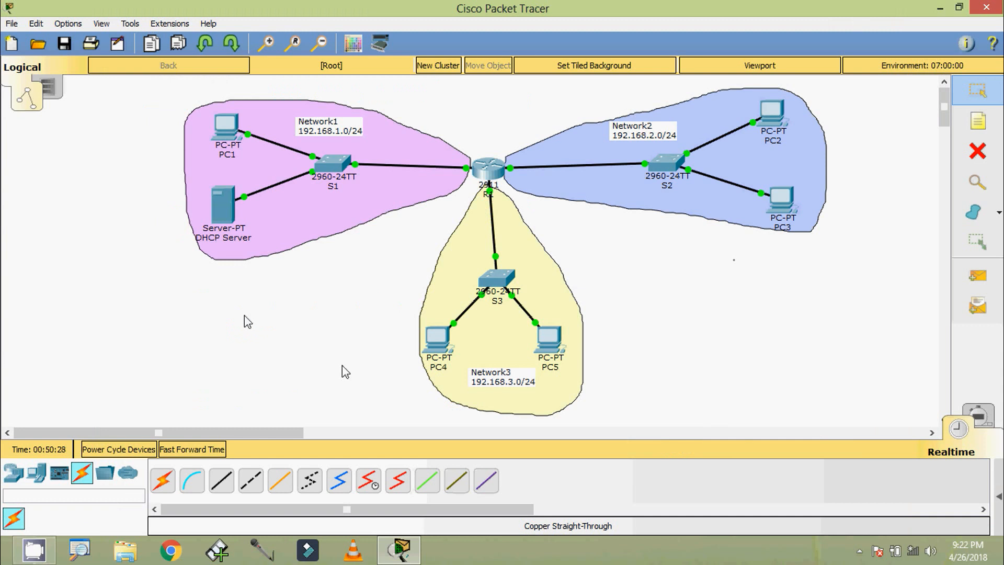
# Open the DHCP Server's IP Configuration, then narrow its window and move it clear of Network1
pyautogui.click(224, 212)
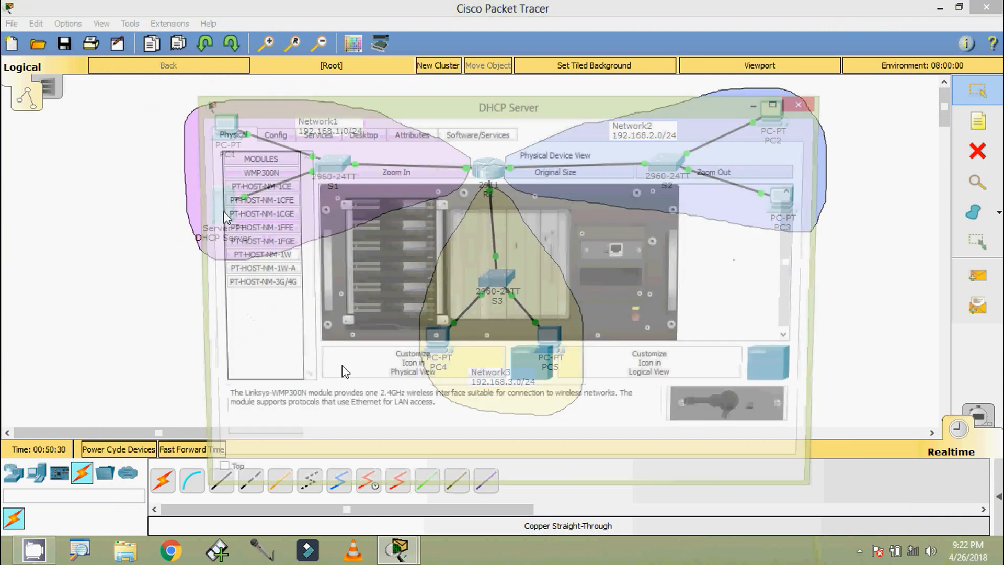
pyautogui.click(359, 134)
pyautogui.click(251, 183)
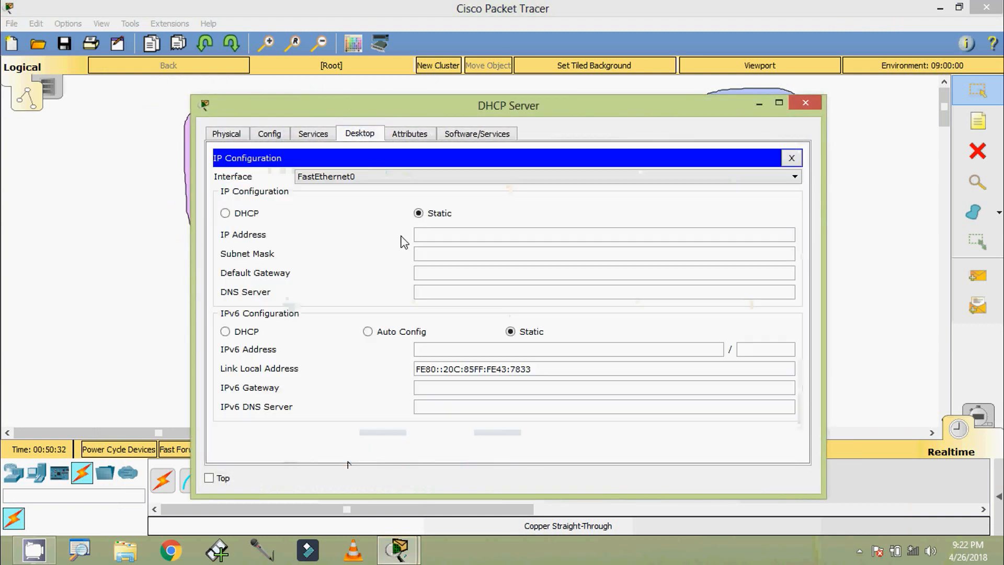
pyautogui.moveTo(824, 316); pyautogui.dragTo(585, 316)
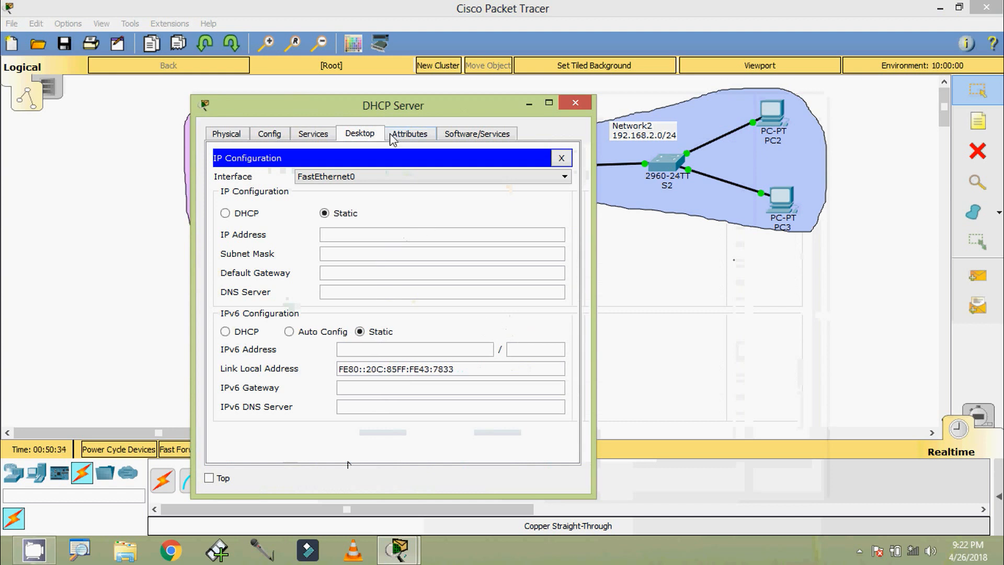
pyautogui.moveTo(384, 111); pyautogui.dragTo(712, 93)
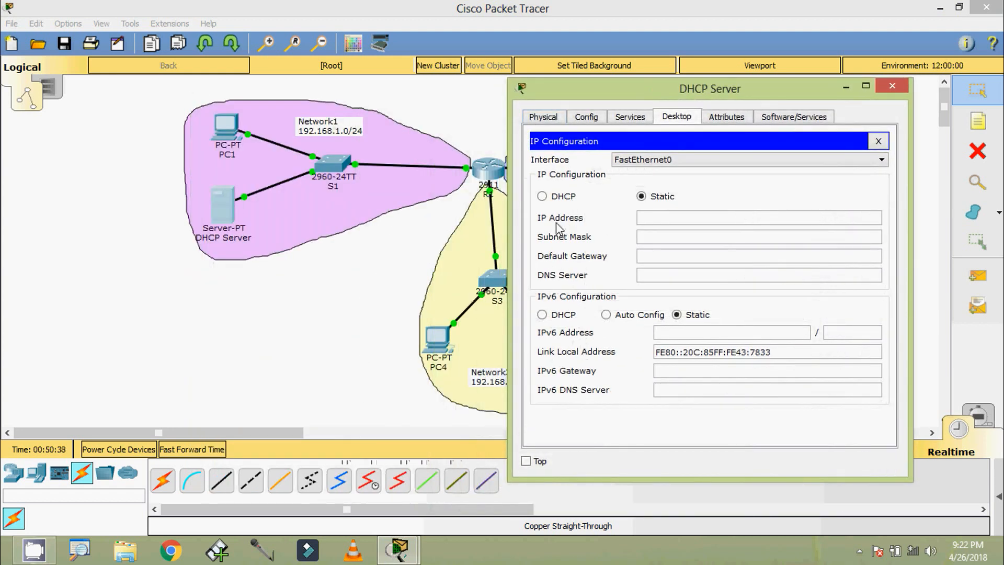
# Give the DHCP Server static IP 192.168.1.254, subnet mask 255.255.255.0 and default gateway 192.168.1.1, and close its window
pyautogui.click(660, 219)
pyautogui.write('192.168.1.254')
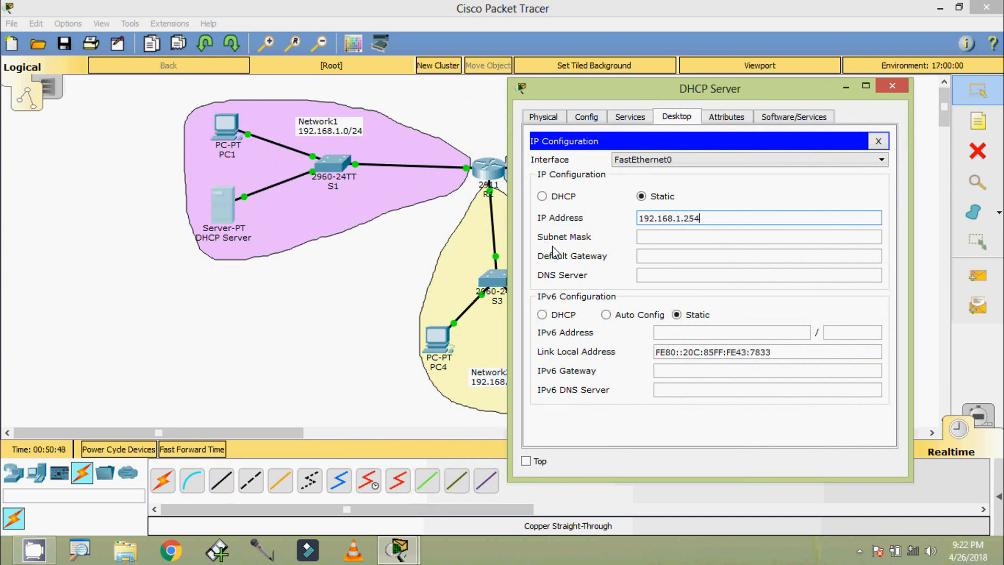
pyautogui.click(657, 238)
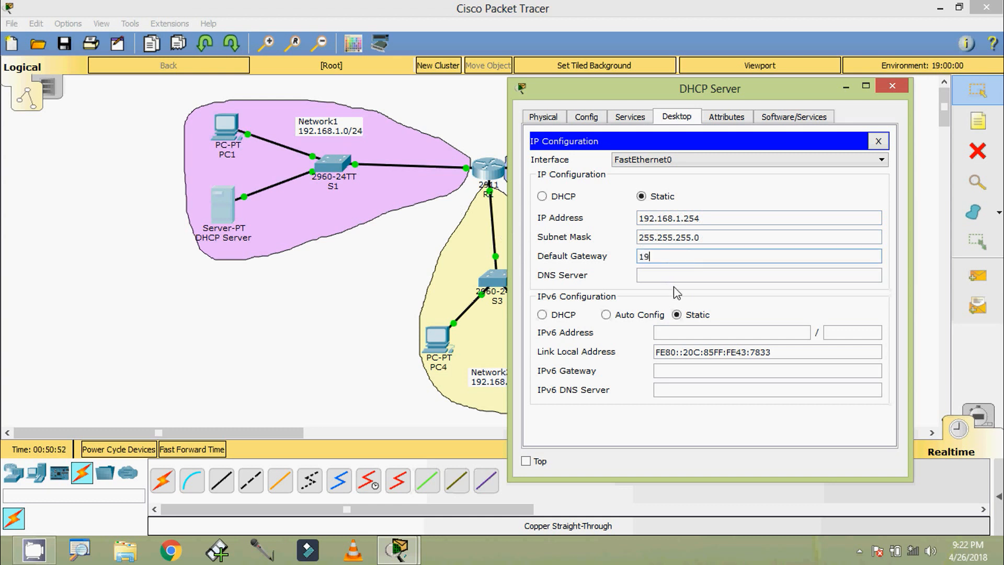
pyautogui.write('192.168.1.1')
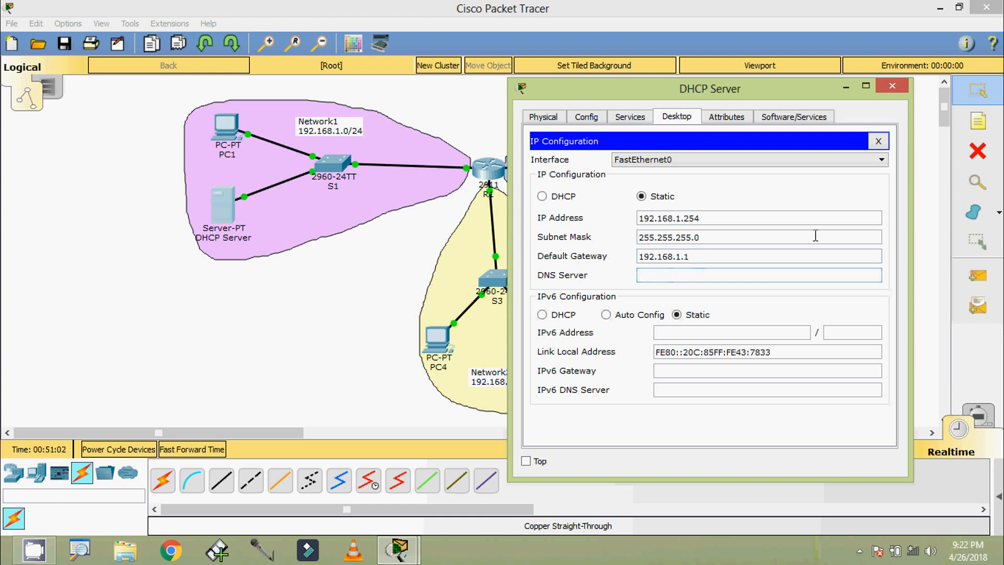
pyautogui.click(878, 140)
pyautogui.click(895, 89)
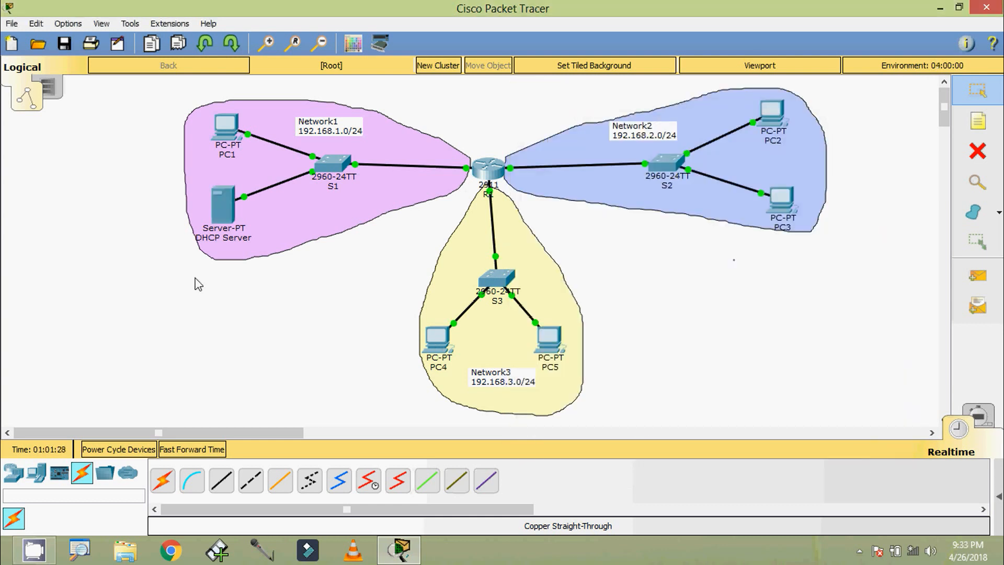
# Open the DHCP service settings on the DHCP Server and inspect the default serverPool's name
pyautogui.click(223, 205)
pyautogui.click(313, 134)
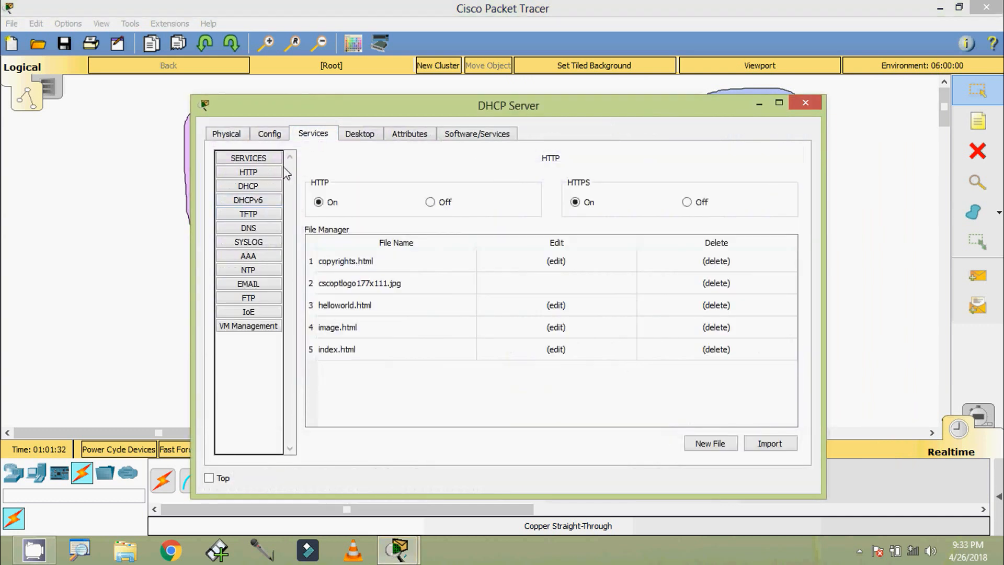
pyautogui.click(256, 187)
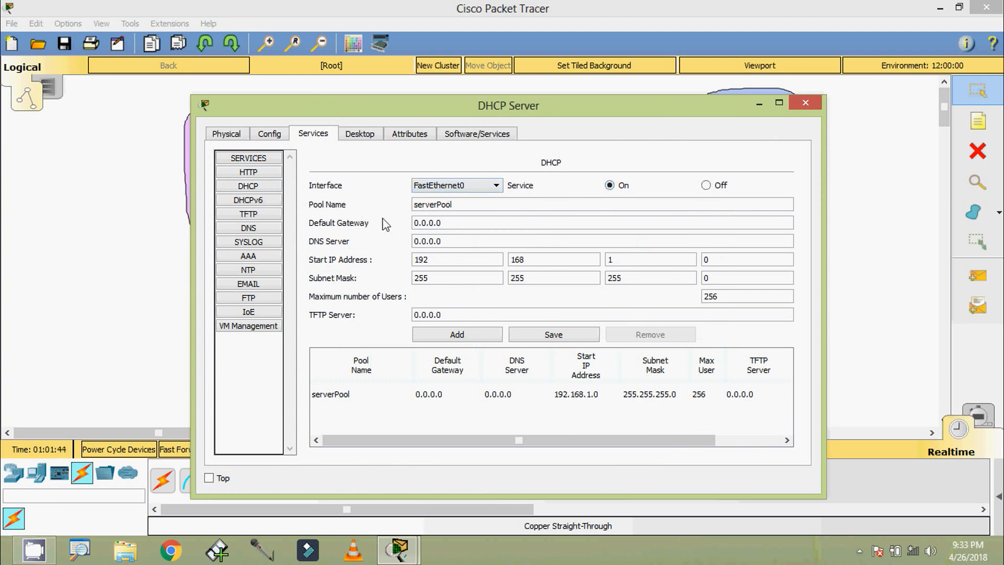
pyautogui.moveTo(469, 205); pyautogui.dragTo(399, 205)
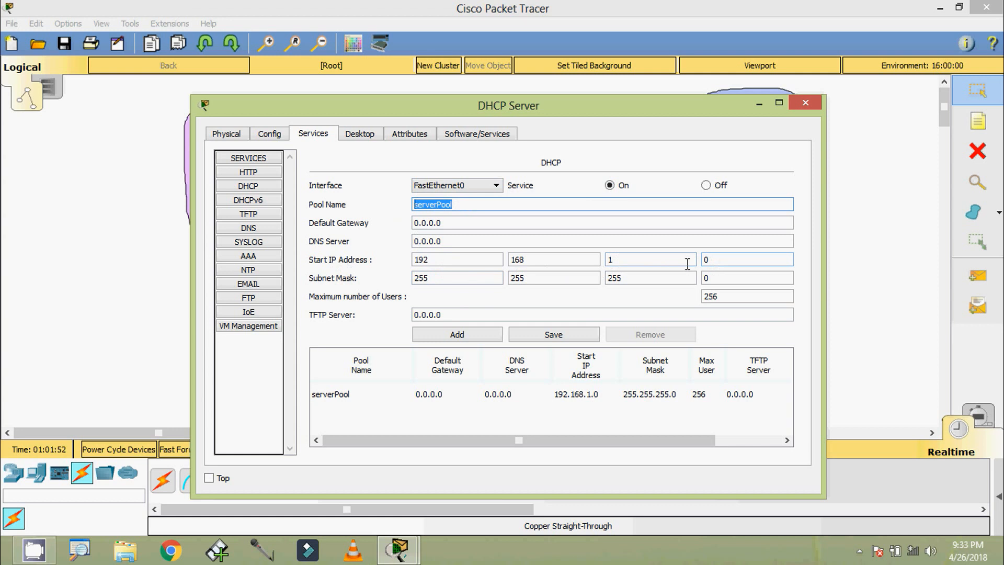
pyautogui.click(470, 204)
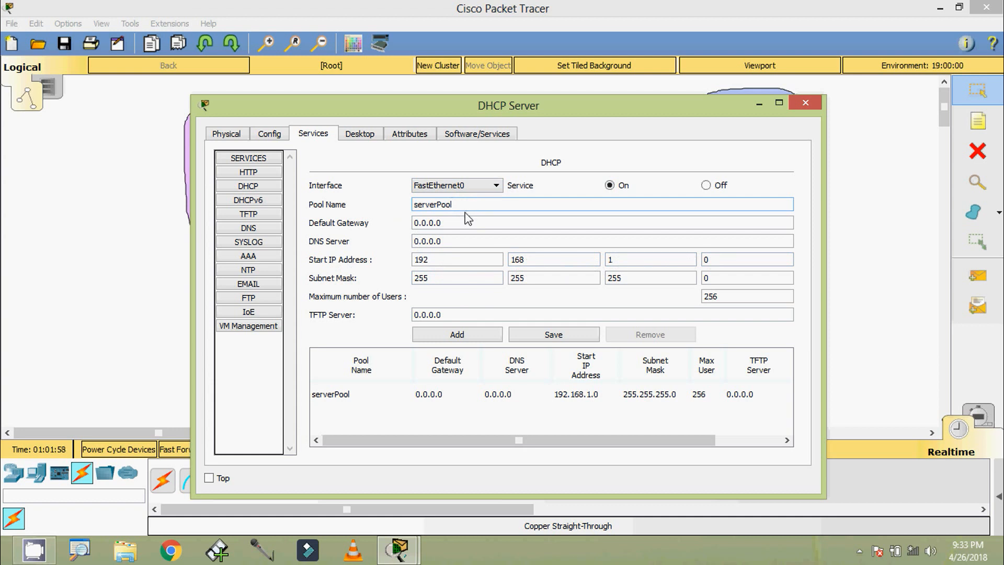
pyautogui.write('1')
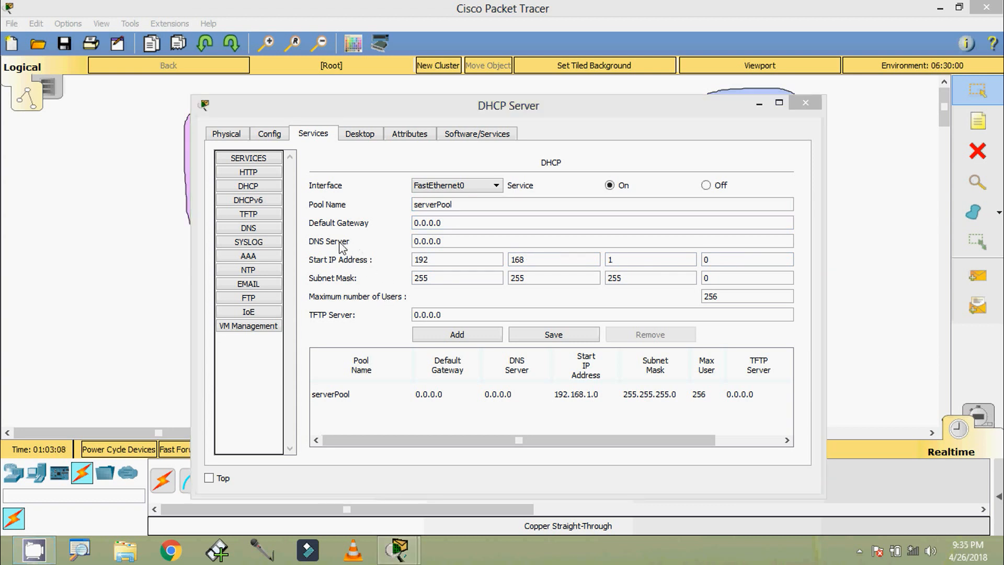
# Set serverPool's default gateway to 192.168.1.1, moving the DHCP Server window as needed to see Network1
pyautogui.doubleClick(450, 222)
pyautogui.moveTo(355, 113); pyautogui.dragTo(583, 112)
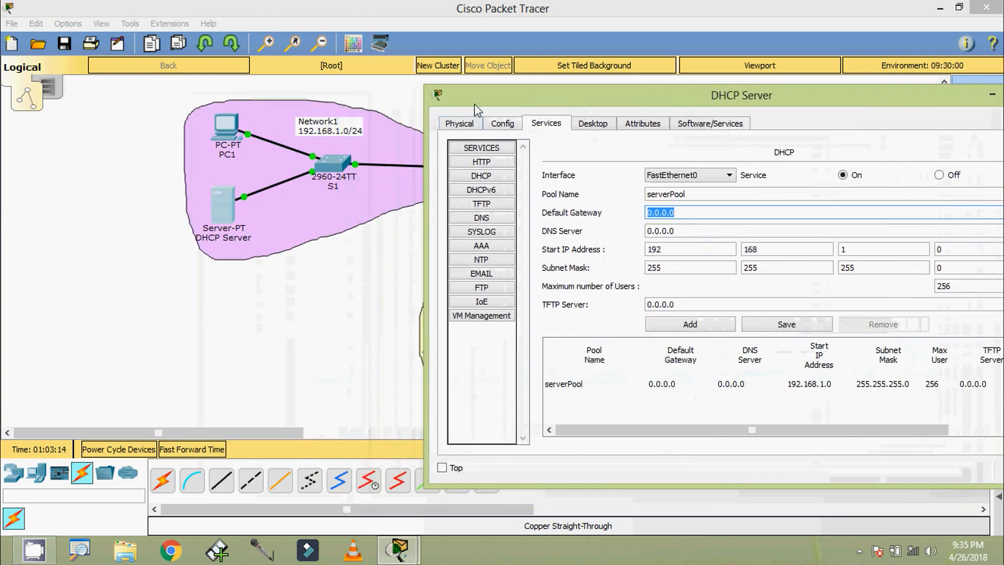
pyautogui.moveTo(475, 105); pyautogui.dragTo(534, 94)
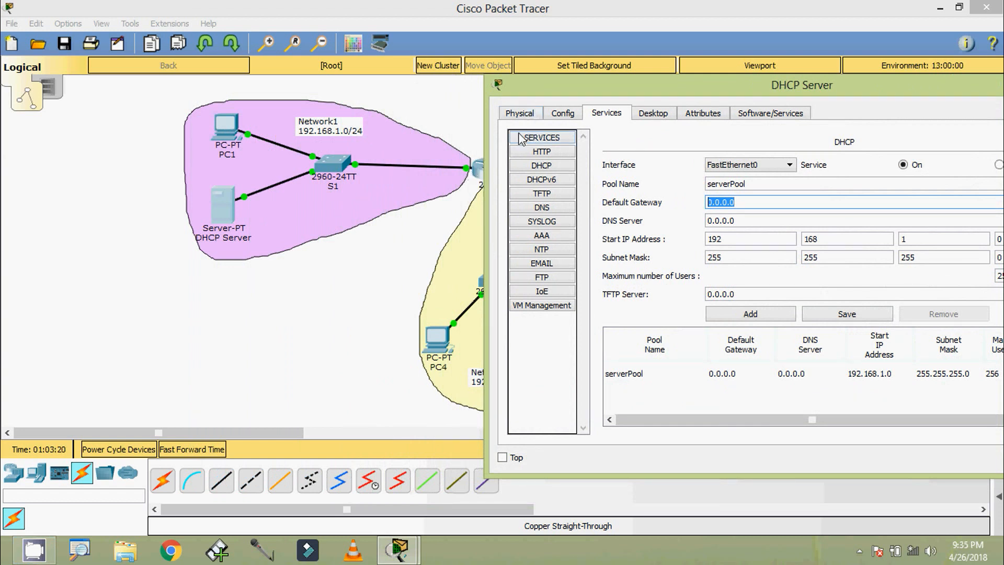
pyautogui.moveTo(537, 103); pyautogui.dragTo(319, 83)
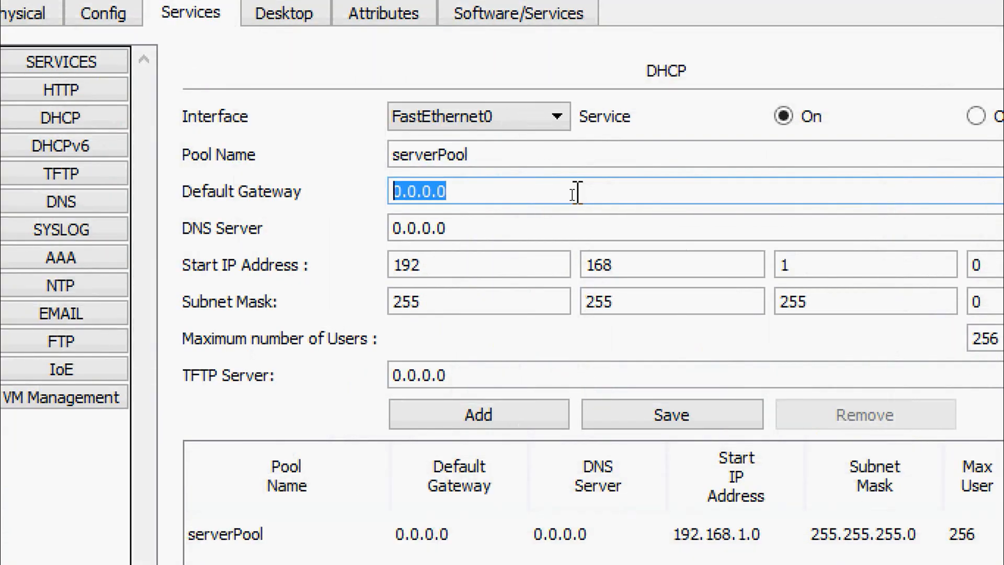
pyautogui.write('192')
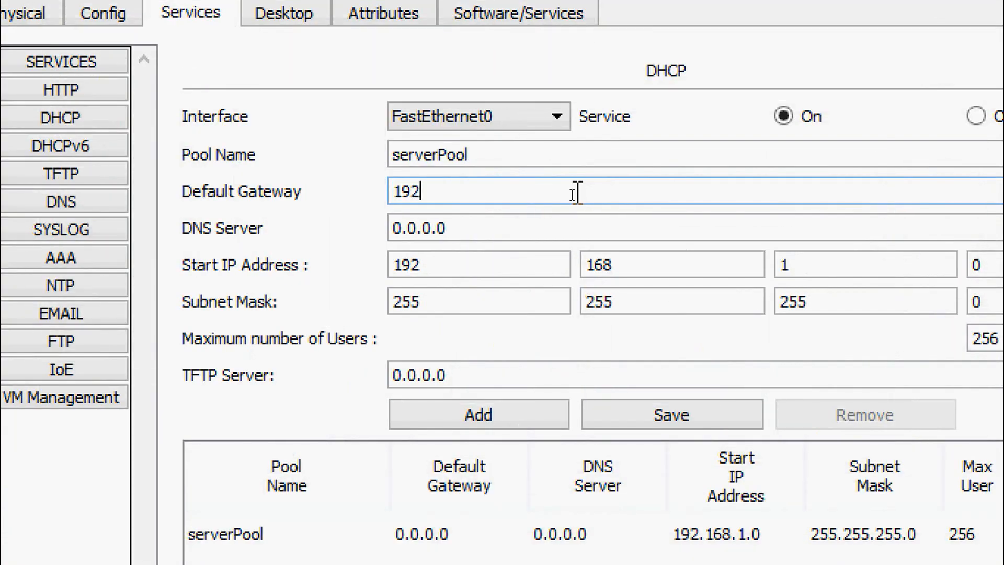
pyautogui.write('.168.1.1')
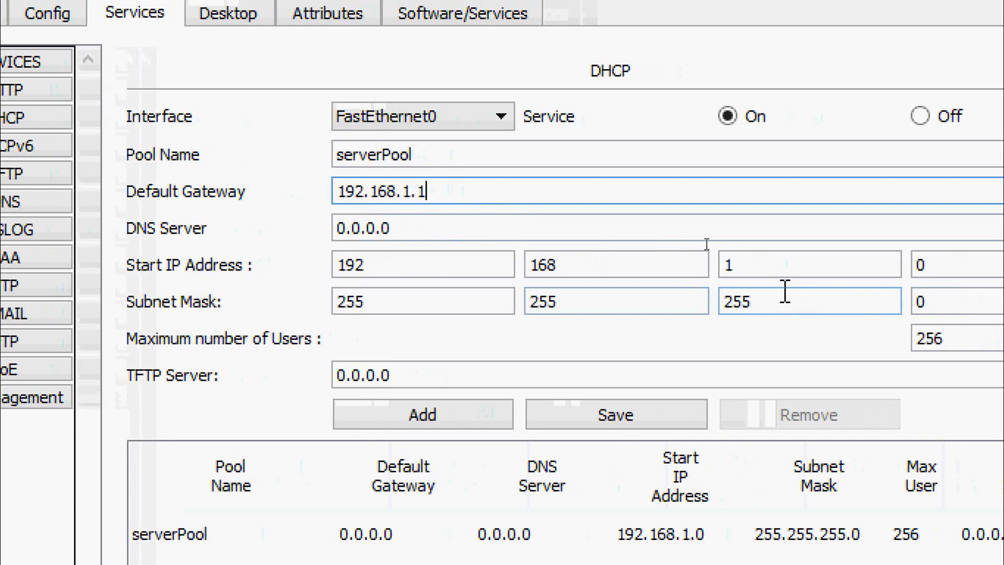
# Set serverPool's start IP address to 192.168.1.100 and maximum number of users to 50, and save the pool
pyautogui.doubleClick(925, 267)
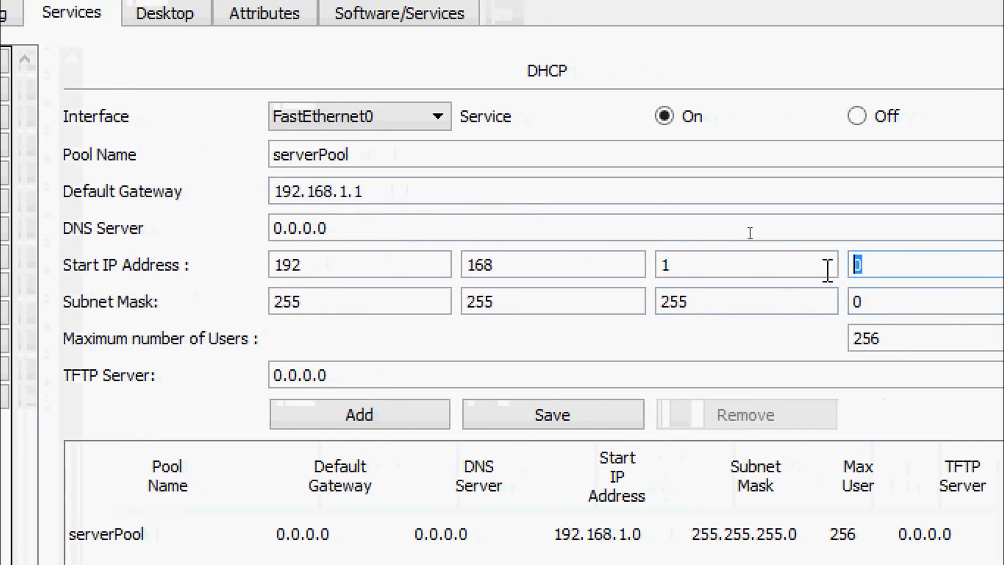
pyautogui.write('100')
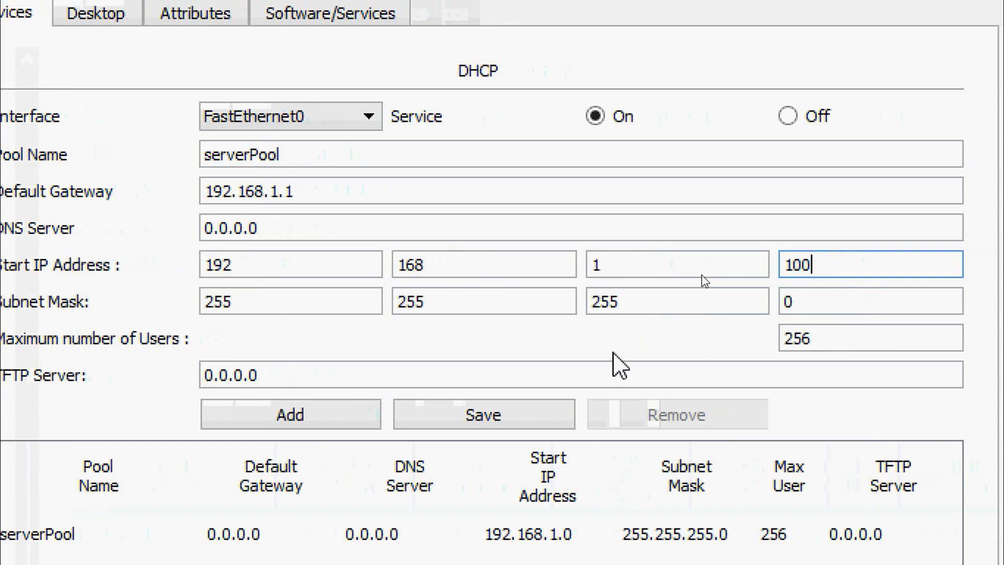
pyautogui.moveTo(829, 340); pyautogui.dragTo(769, 341)
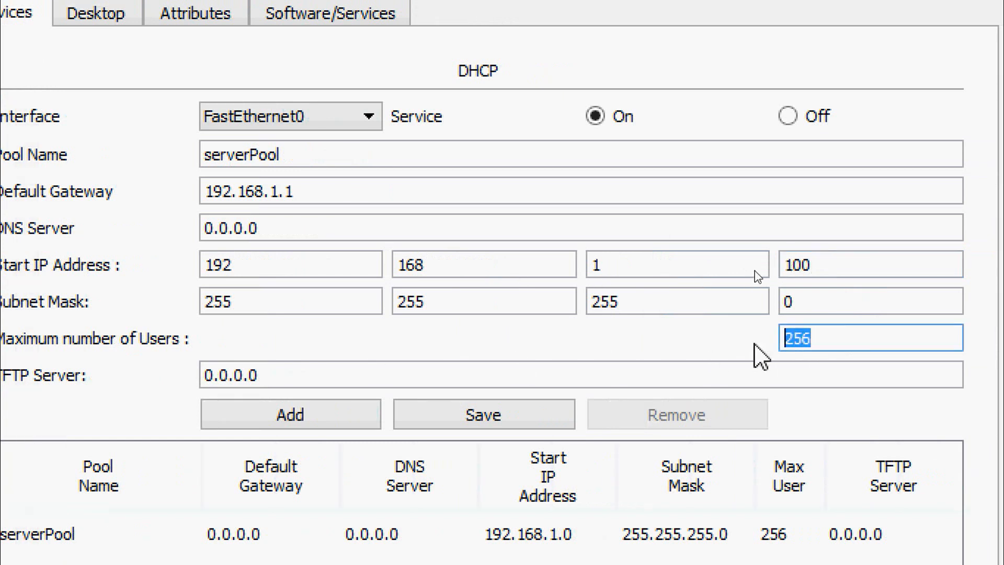
pyautogui.write('50')
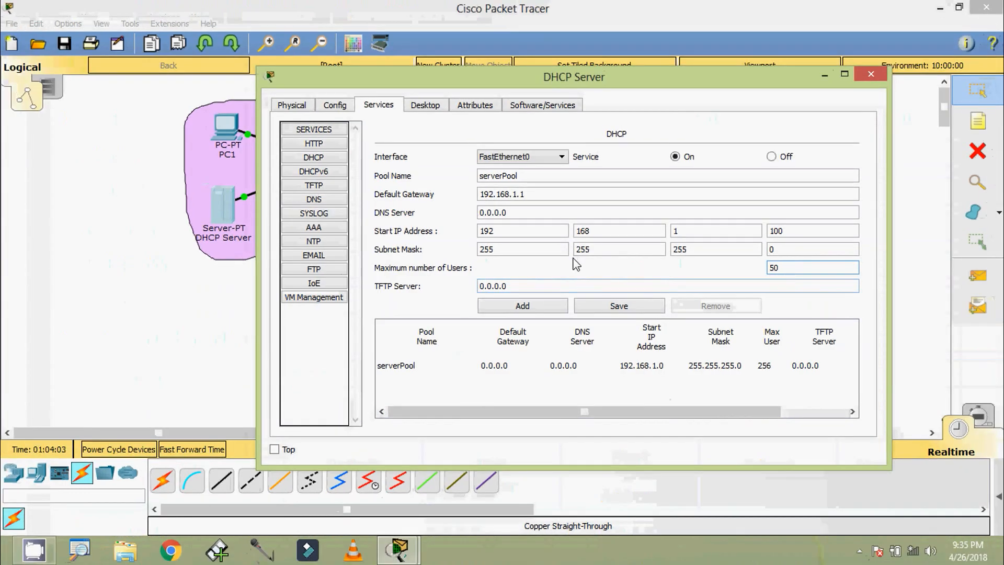
pyautogui.click(594, 308)
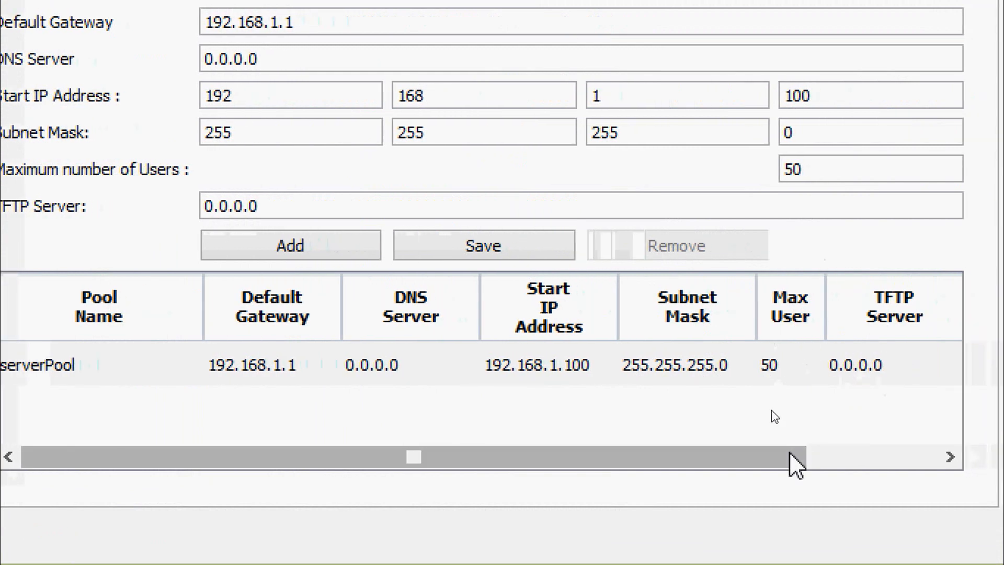
pyautogui.click(796, 464)
pyautogui.click(829, 466)
pyautogui.moveTo(888, 469); pyautogui.dragTo(567, 416)
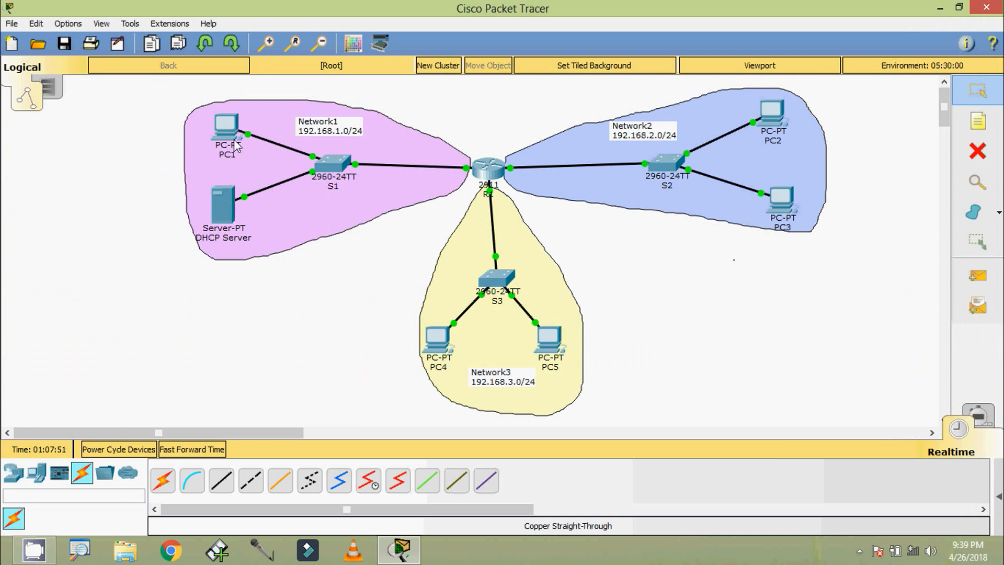
# Switch PC1's IPv4 configuration from Static to DHCP, let it obtain an address, and close PC1's window
pyautogui.click(227, 126)
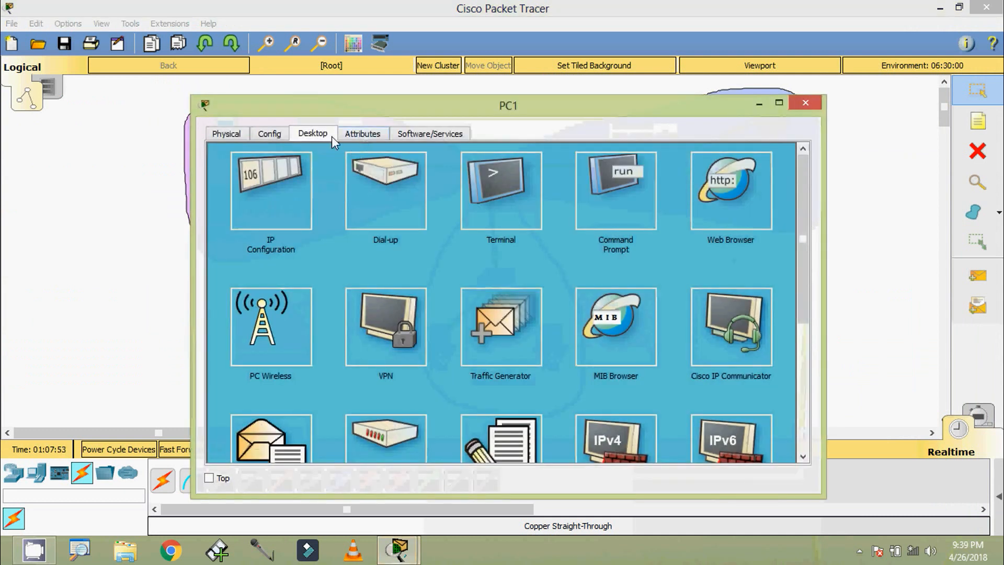
pyautogui.click(278, 198)
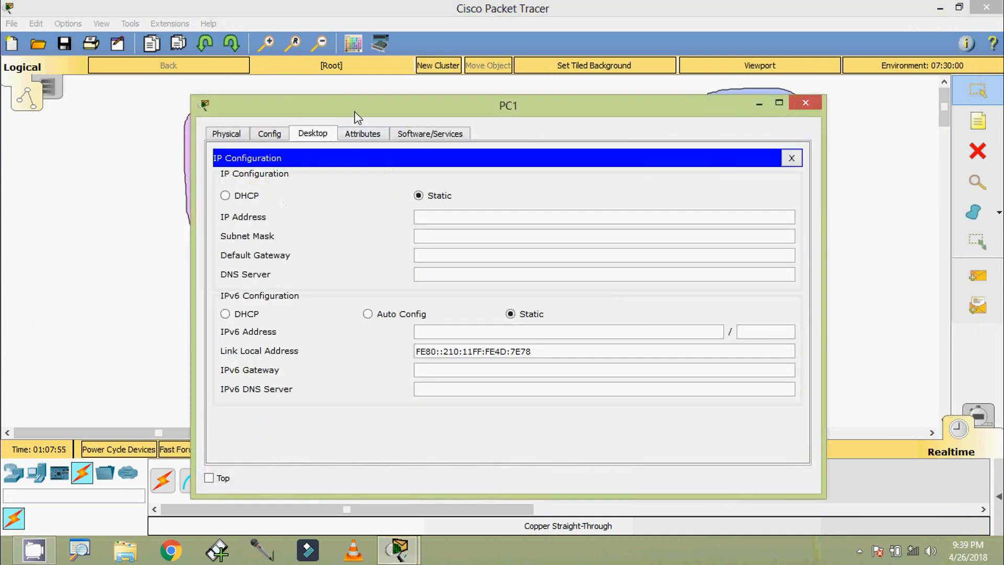
pyautogui.moveTo(352, 116); pyautogui.dragTo(366, 93)
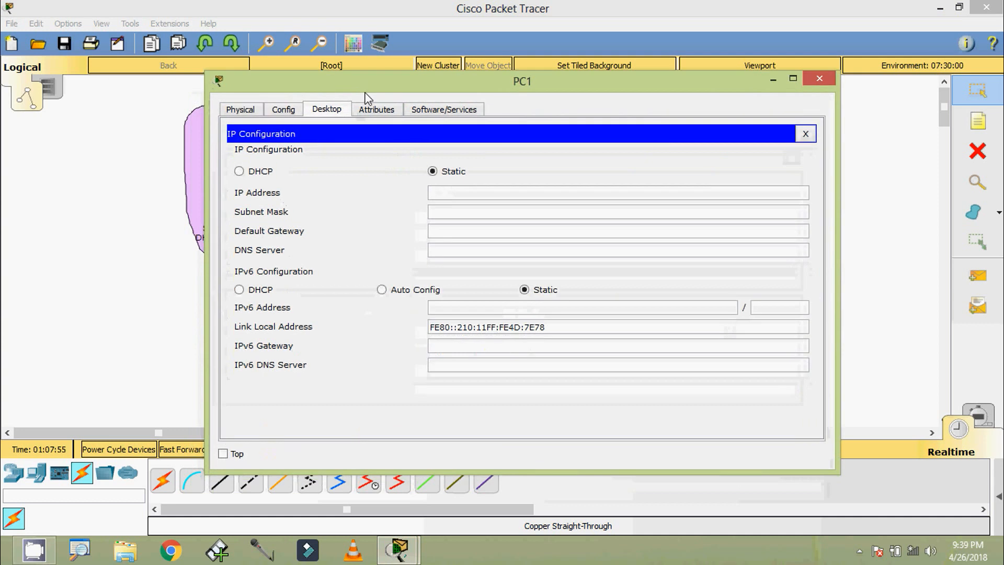
pyautogui.click(239, 171)
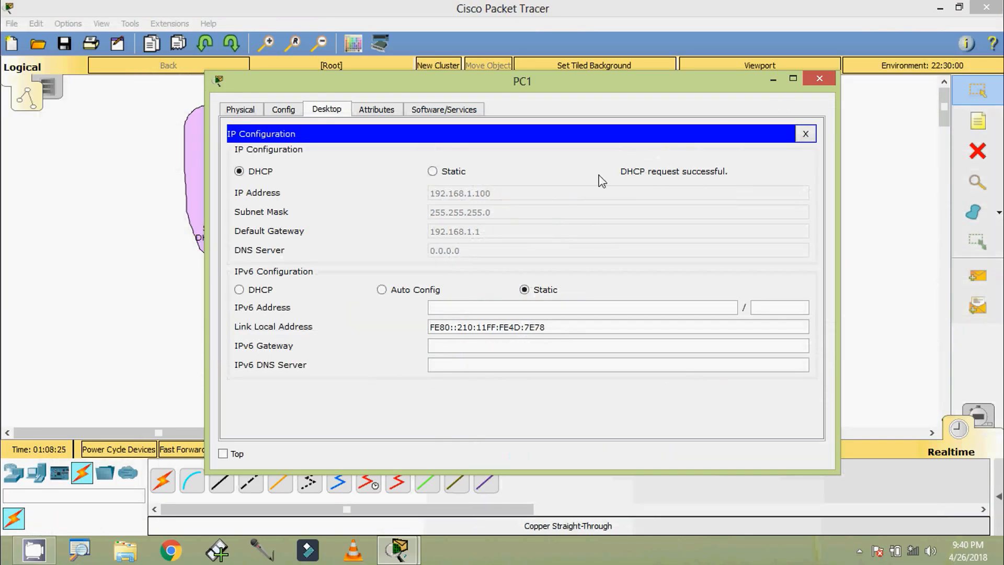
pyautogui.click(819, 78)
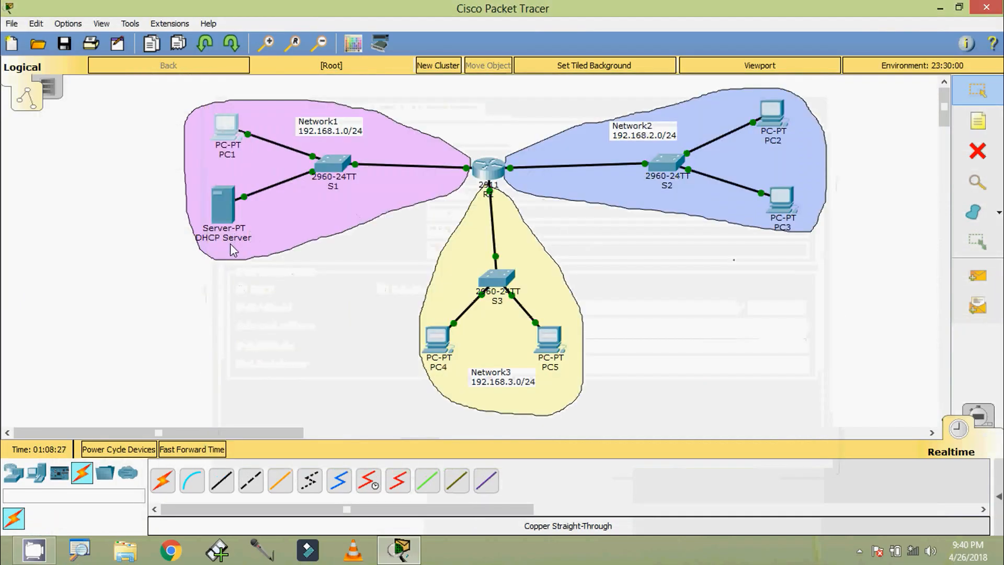
# Ping the DHCP Server at 192.168.1.254 from PC1's Command Prompt
pyautogui.click(226, 129)
pyautogui.click(535, 205)
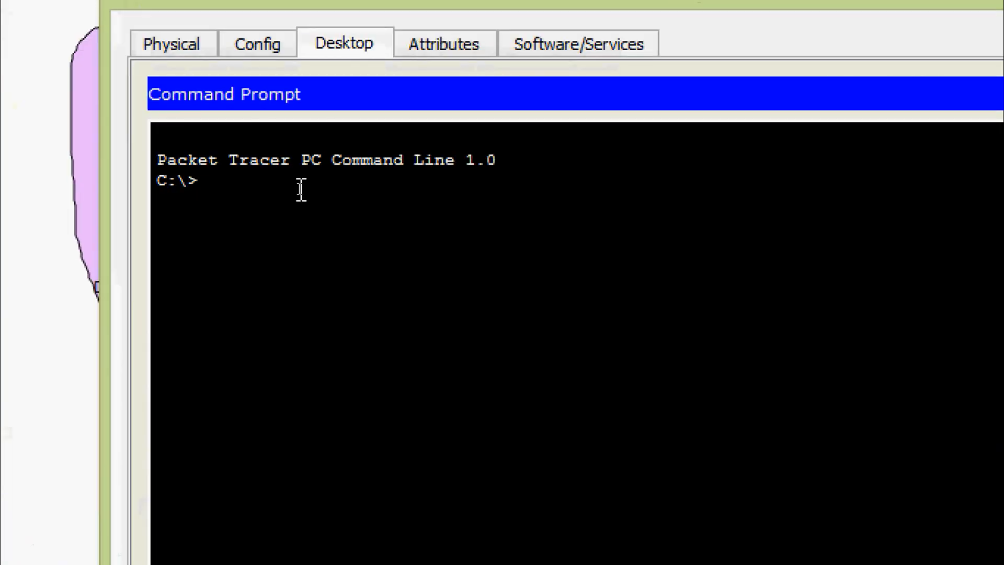
pyautogui.write('ping ')
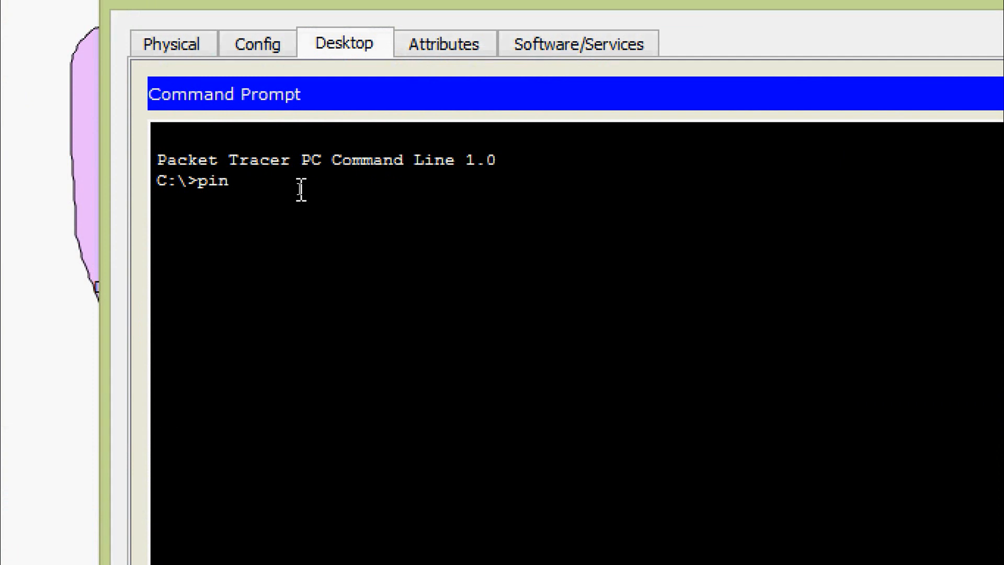
pyautogui.write('192.168.1.254')
pyautogui.press('Return')
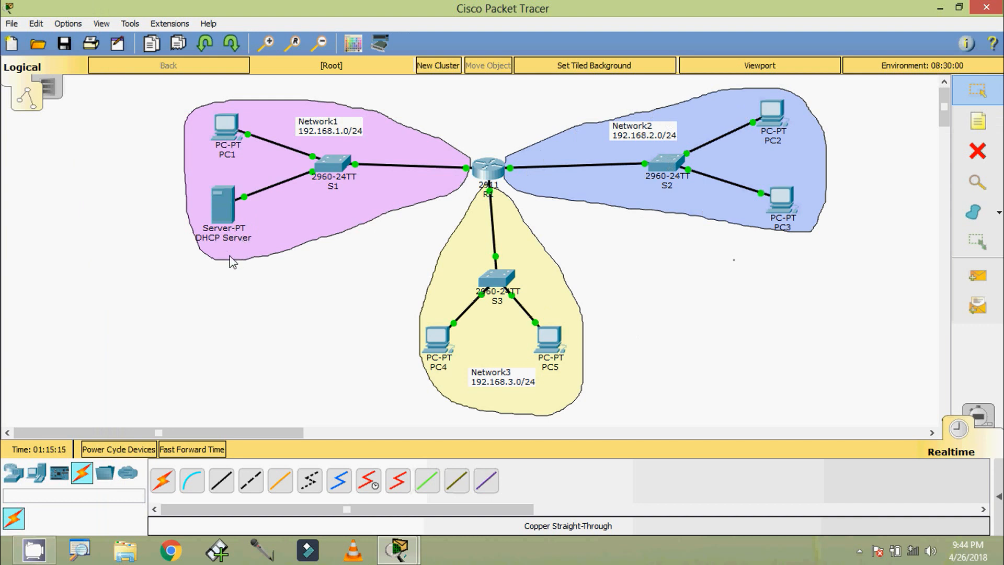
# Open the DHCP service settings on the DHCP Server and enter Network2 as the pool name
pyautogui.click(223, 209)
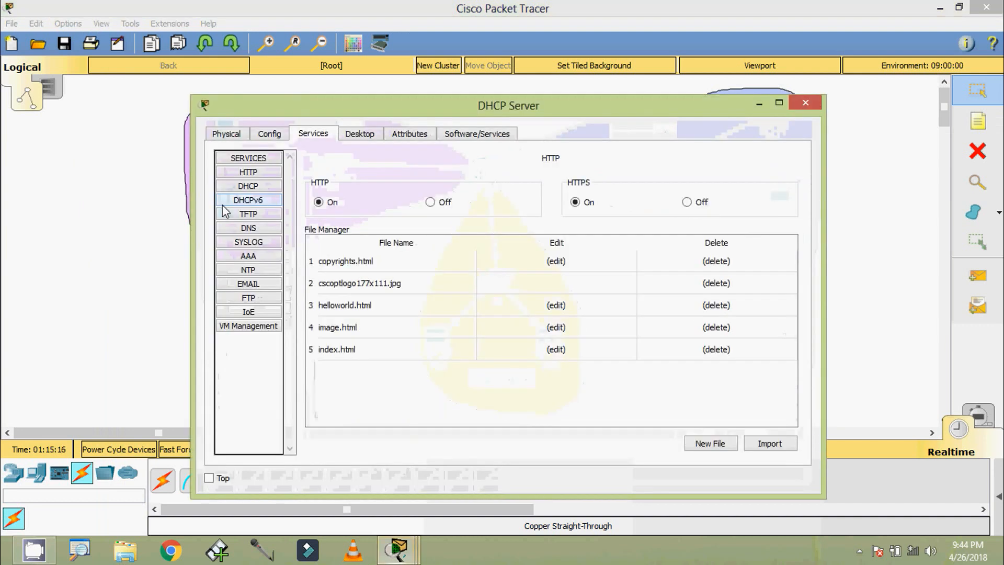
pyautogui.click(253, 189)
pyautogui.moveTo(382, 112); pyautogui.dragTo(343, 94)
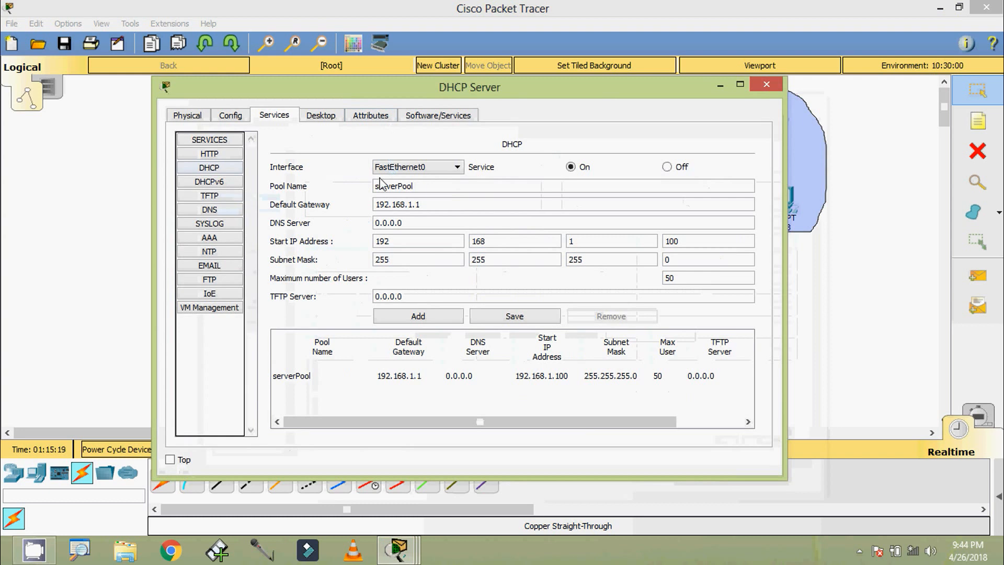
pyautogui.moveTo(426, 190); pyautogui.dragTo(352, 190)
pyautogui.moveTo(375, 97); pyautogui.dragTo(562, 196)
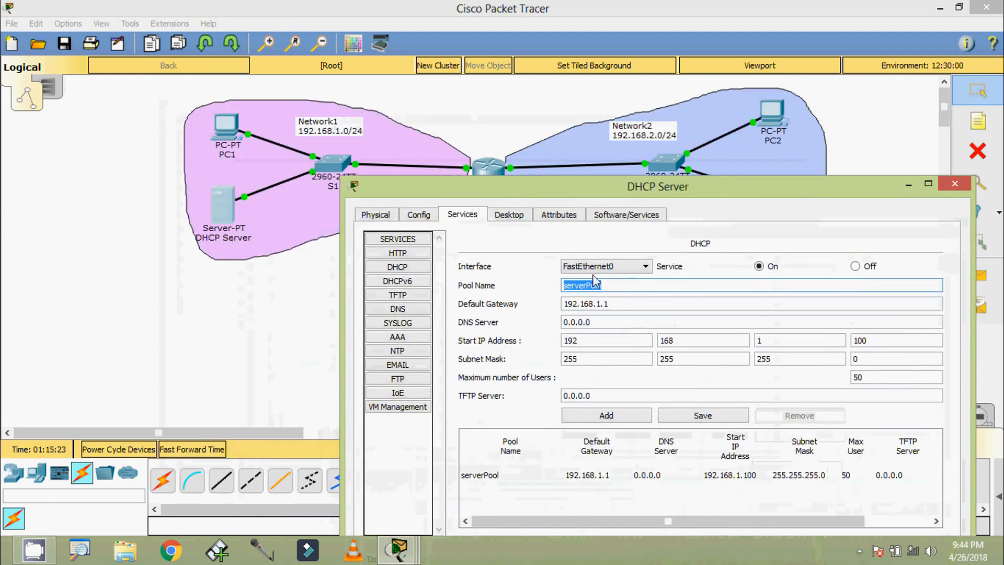
pyautogui.write('Network2')
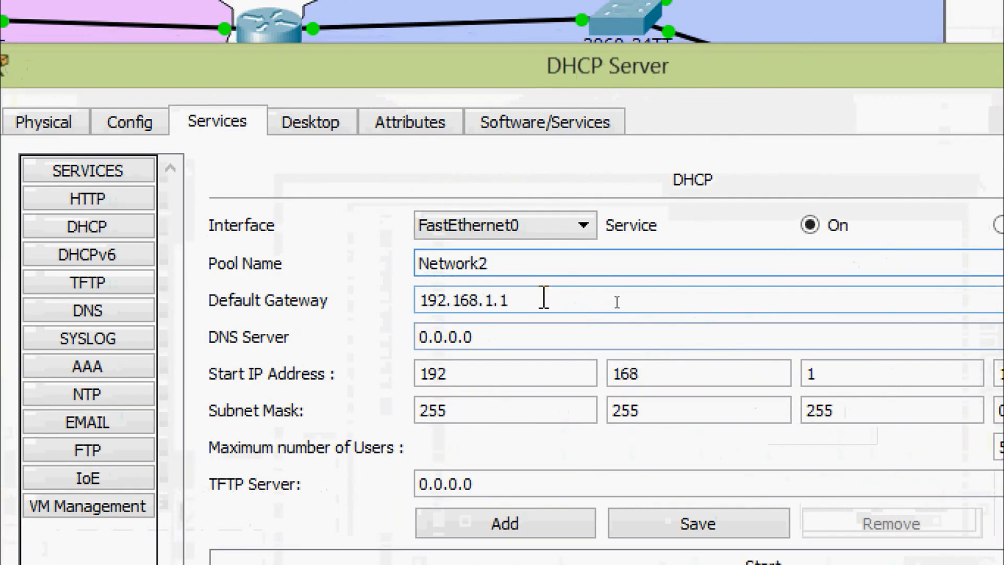
# Set the Network2 pool's default gateway to 192.168.2.1 and start IP address to 192.168.2.100, and add the pool
pyautogui.click(599, 303)
pyautogui.click(491, 302)
pyautogui.press('BackSpace')
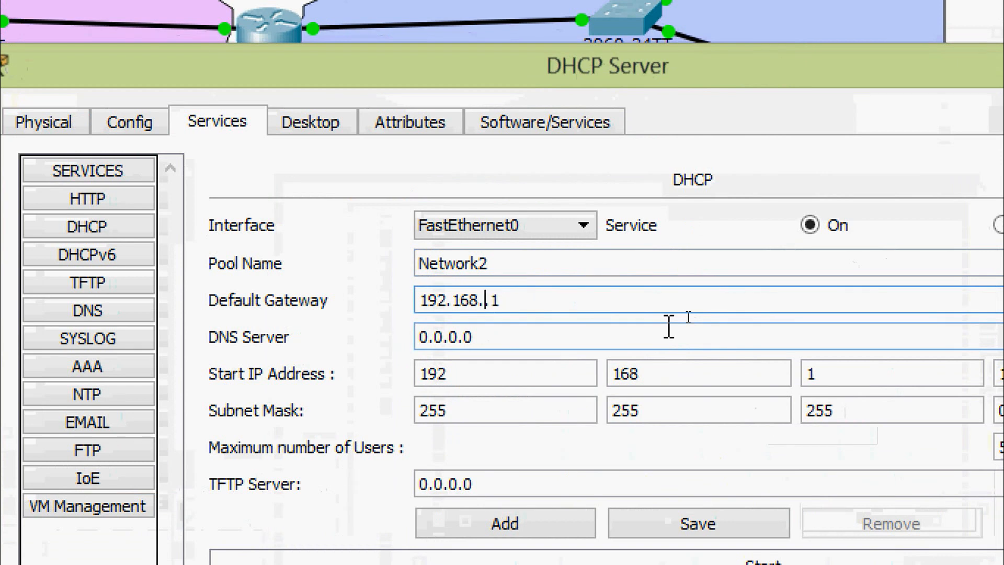
pyautogui.write('2')
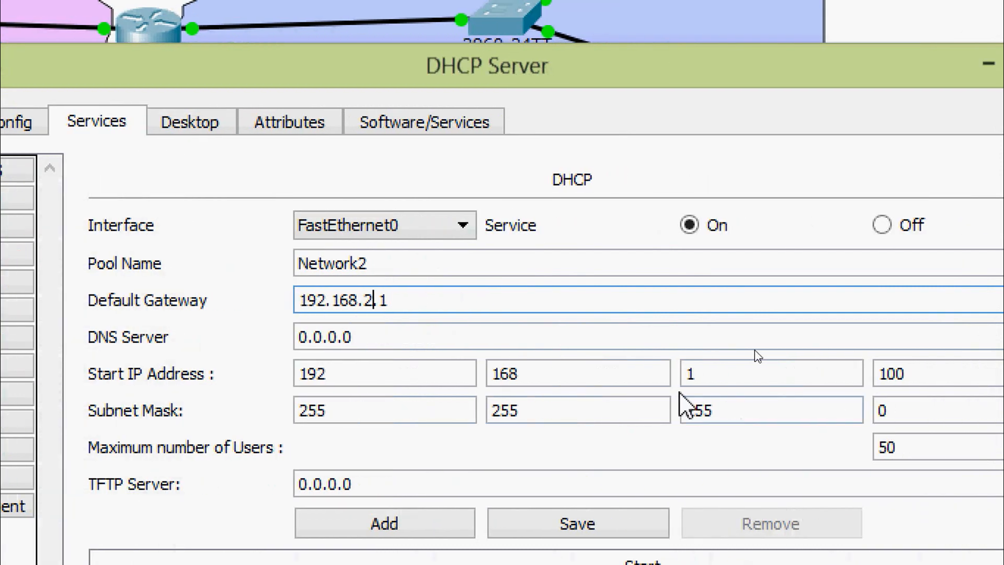
pyautogui.doubleClick(813, 373)
pyautogui.write('2')
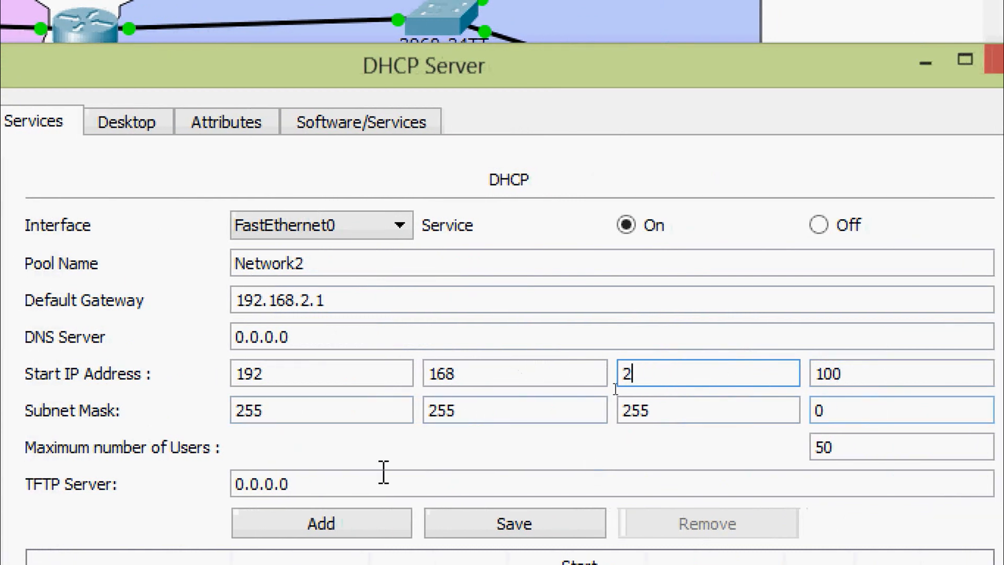
pyautogui.doubleClick(853, 455)
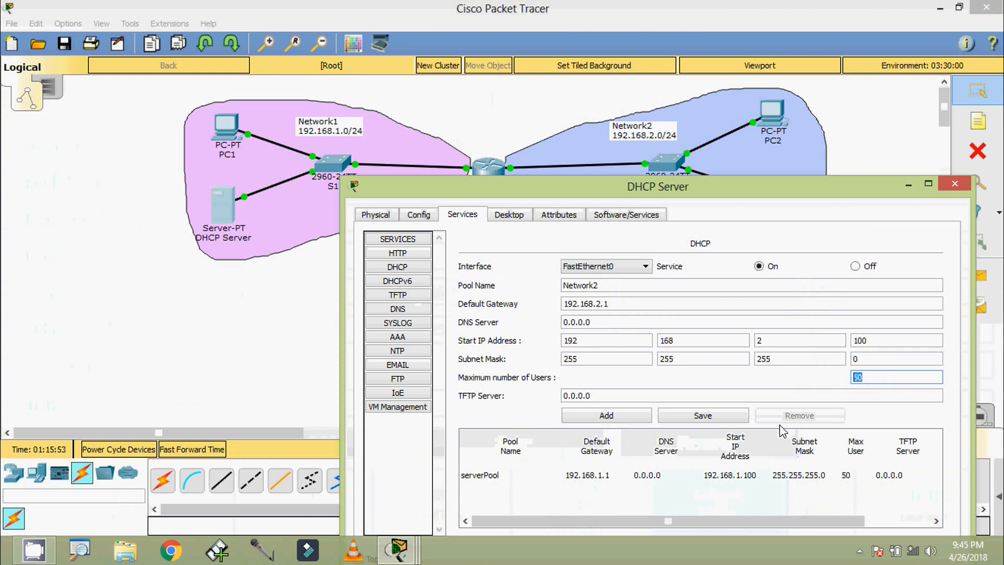
pyautogui.click(618, 416)
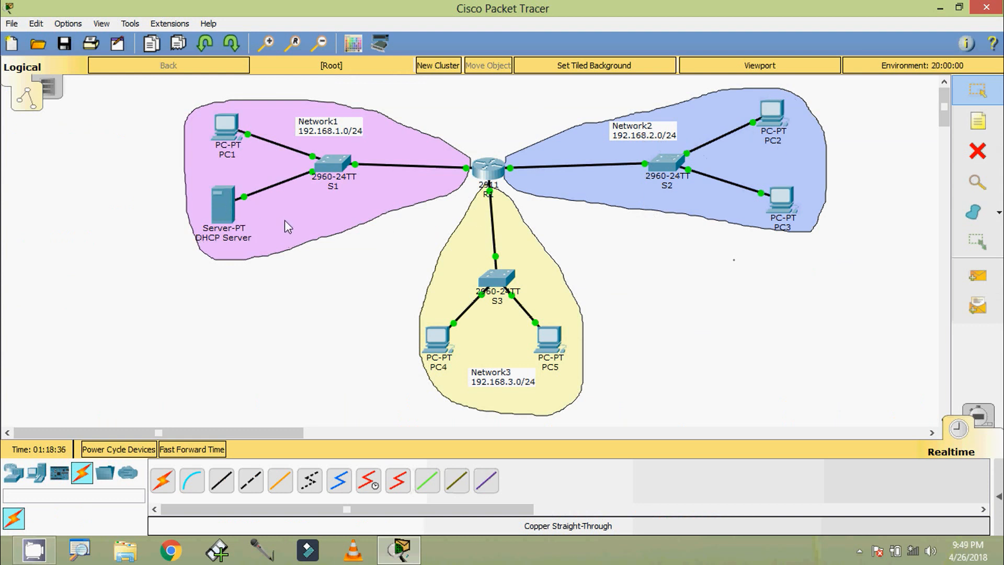
# Try to obtain PC2's IPv4 settings through DHCP
pyautogui.click(776, 109)
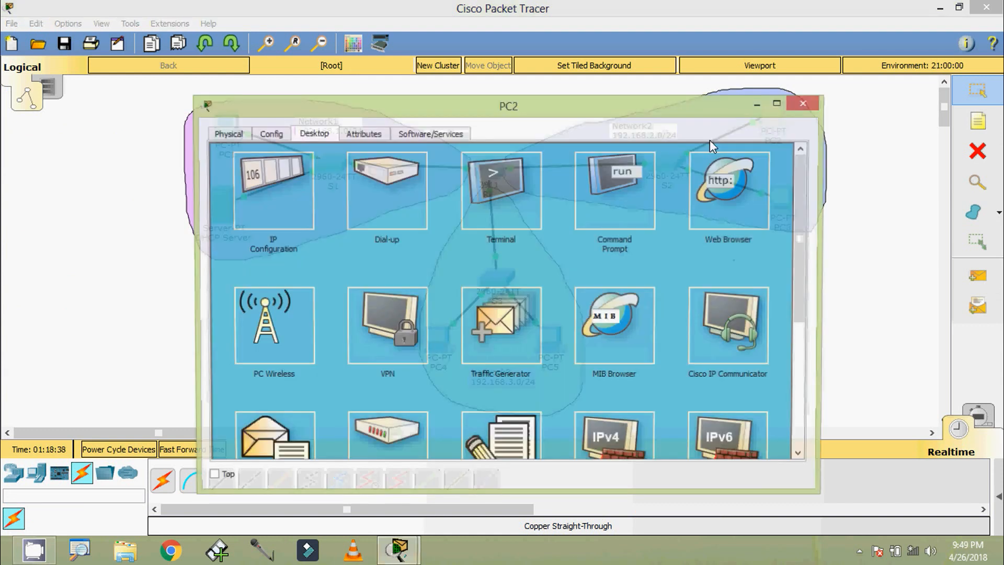
pyautogui.click(285, 197)
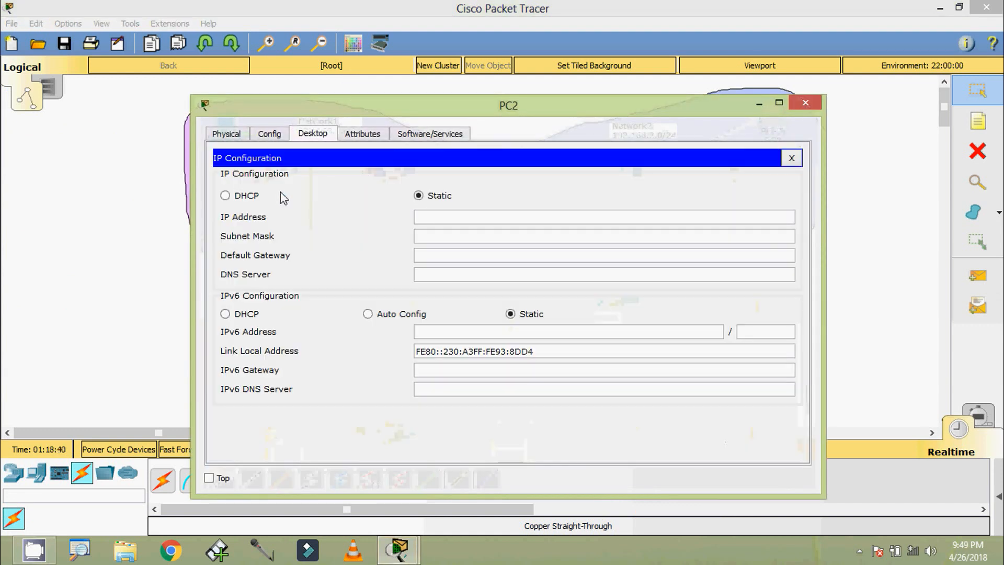
pyautogui.click(226, 195)
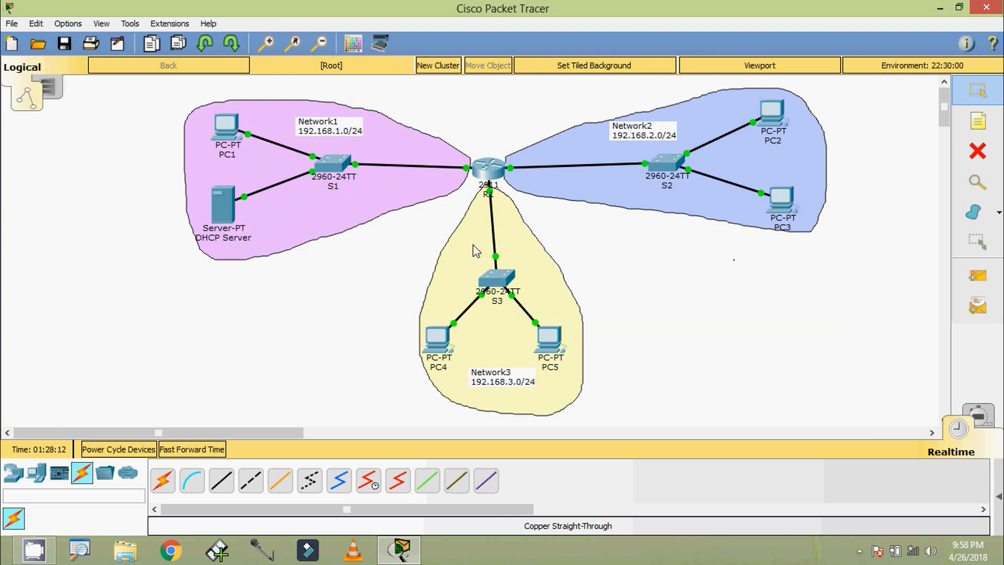
# Enter Simulation mode, limit the visible events to DHCP only, and close the Simulation Panel
pyautogui.click(983, 418)
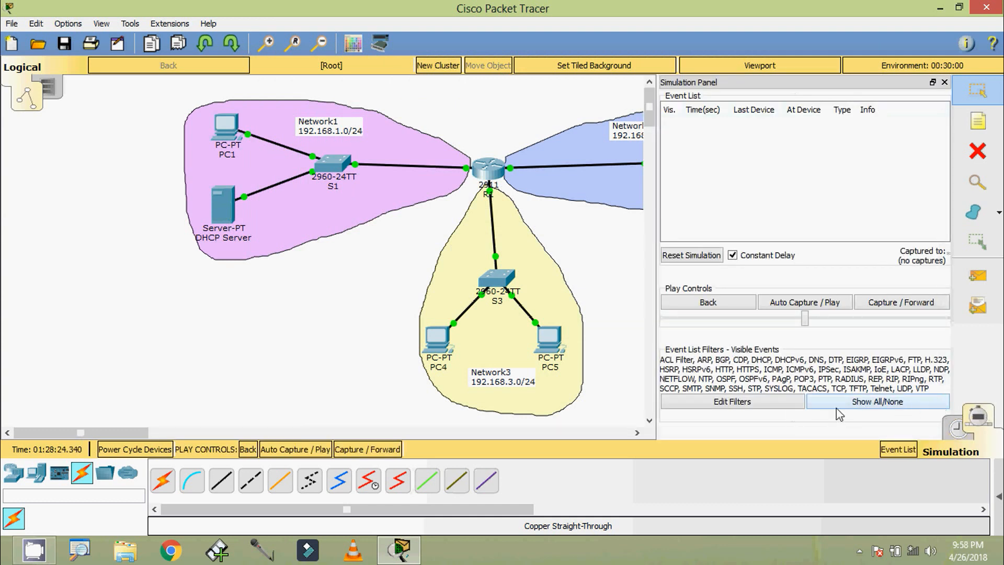
pyautogui.click(852, 405)
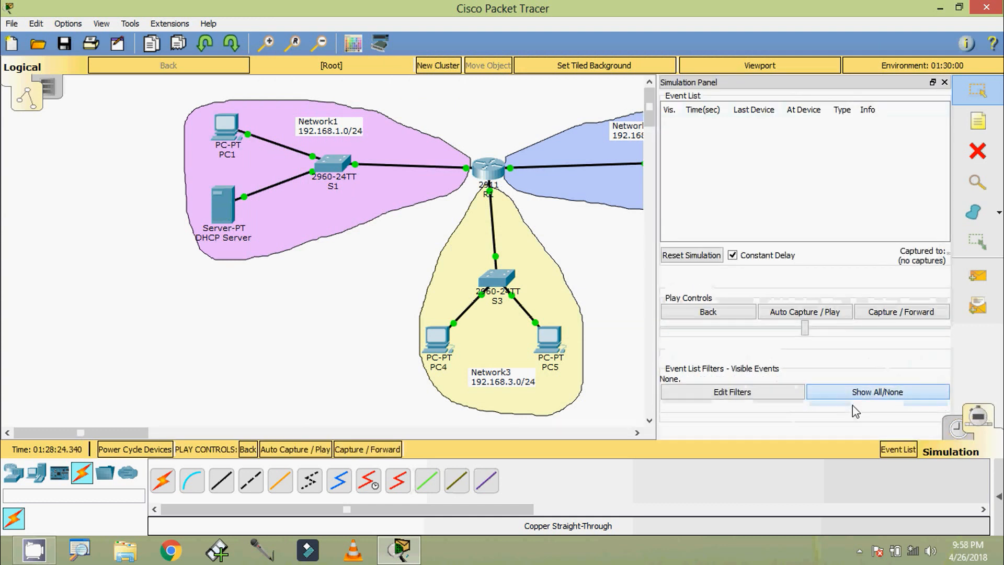
pyautogui.click(765, 393)
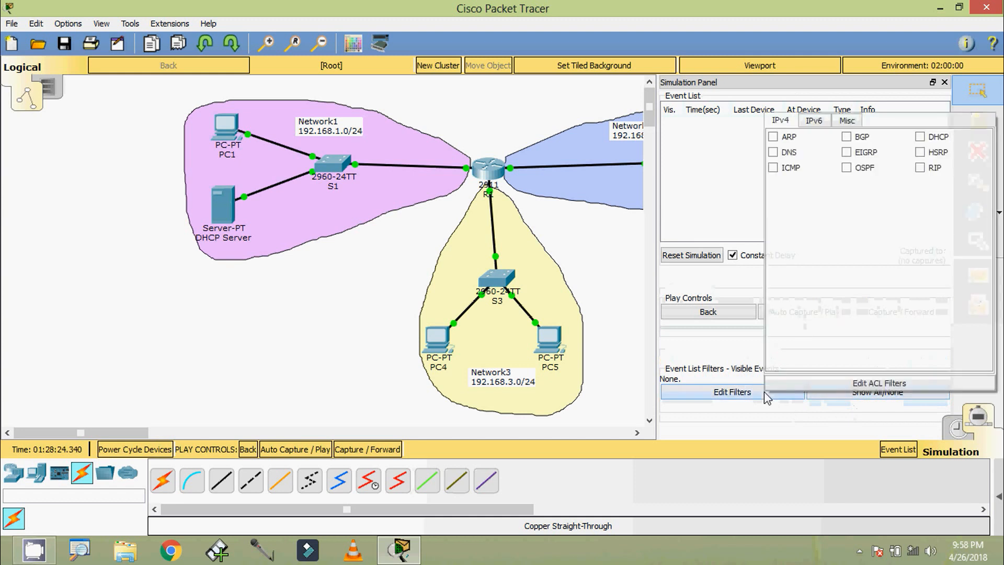
pyautogui.click(919, 137)
pyautogui.click(615, 234)
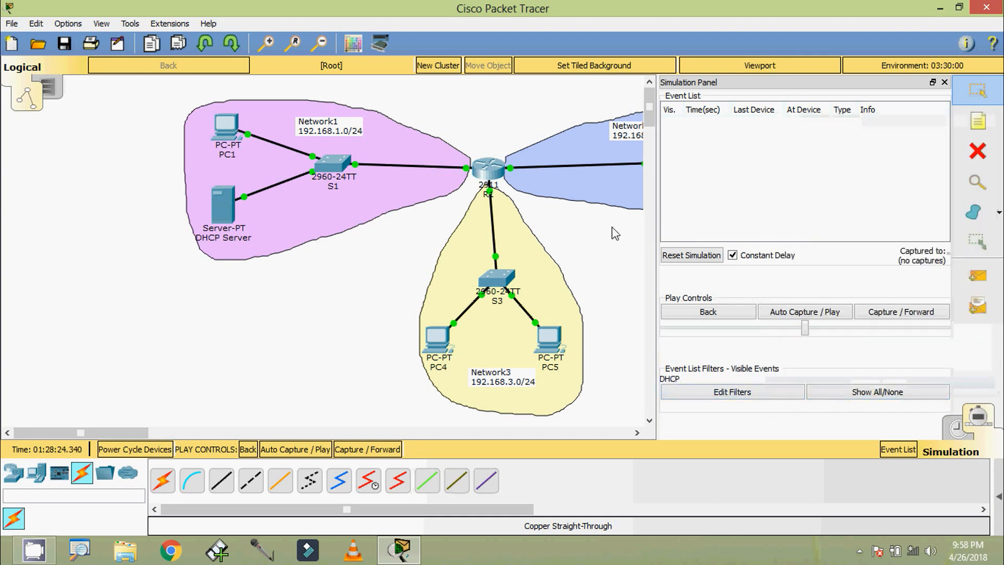
pyautogui.click(944, 82)
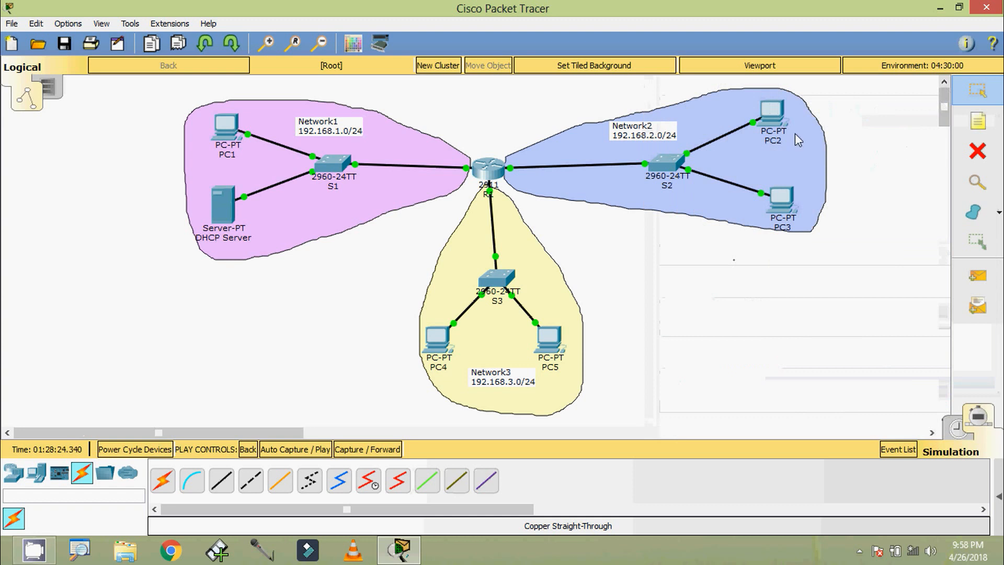
# Set PC2's IPv4 configuration to DHCP to send a simulated address request, and minimize PC2's window
pyautogui.click(771, 116)
pyautogui.click(275, 197)
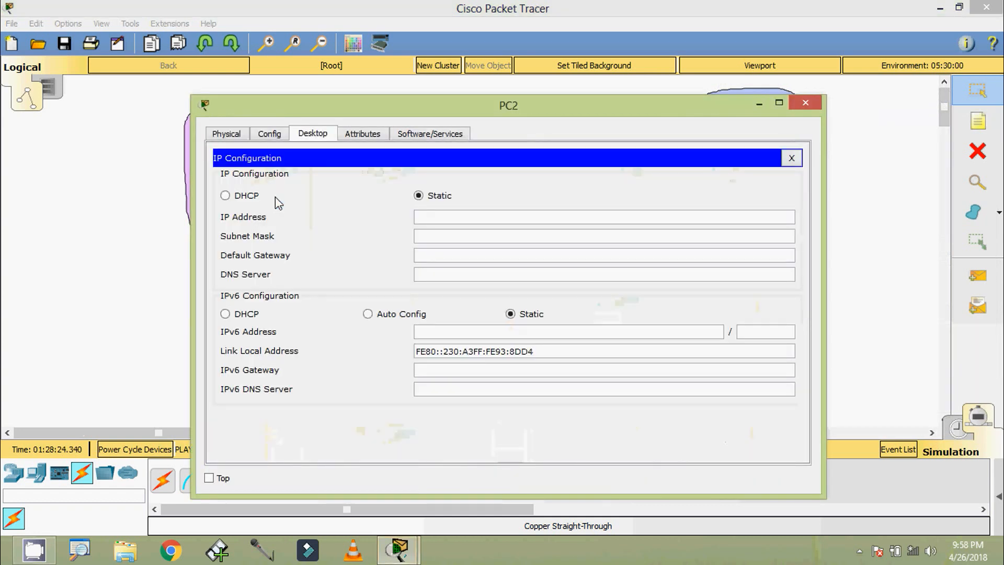
pyautogui.click(244, 197)
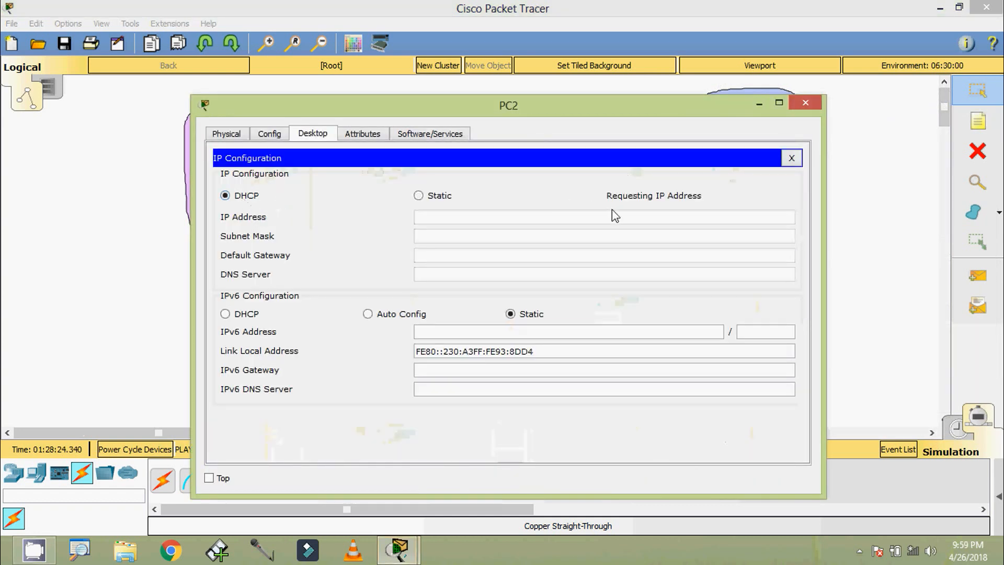
pyautogui.click(758, 105)
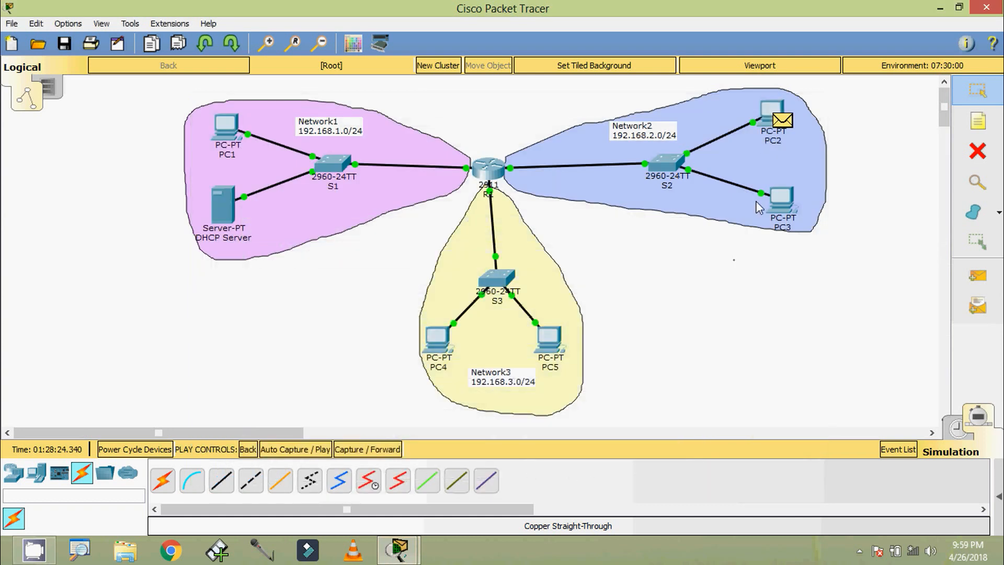
# Inspect the OSI layer details of the DHCP packet at PC2 and close the PDU information
pyautogui.moveTo(784, 128)
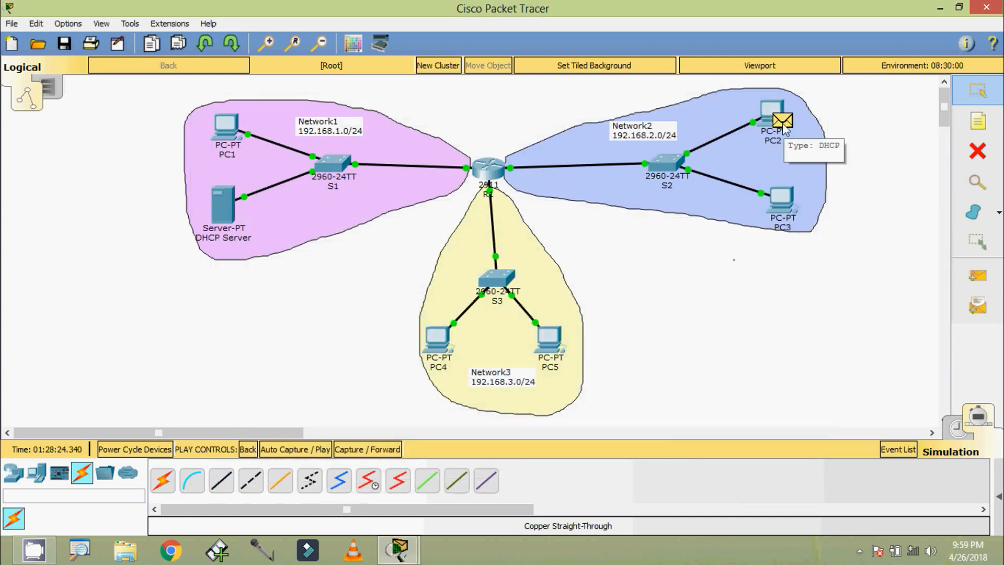
pyautogui.click(782, 126)
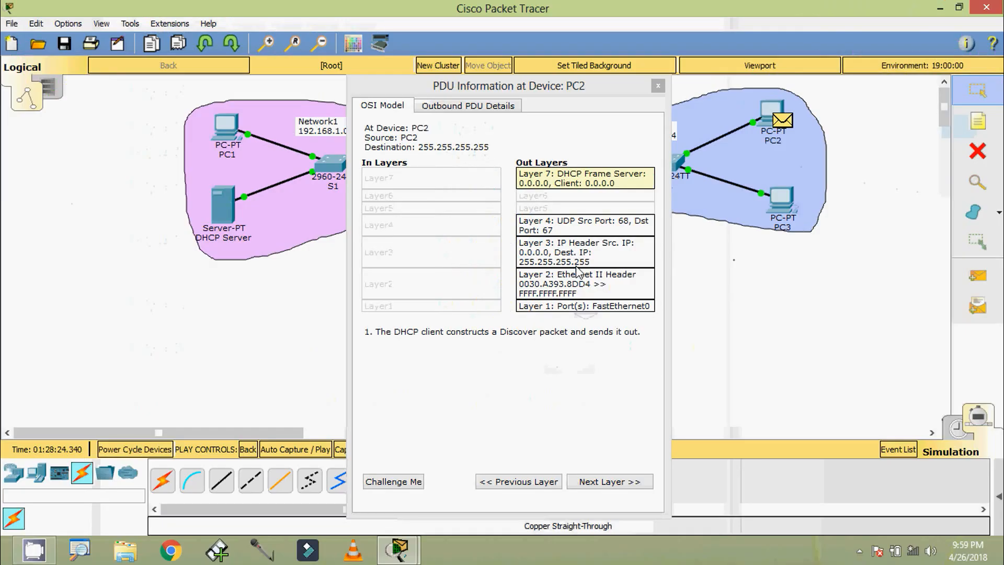
pyautogui.press('Escape')
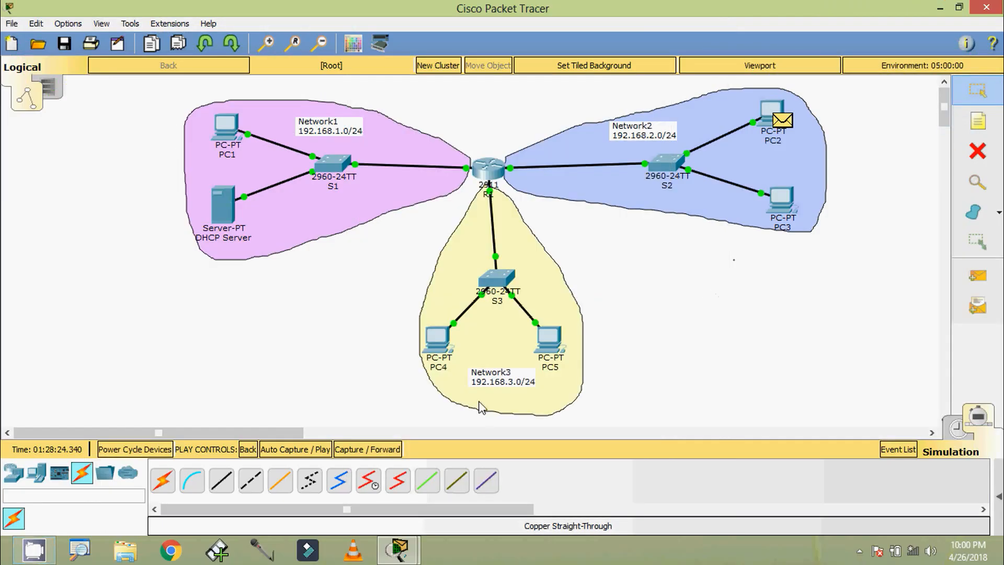
# Advance the simulation by two events and examine the DHCP packets at PC3 and R1 and R1's port facing S2
pyautogui.click(375, 449)
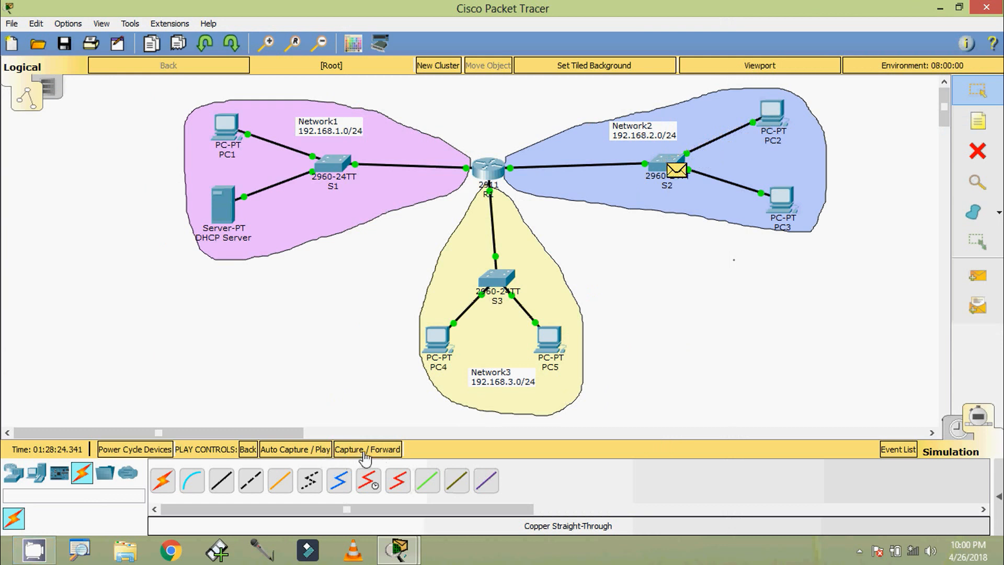
pyautogui.click(382, 453)
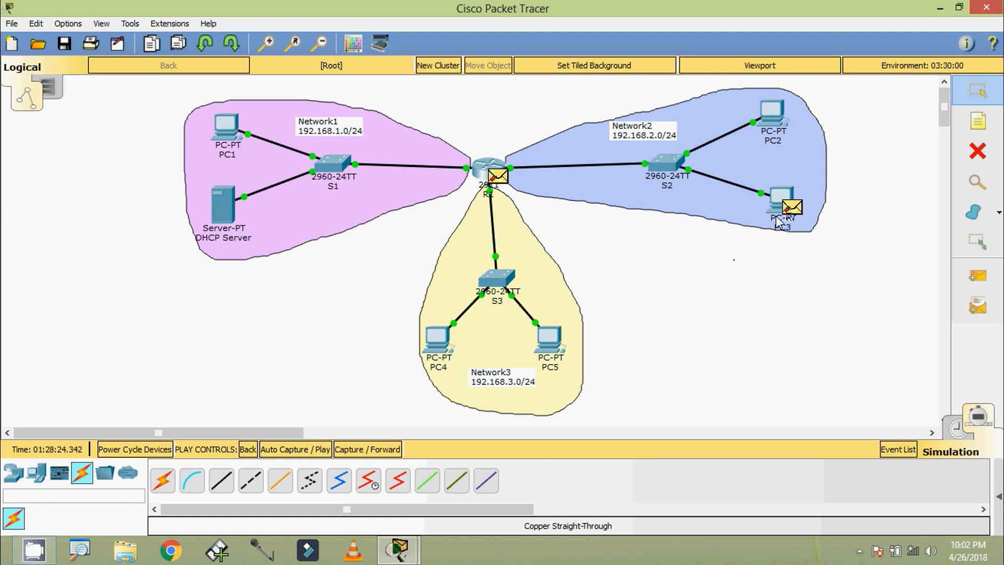
pyautogui.moveTo(775, 216)
pyautogui.moveTo(499, 182)
pyautogui.moveTo(774, 137)
pyautogui.moveTo(510, 169)
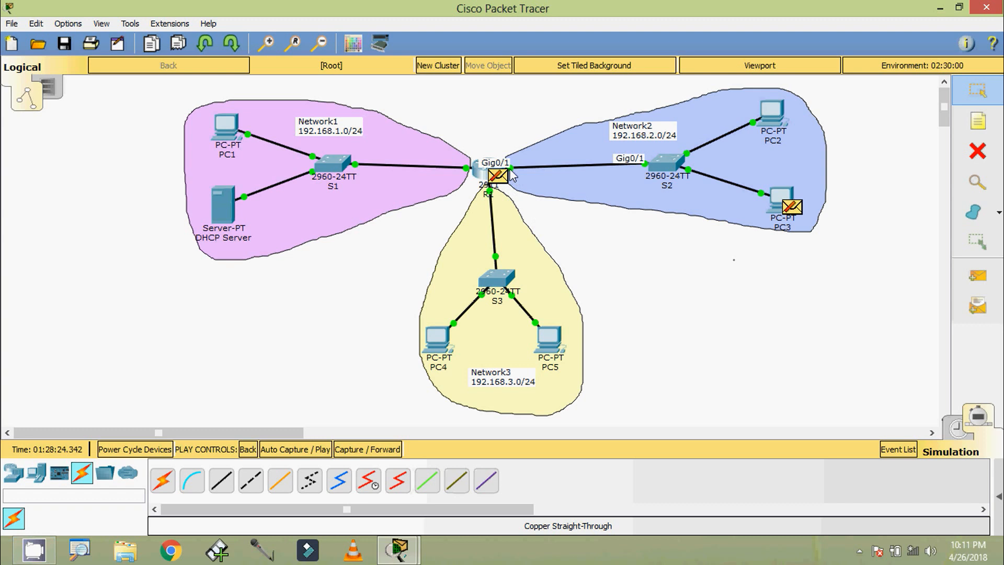
# Return to Realtime mode and open router R1's command-line interface
pyautogui.moveTo(495, 183)
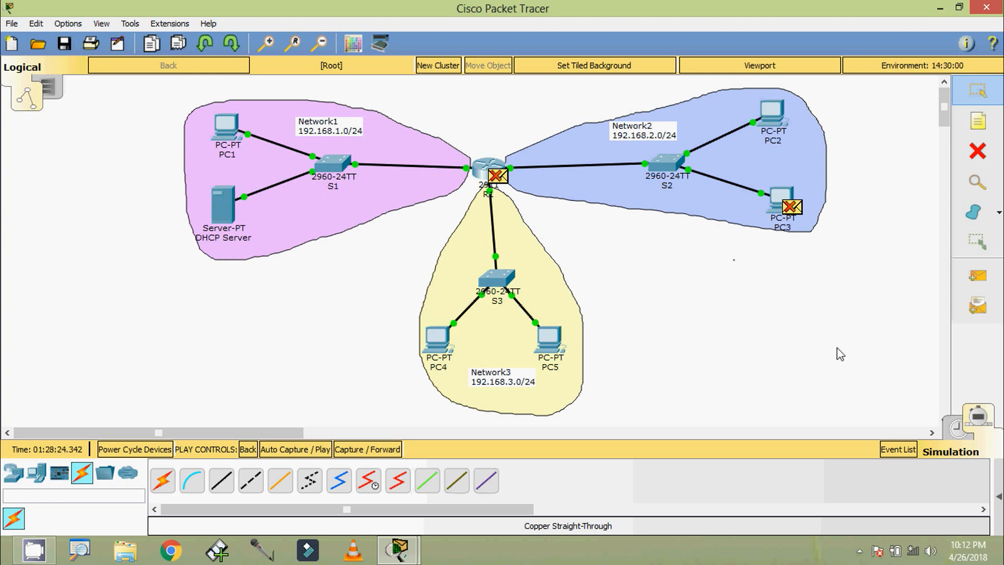
pyautogui.click(951, 433)
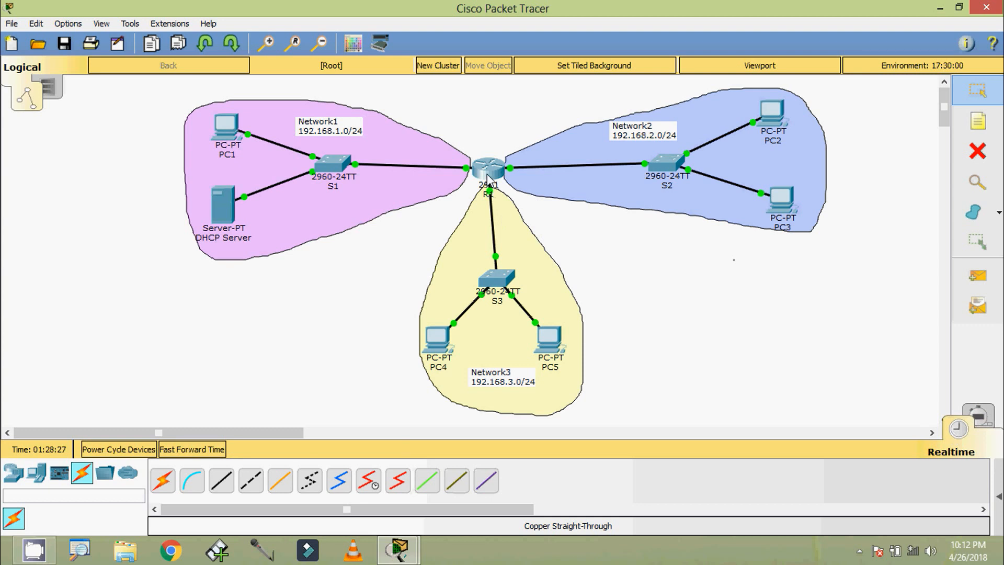
pyautogui.click(487, 174)
pyautogui.moveTo(431, 112); pyautogui.dragTo(401, 56)
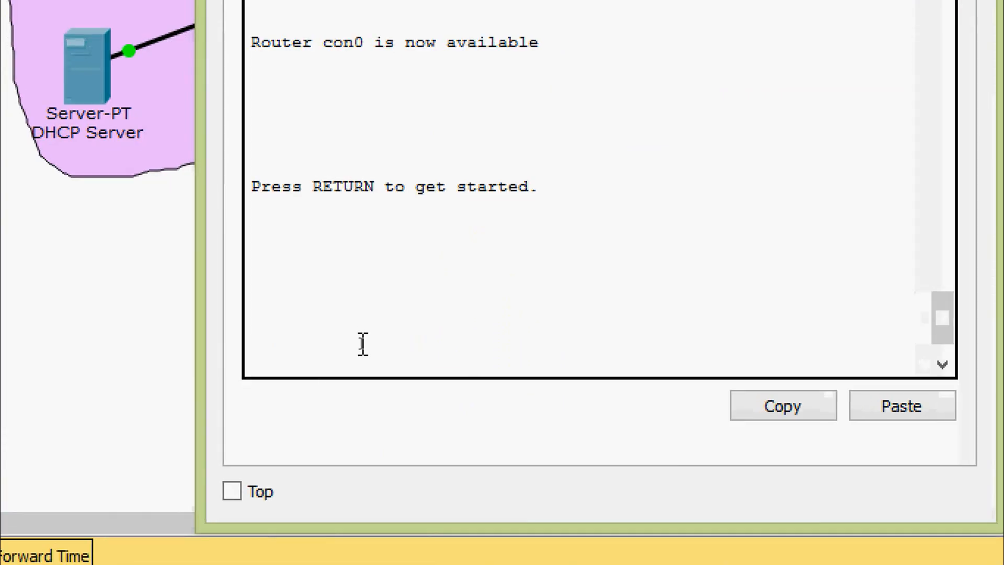
# Enter privileged EXEC mode and global configuration mode on R1
pyautogui.press('Return')
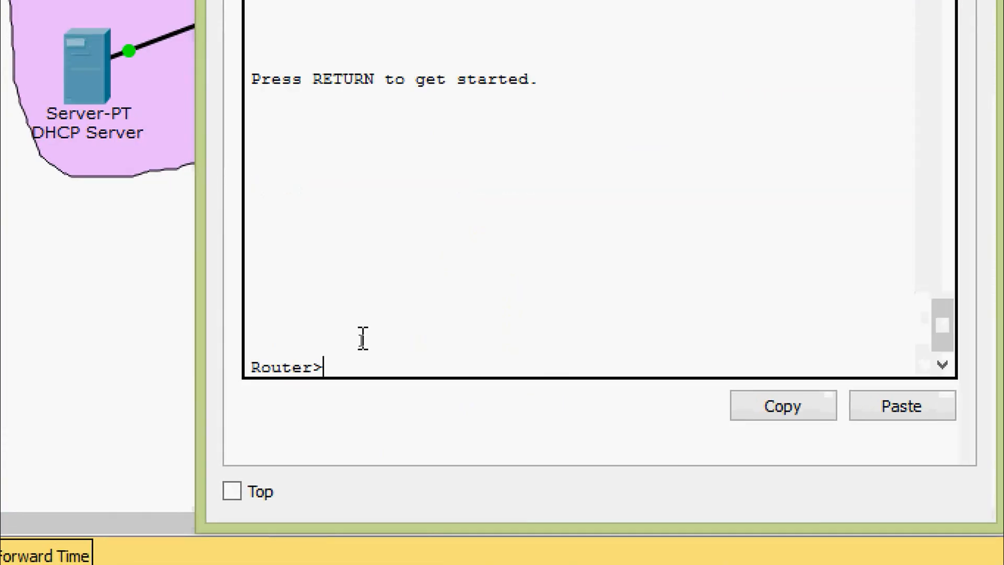
pyautogui.press('Return')
pyautogui.write('ena')
pyautogui.press('Tab')
pyautogui.press('Return')
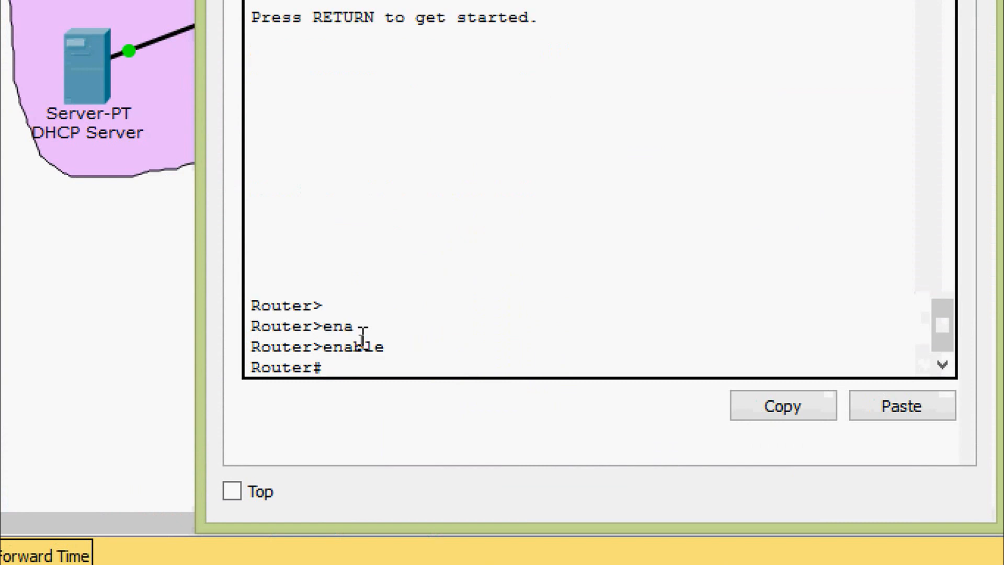
pyautogui.write('conf')
pyautogui.press('Tab')
pyautogui.write('t')
pyautogui.press('Tab')
pyautogui.press('Return')
pyautogui.press('Return')
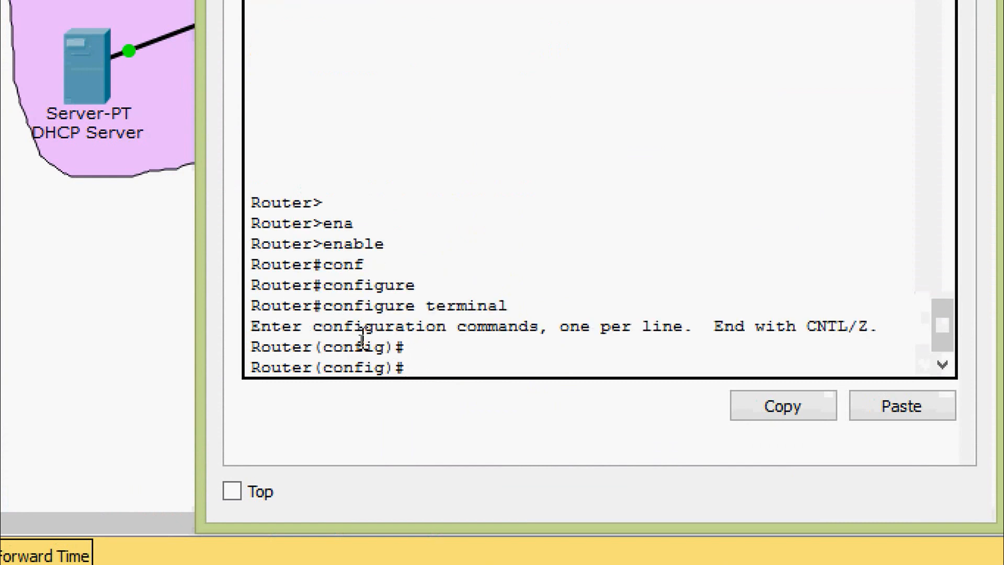
# Check R1's port facing S2 in the topology, enter configuration of interface gigabitEthernet 0/1, and begin an ip command
pyautogui.write('inter')
pyautogui.press('Tab')
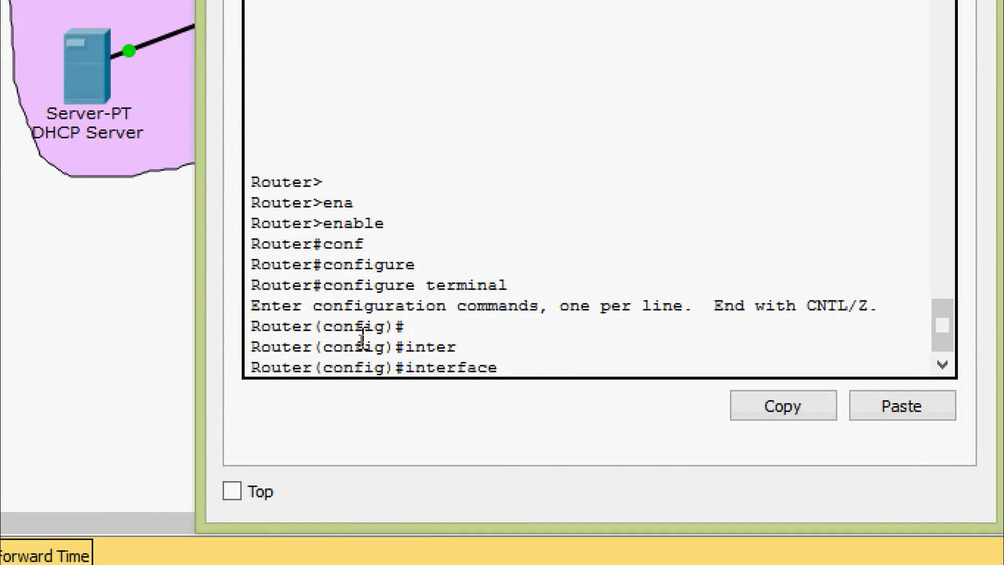
pyautogui.write('gi')
pyautogui.press('Tab')
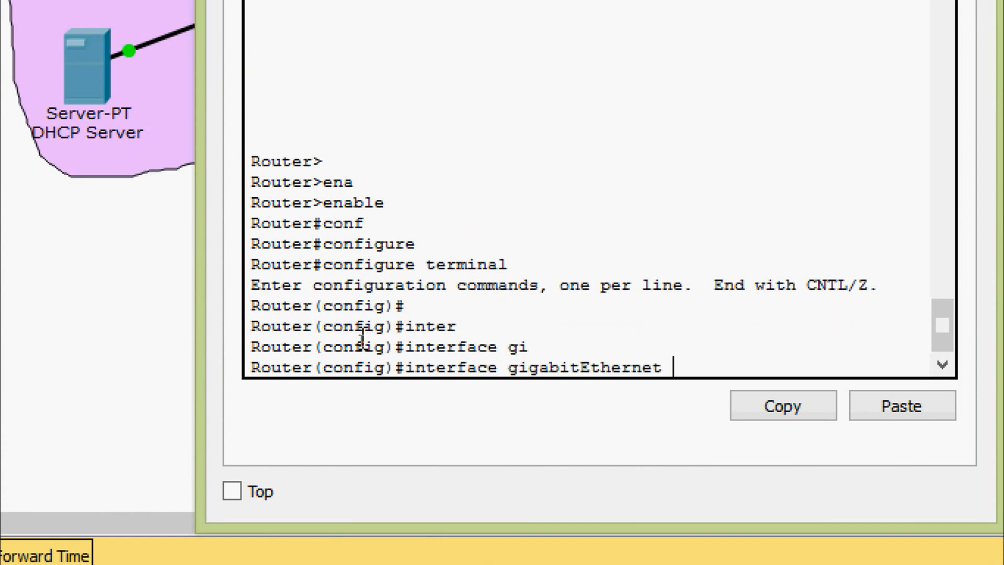
pyautogui.write('0/1')
pyautogui.press('Tab')
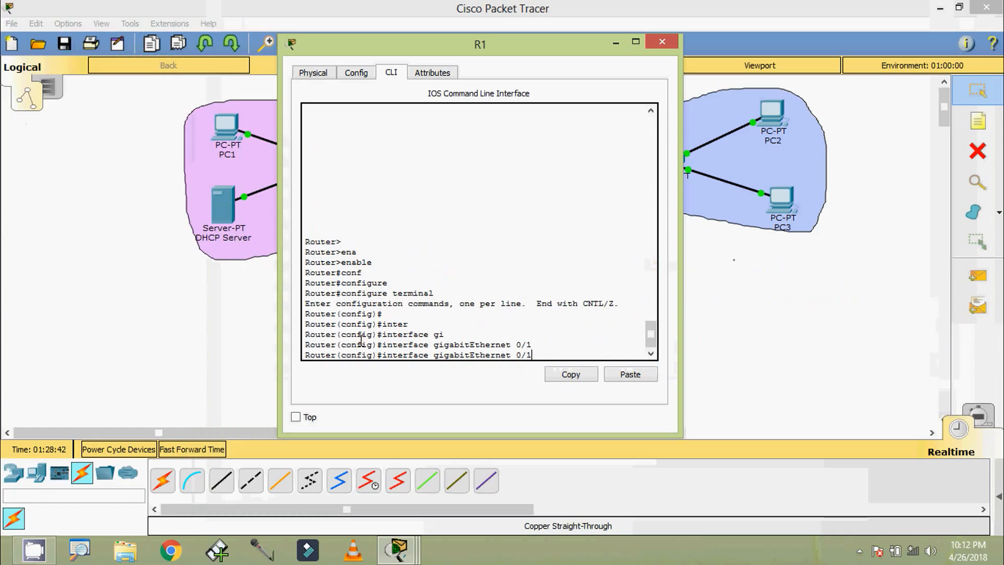
pyautogui.press('Tab')
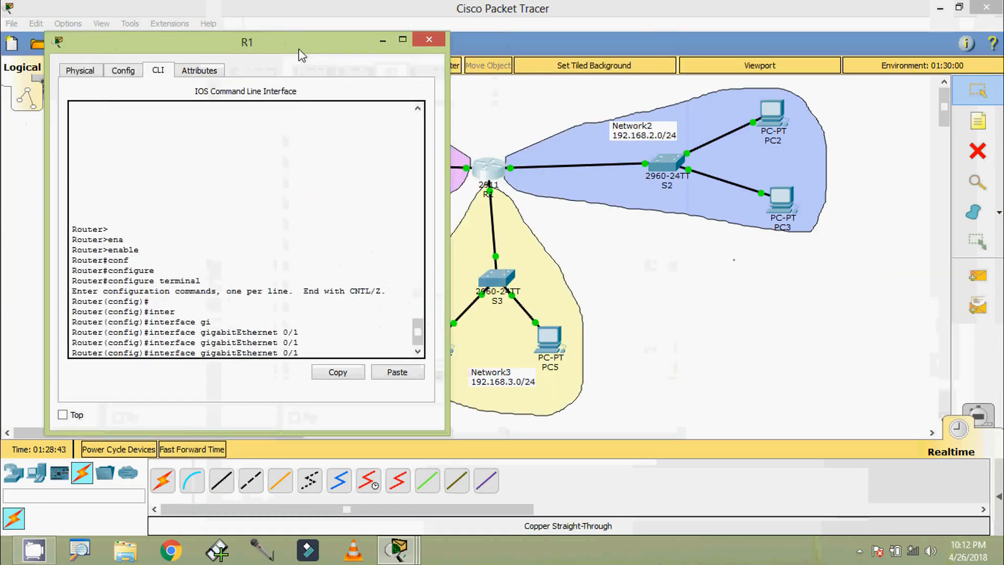
pyautogui.click(521, 195)
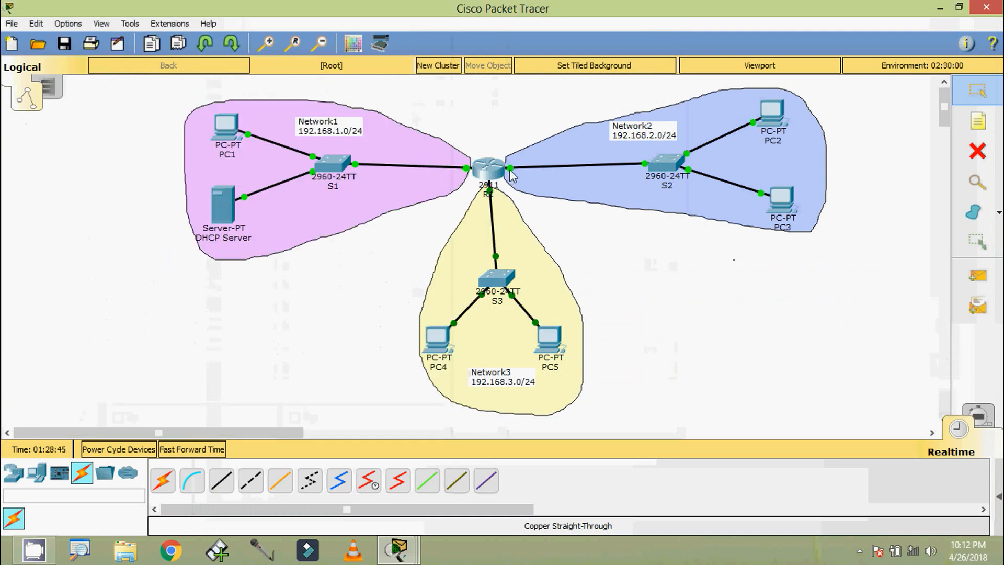
pyautogui.moveTo(508, 168)
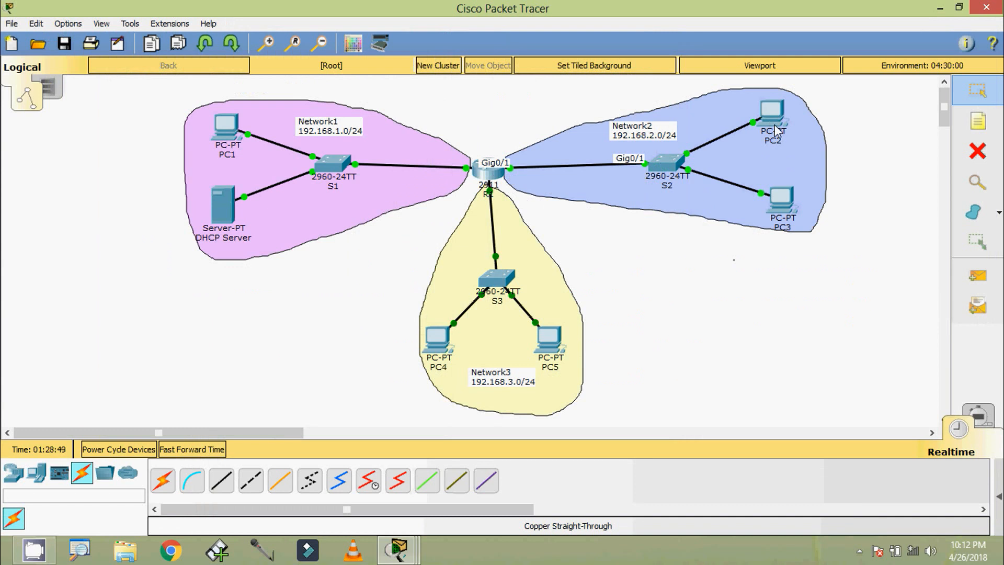
pyautogui.hotkey('alt', 'Tab')
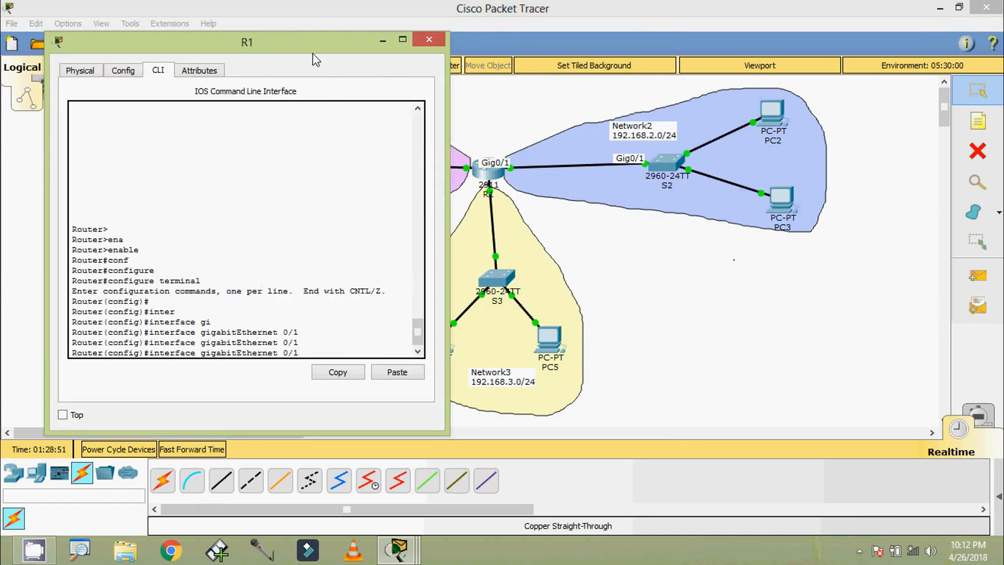
pyautogui.moveTo(314, 44); pyautogui.dragTo(633, 44)
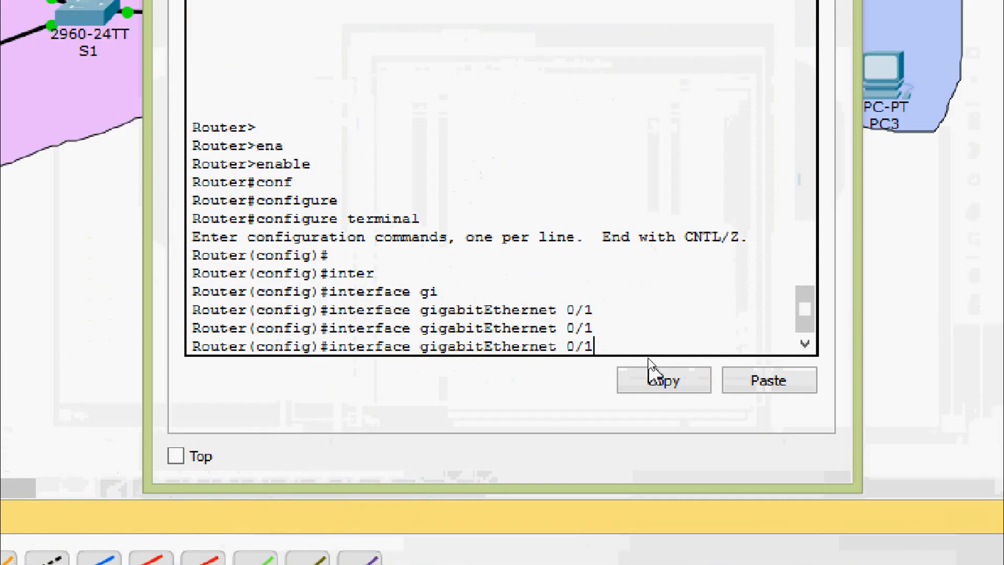
pyautogui.press('Return')
pyautogui.press('Return')
pyautogui.press('Return')
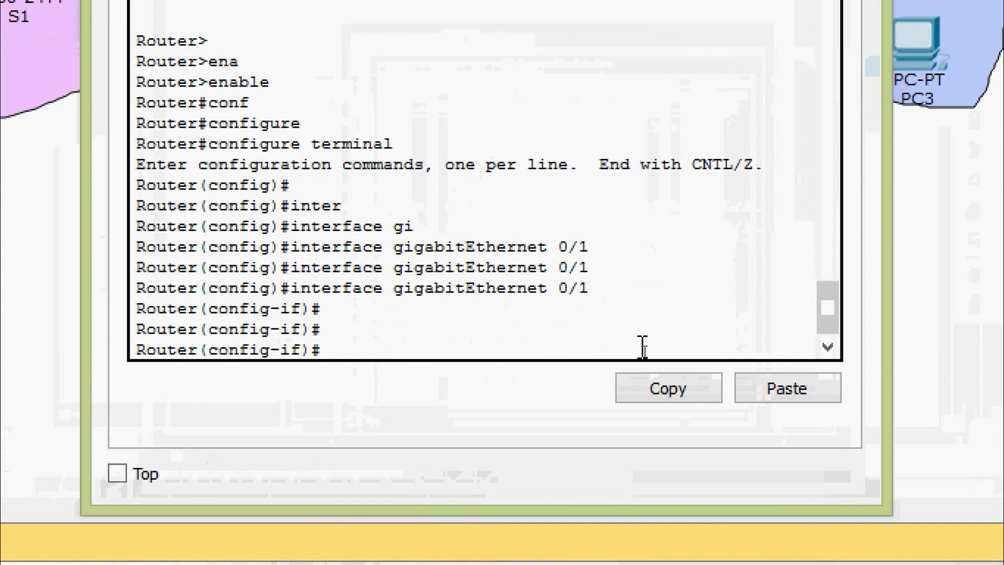
pyautogui.write('ip ')
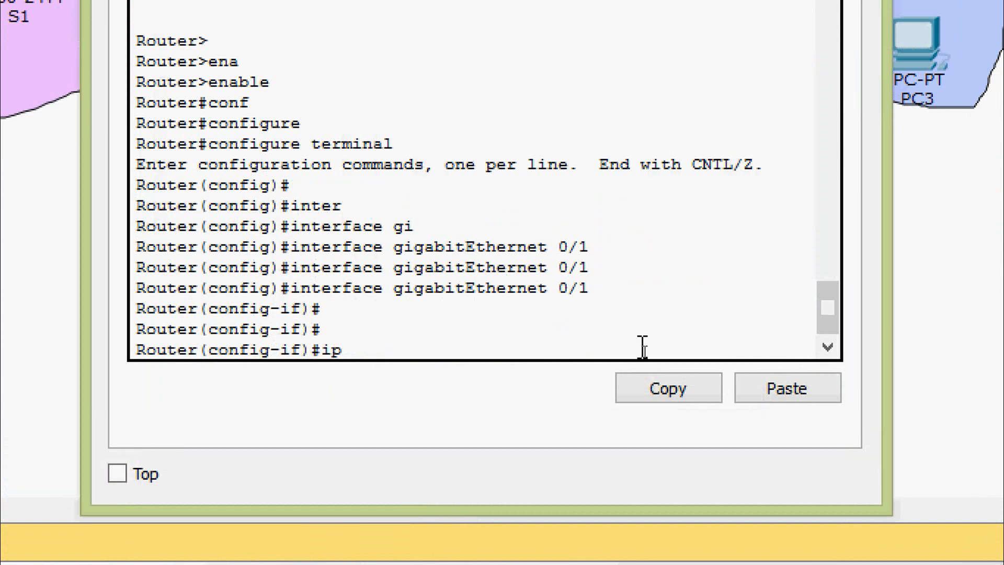
pyautogui.write('hel')
pyautogui.press('Tab')
pyautogui.write('p')
pyautogui.press('Tab')
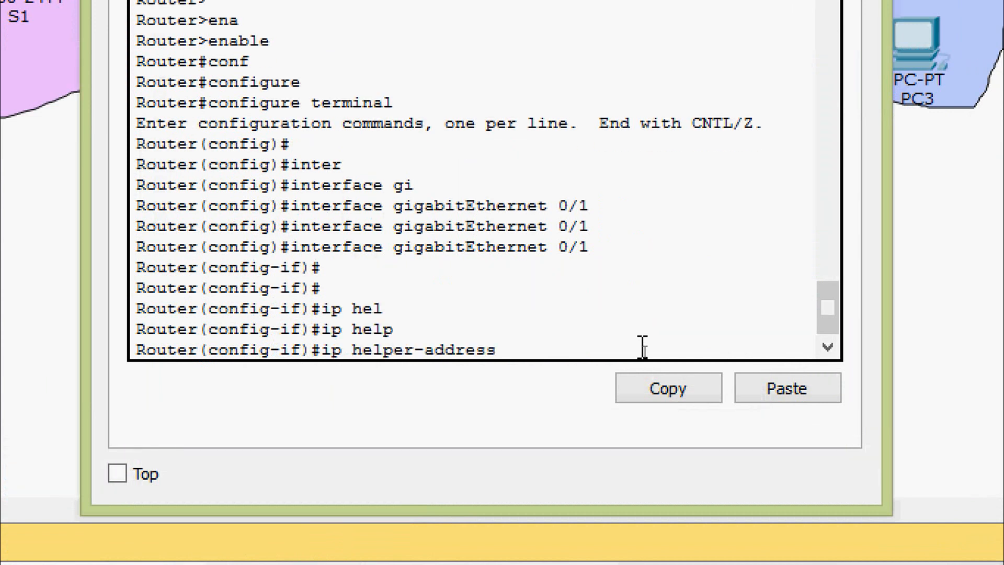
pyautogui.press('BackSpace')
pyautogui.press('BackSpace')
pyautogui.press('BackSpace')
pyautogui.press('BackSpace')
pyautogui.press('BackSpace')
pyautogui.press('BackSpace')
pyautogui.press('BackSpace')
pyautogui.press('BackSpace')
pyautogui.press('BackSpace')
pyautogui.press('BackSpace')
pyautogui.press('BackSpace')
pyautogui.press('BackSpace')
pyautogui.press('BackSpace')
pyautogui.press('BackSpace')
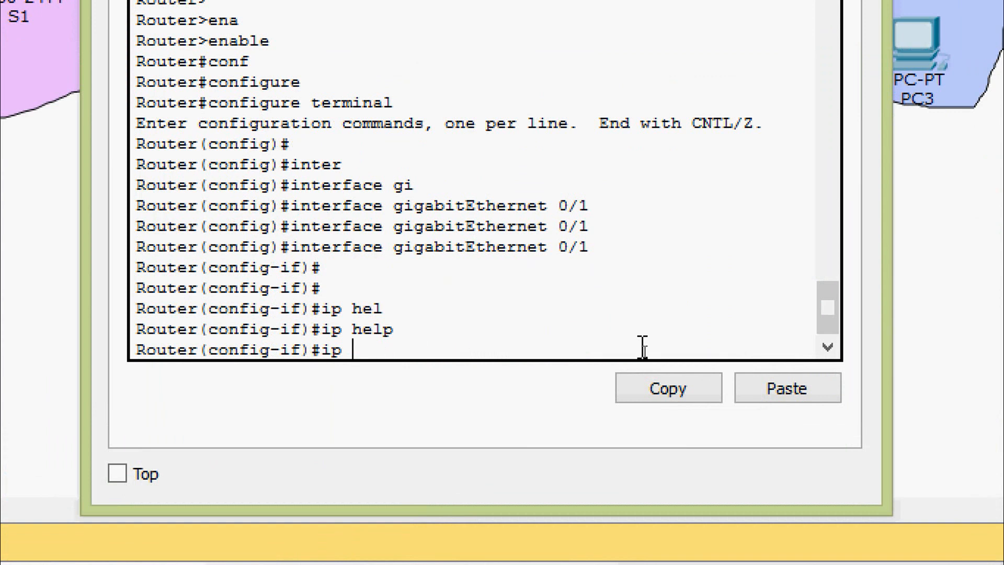
# List the ip subcommands available for the interface and examine the helper-address entry
pyautogui.write('?')
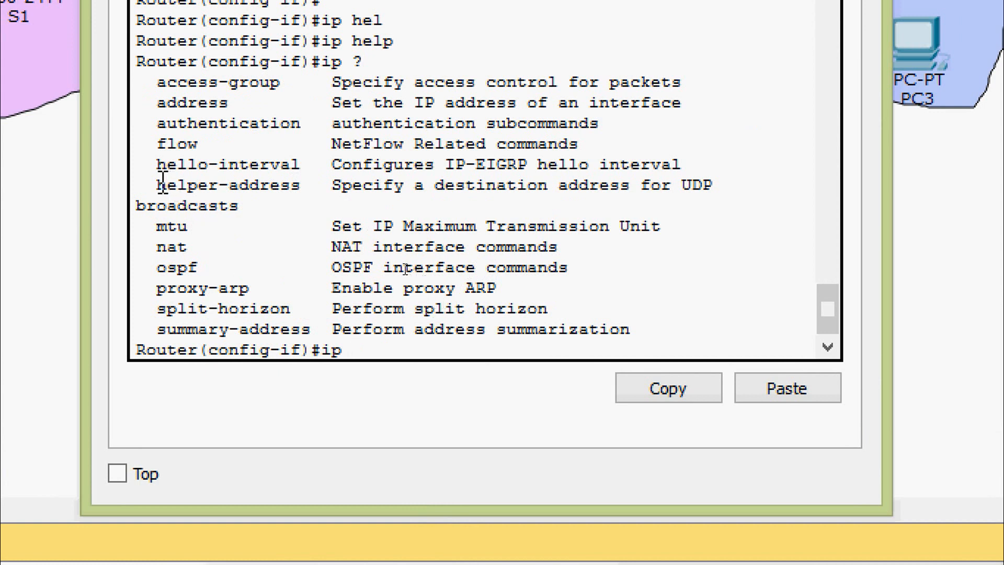
pyautogui.moveTo(163, 184); pyautogui.dragTo(331, 195)
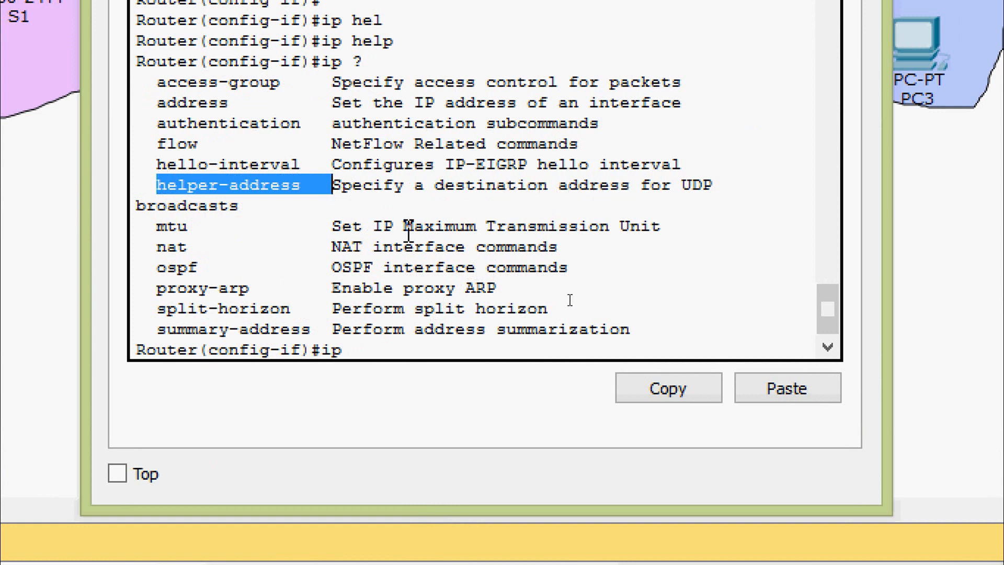
pyautogui.click(376, 351)
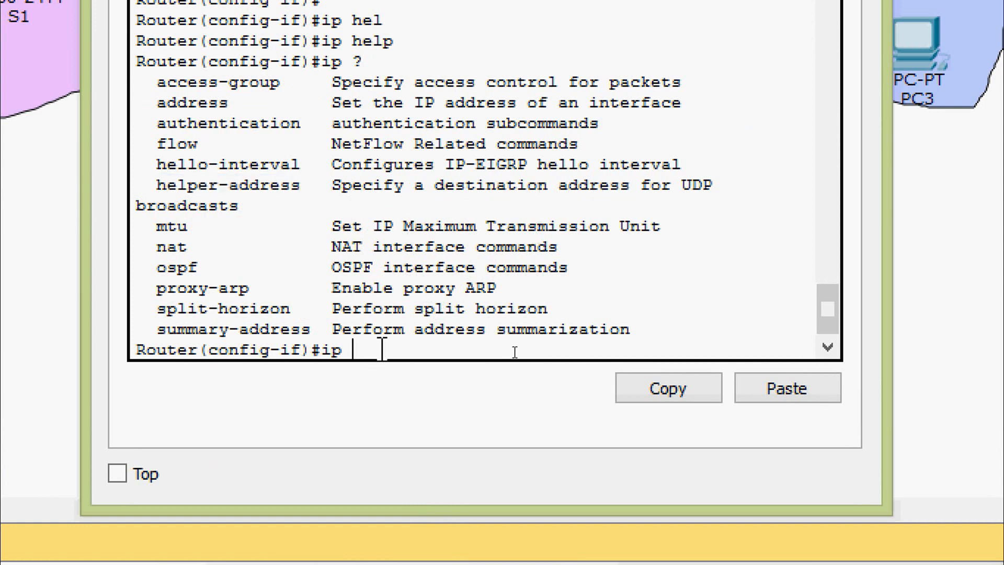
# Set the helper address on R1's gigabitEthernet 0/1 to the DHCP server's address, 192.168.1.254
pyautogui.write('he')
pyautogui.press('Tab')
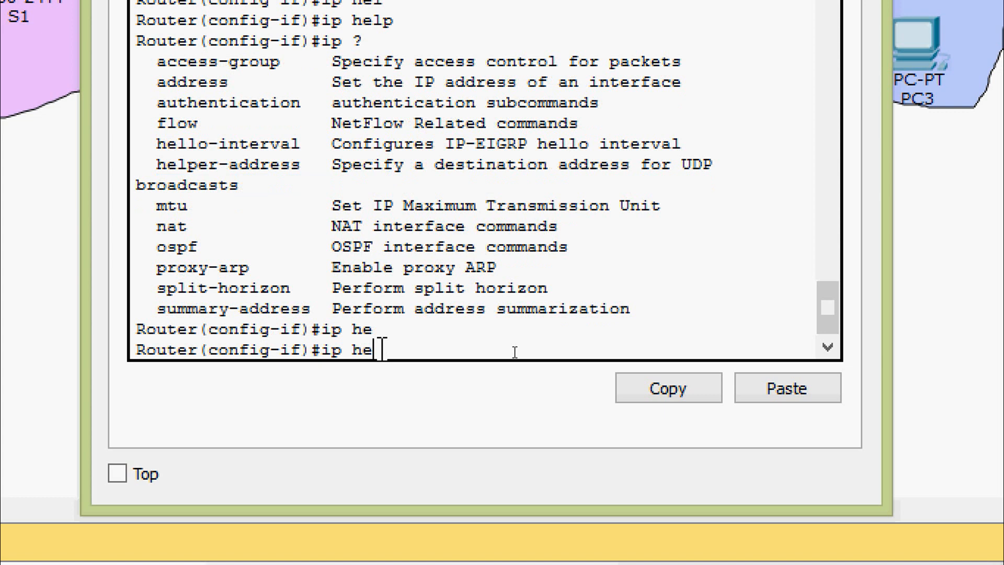
pyautogui.write('lper')
pyautogui.press('Tab')
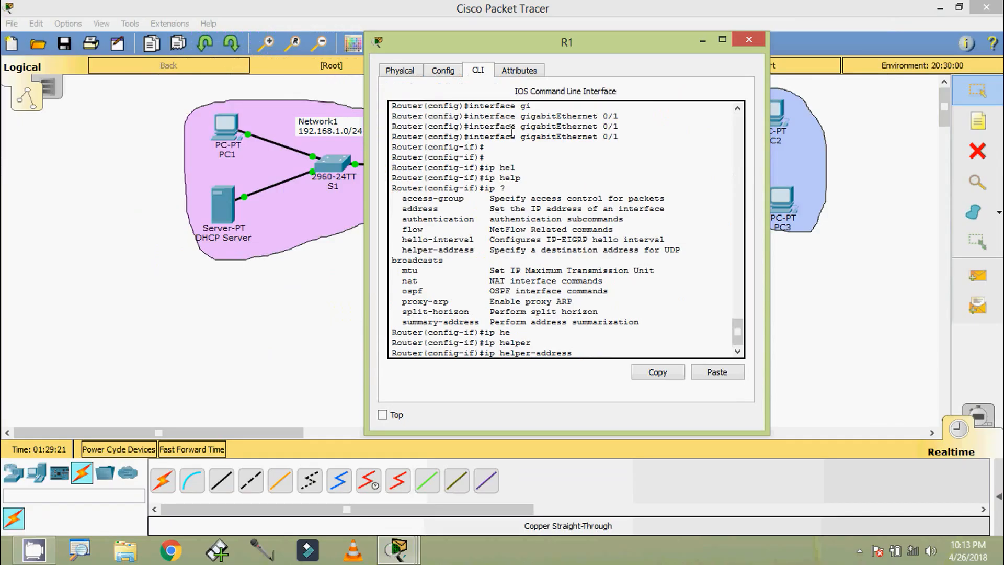
pyautogui.moveTo(491, 40); pyautogui.dragTo(449, 44)
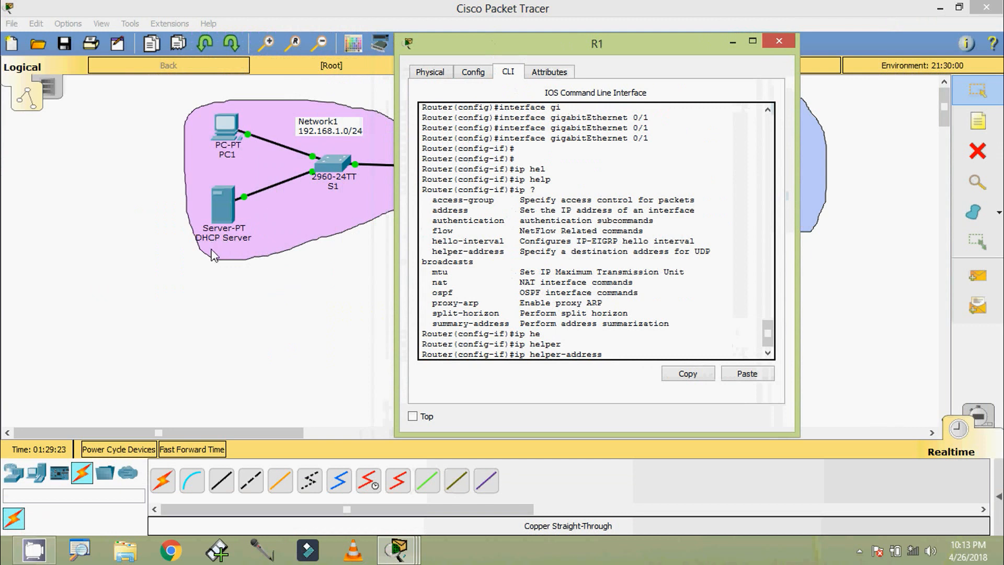
pyautogui.moveTo(462, 52); pyautogui.dragTo(408, 28)
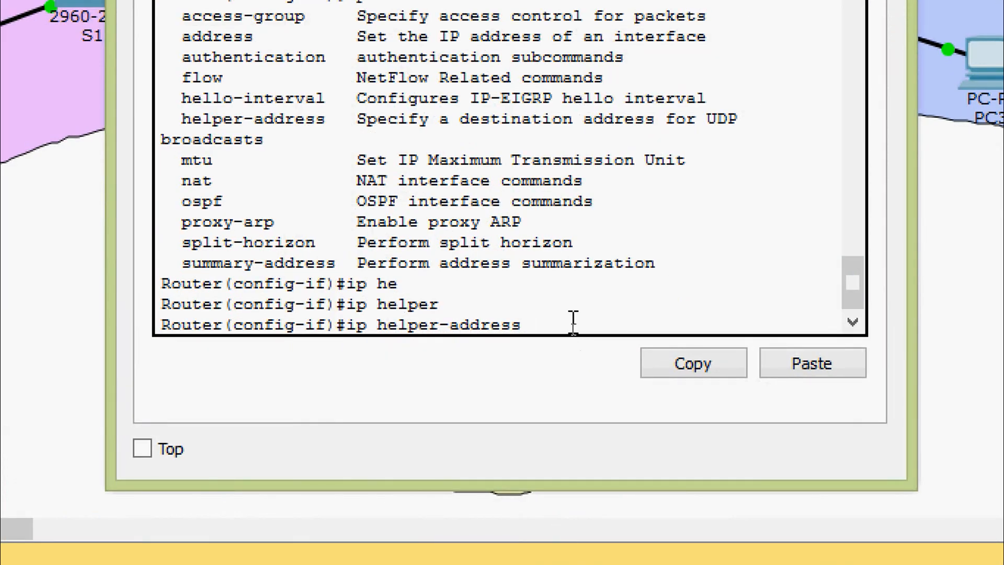
pyautogui.write('192.168.1.254')
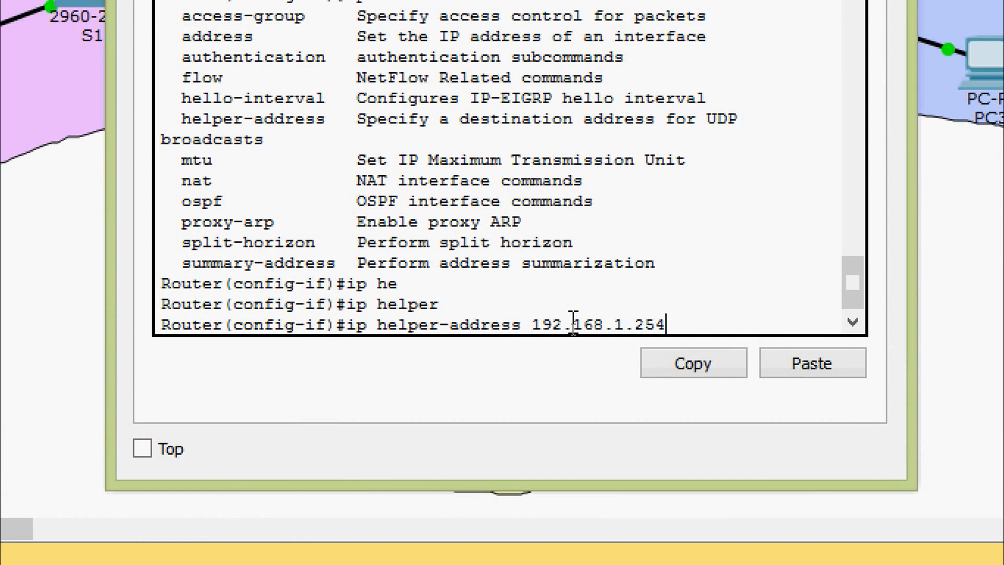
pyautogui.press('Return')
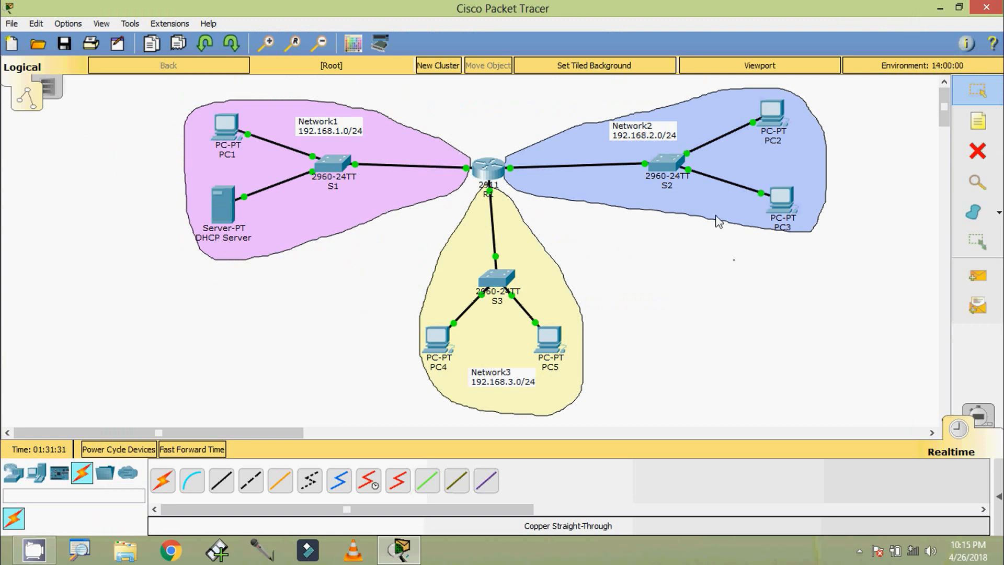
# Request PC2's IPv4 configuration through DHCP and close its IP Configuration
pyautogui.click(772, 111)
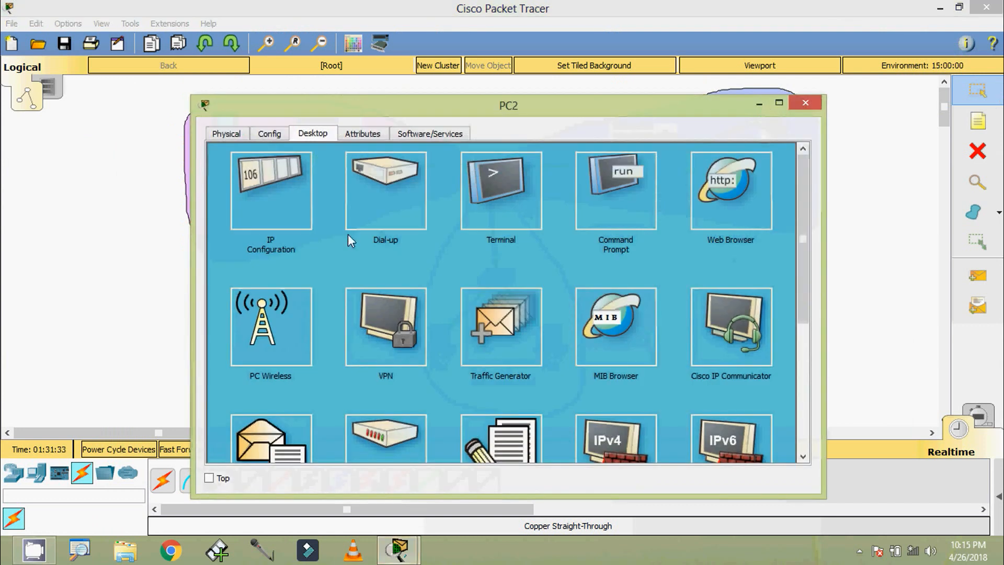
pyautogui.click(309, 220)
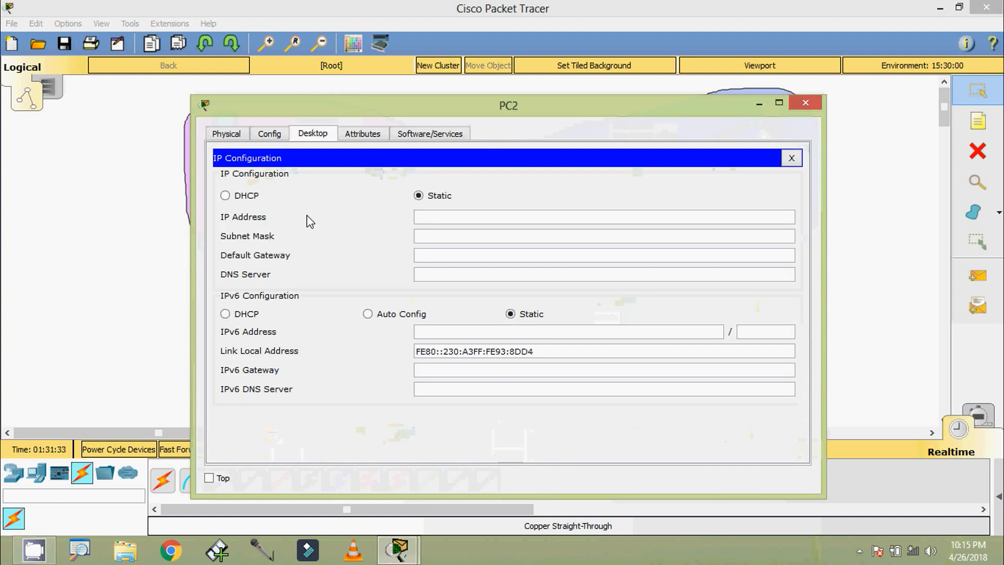
pyautogui.click(225, 196)
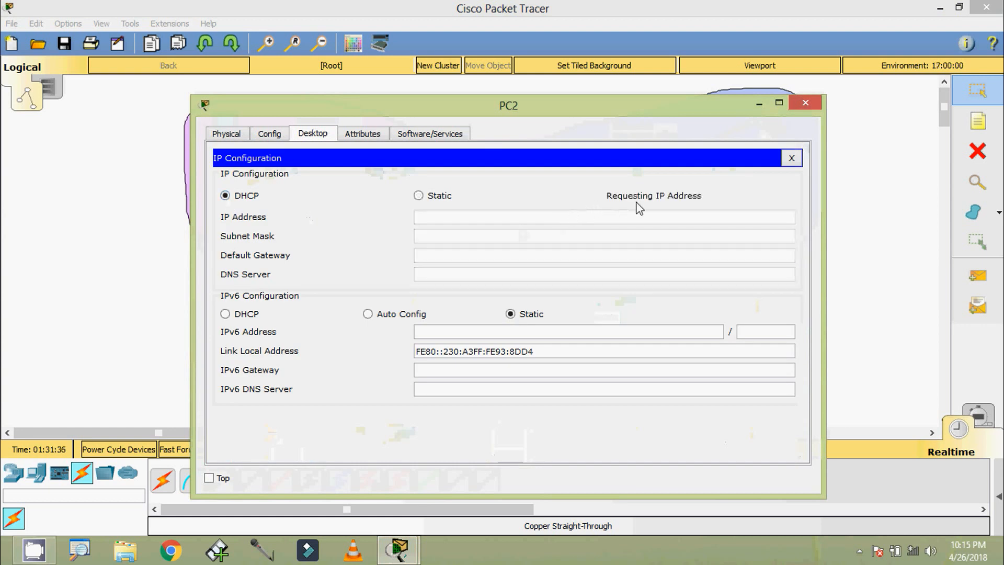
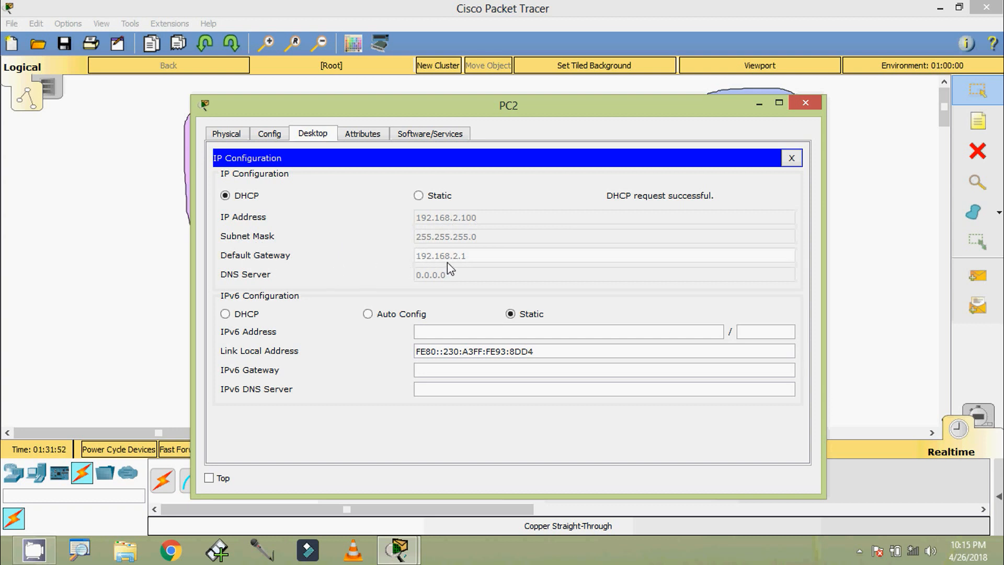
pyautogui.click(792, 159)
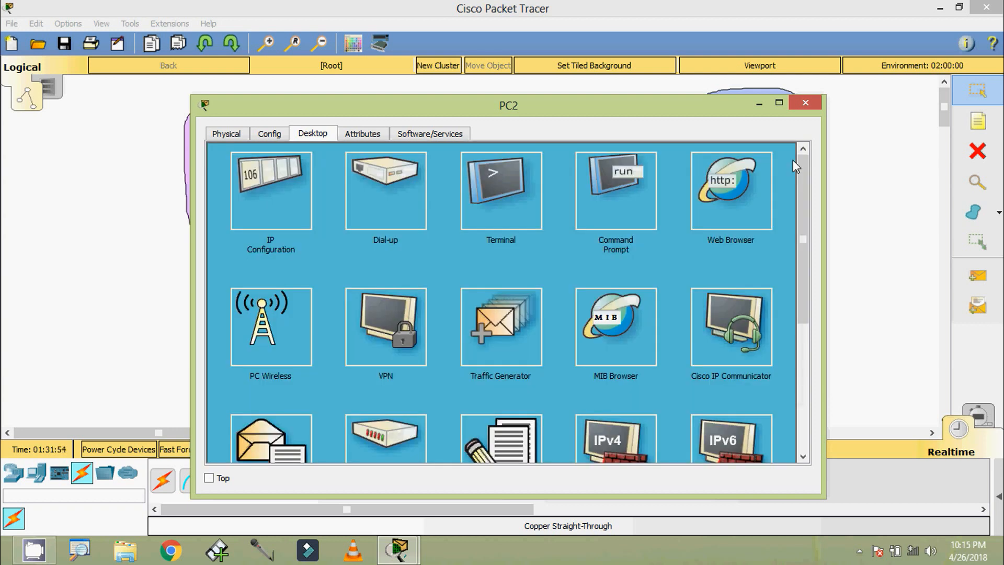
# Check the DHCP server in the topology and ping its address, 192.168.1.254, from PC2's Command Prompt
pyautogui.moveTo(609, 124); pyautogui.dragTo(695, 252)
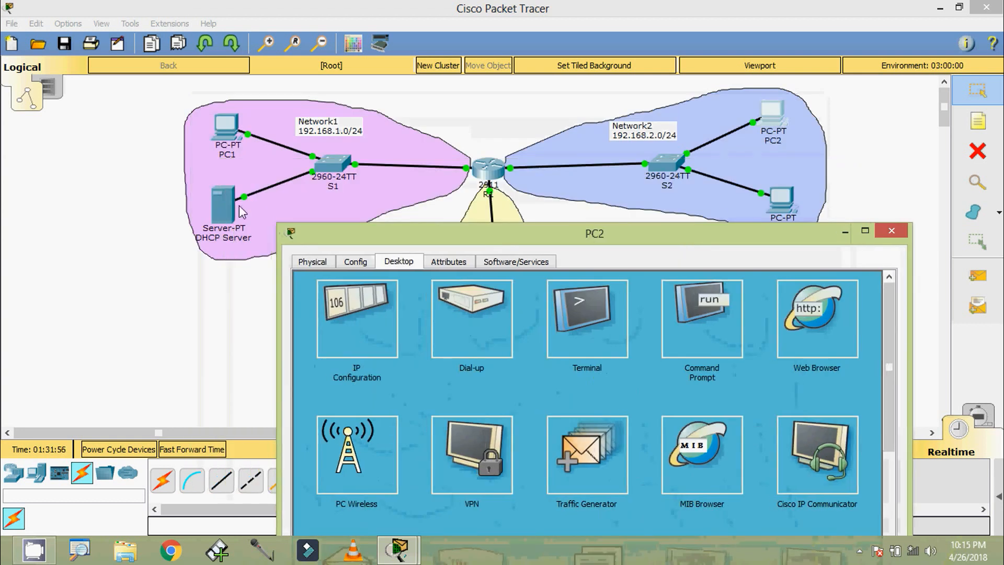
pyautogui.moveTo(464, 242); pyautogui.dragTo(375, 71)
pyautogui.click(572, 168)
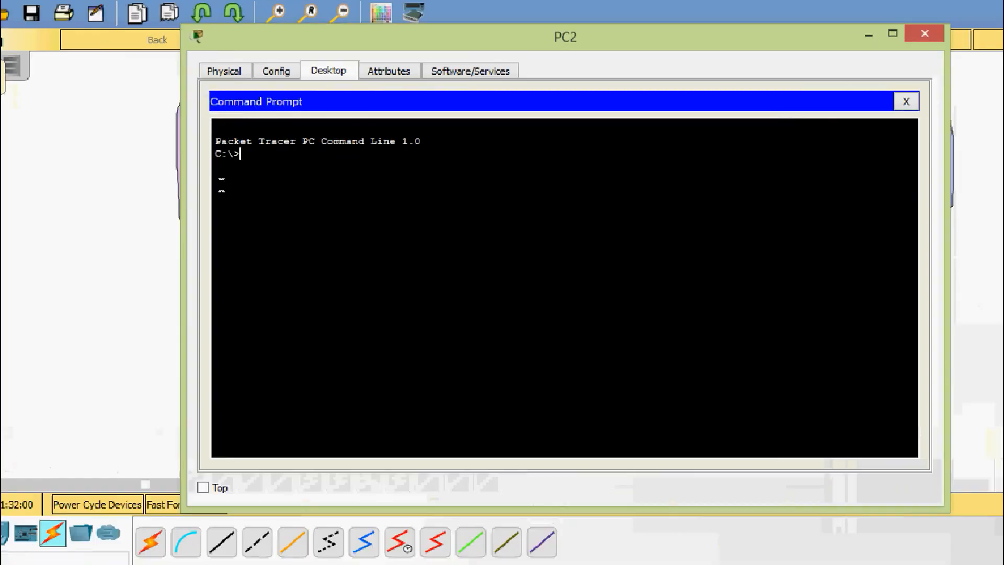
pyautogui.write('ping ')
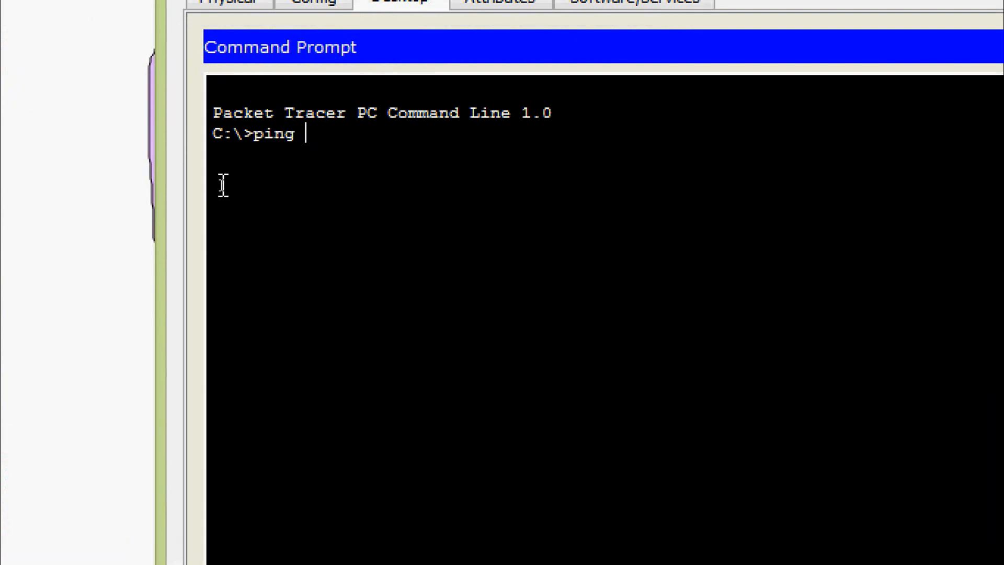
pyautogui.write('192.168.1.254')
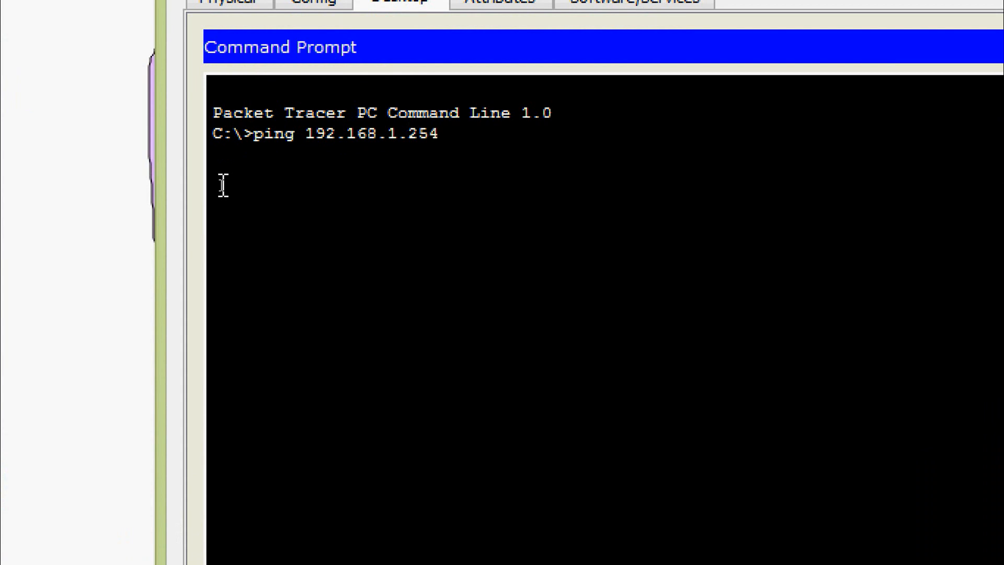
pyautogui.press('Return')
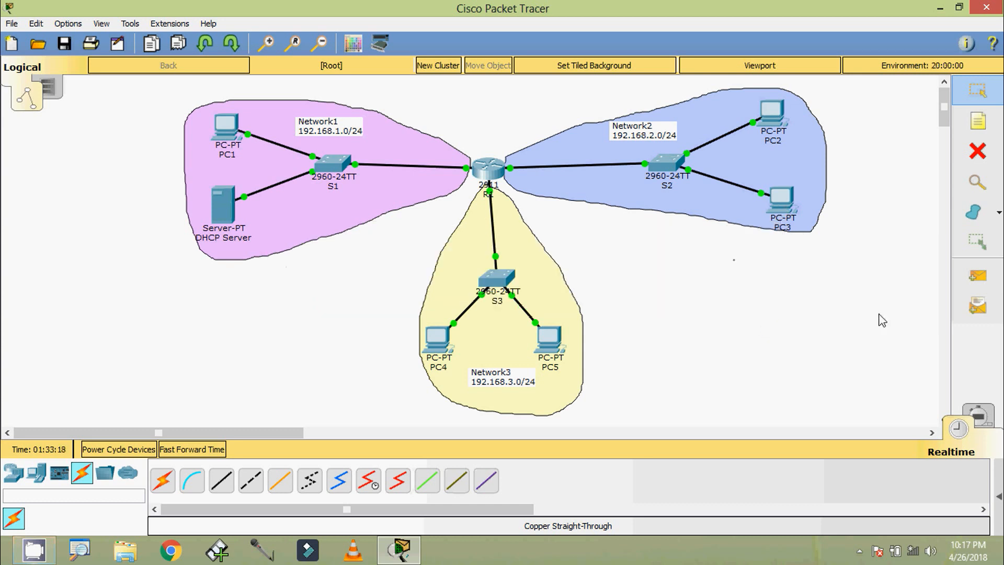
# Switch to Simulation mode without the event list and request PC3's IPv4 configuration through DHCP, leaving the topology in view
pyautogui.click(976, 411)
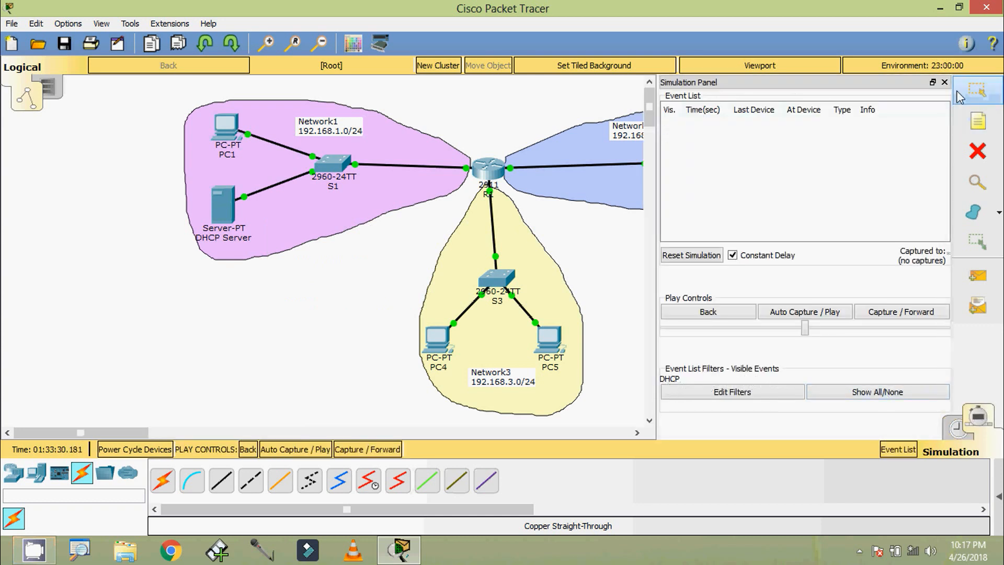
pyautogui.click(944, 82)
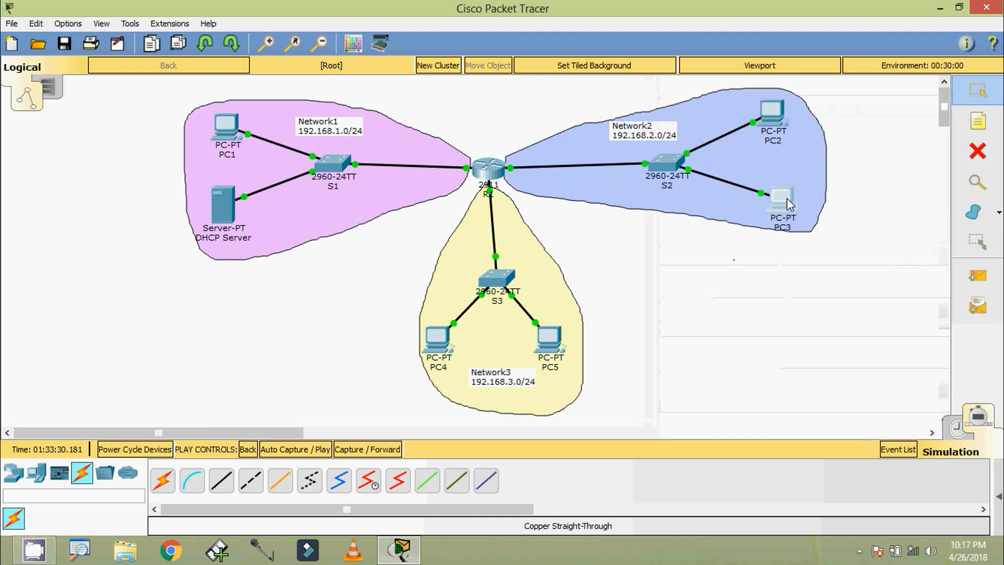
pyautogui.doubleClick(784, 201)
pyautogui.click(314, 134)
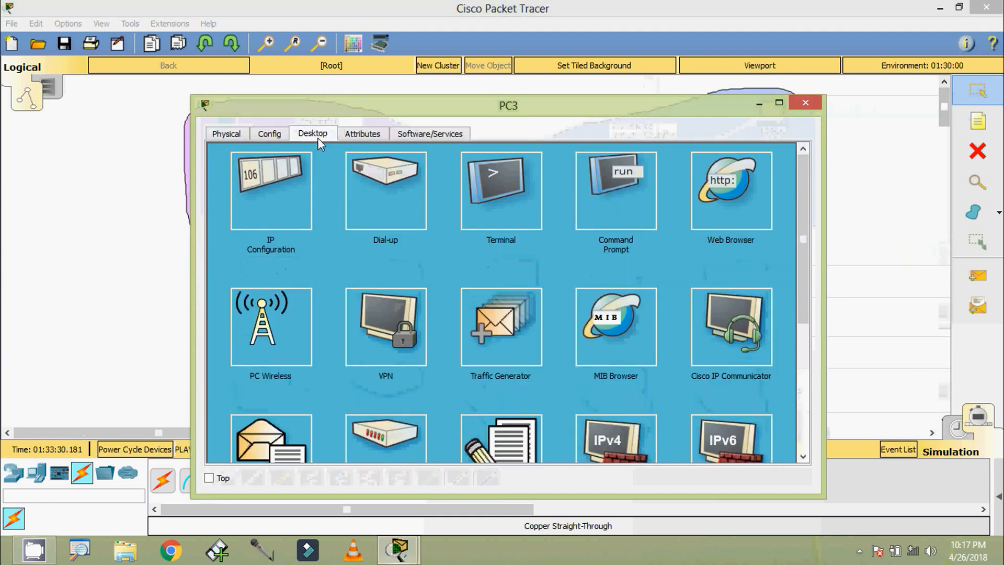
pyautogui.click(268, 183)
pyautogui.click(226, 195)
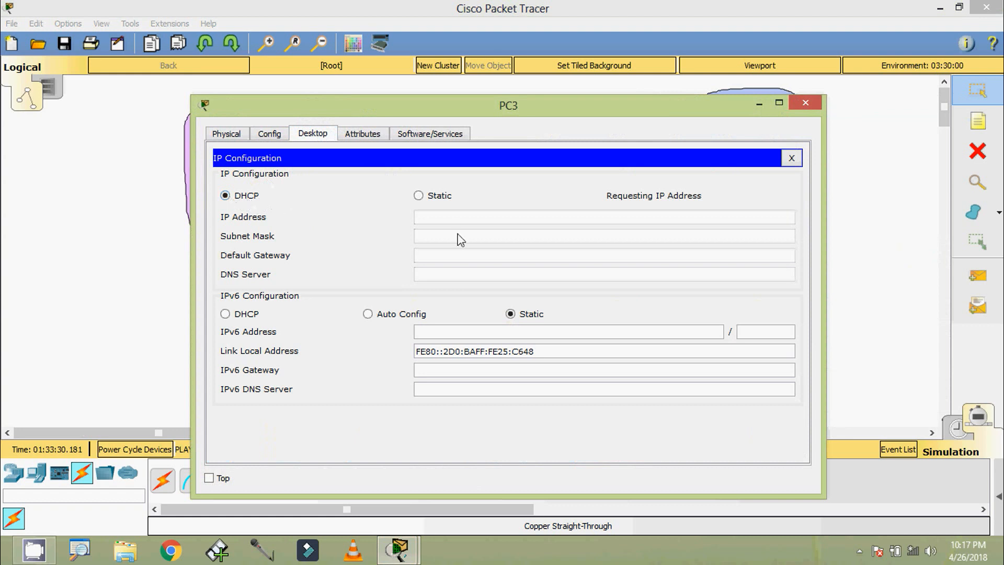
pyautogui.click(759, 104)
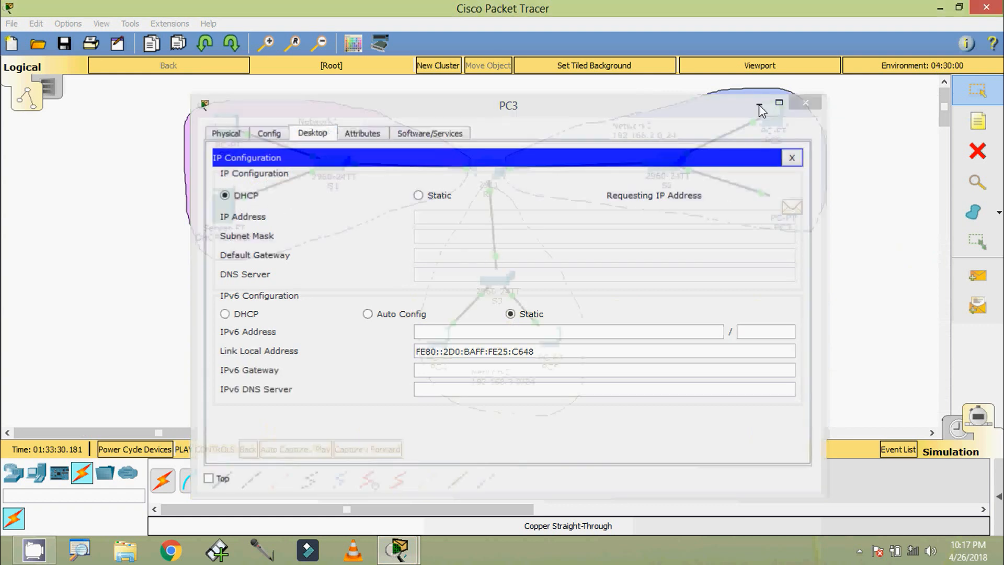
# Advance the simulation four captures to follow PC3's DHCP packet through S2, R1 and S1 to the DHCP server
pyautogui.moveTo(792, 214)
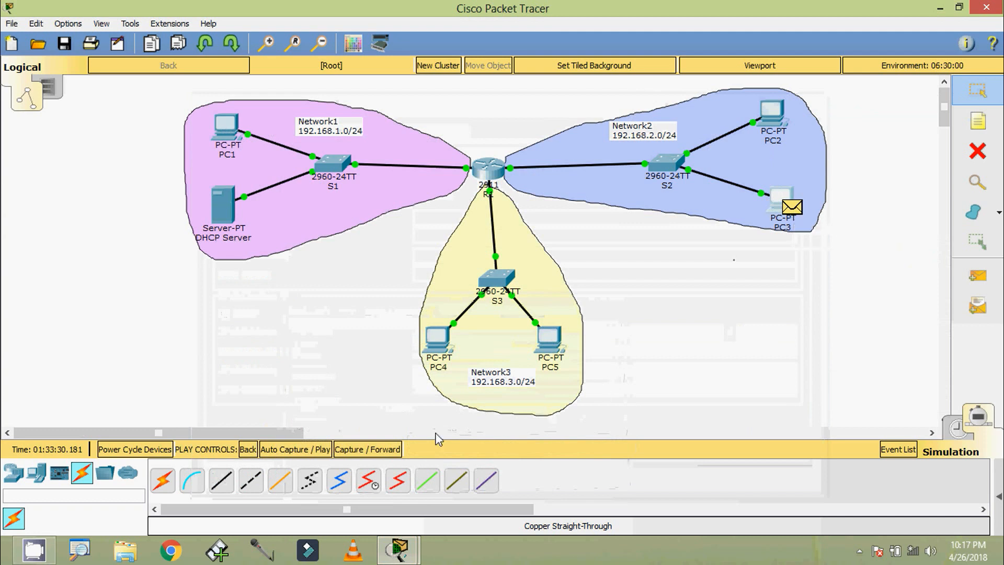
pyautogui.click(364, 454)
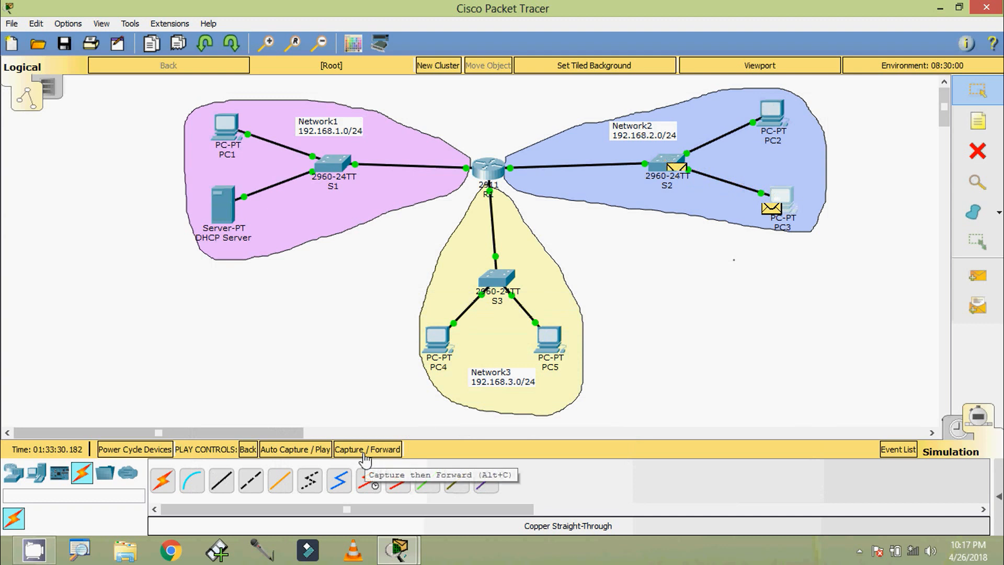
pyautogui.click(364, 453)
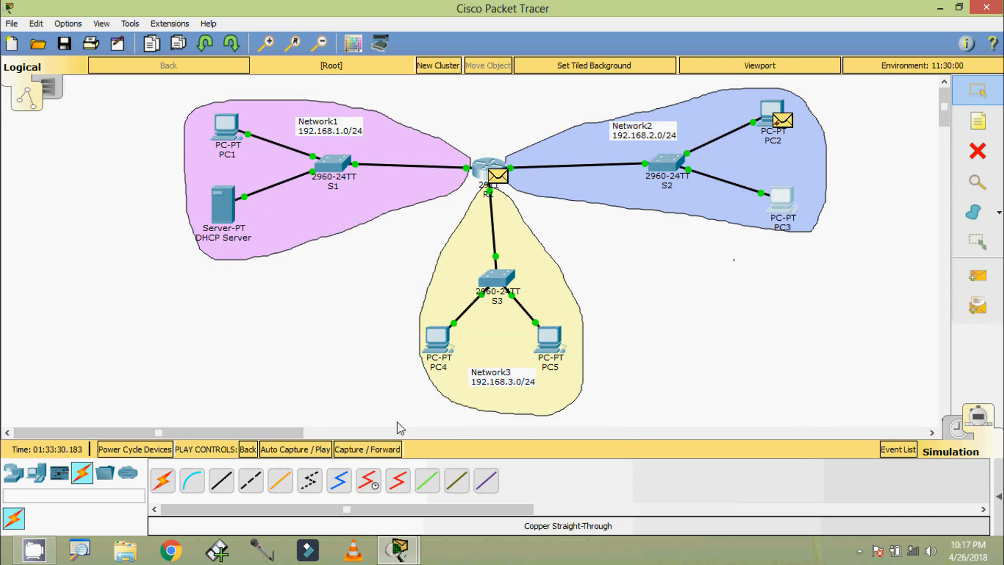
pyautogui.click(363, 450)
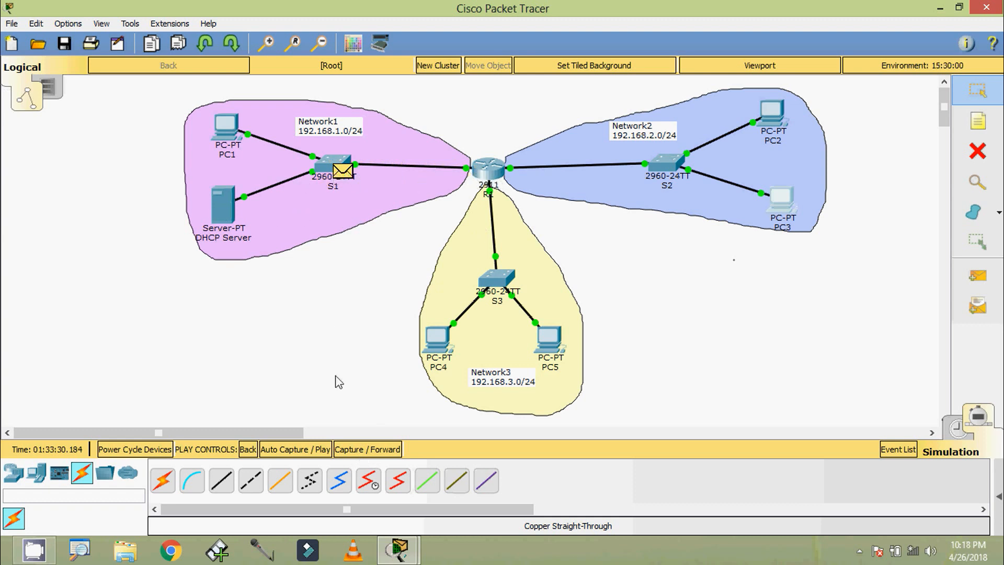
pyautogui.click(360, 453)
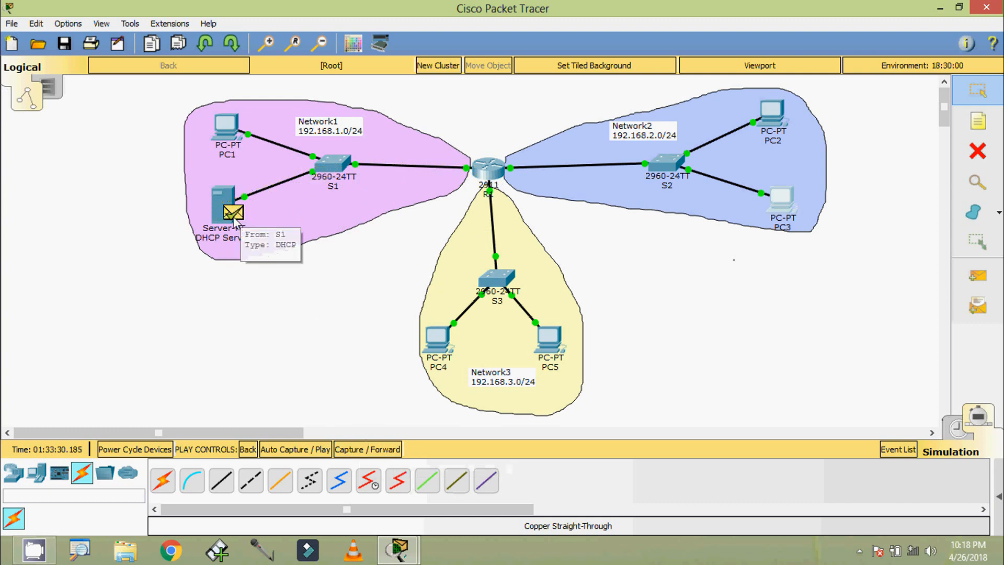
pyautogui.moveTo(233, 218)
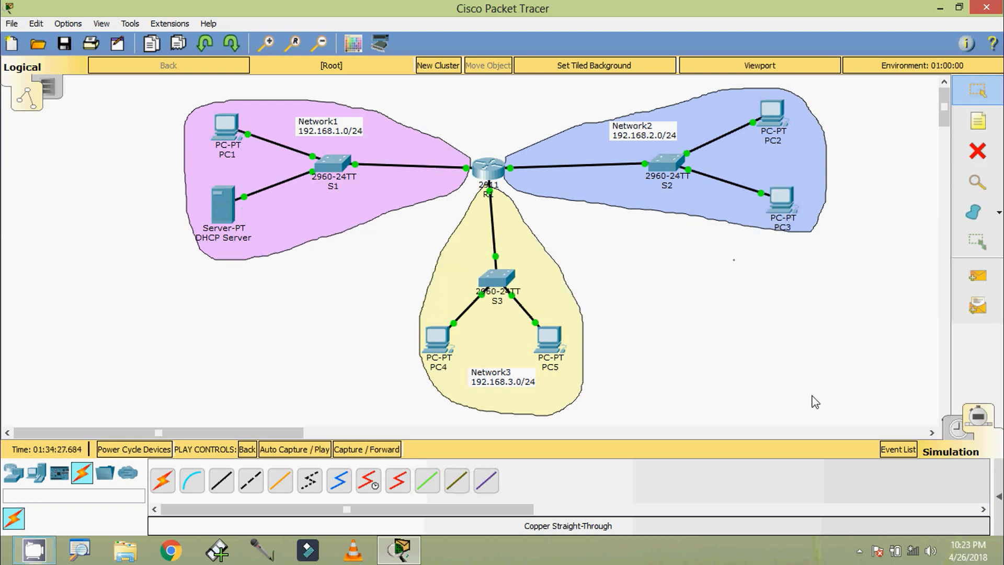
# Return to Realtime mode and check the addressing in PC3's IP Configuration
pyautogui.click(956, 434)
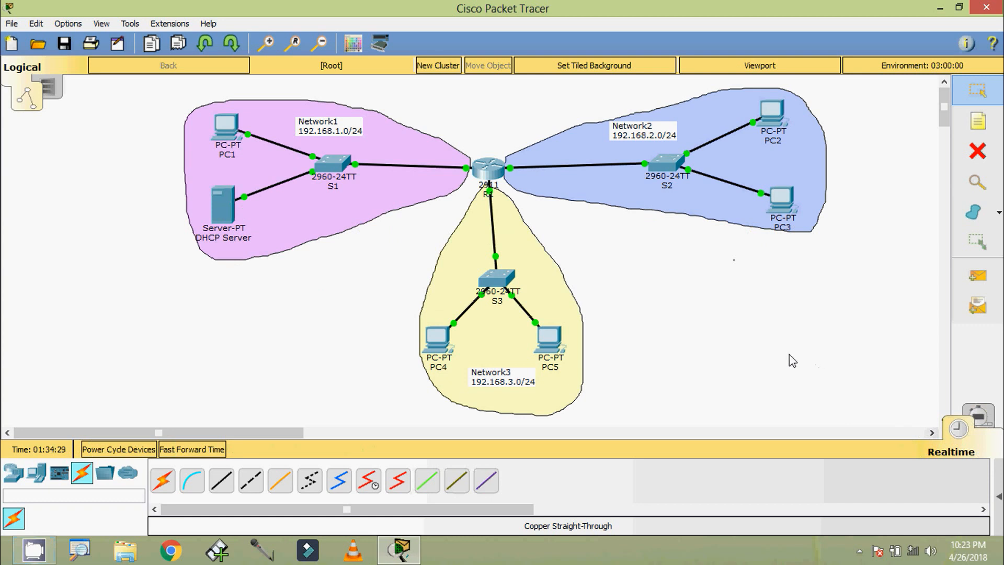
pyautogui.click(780, 204)
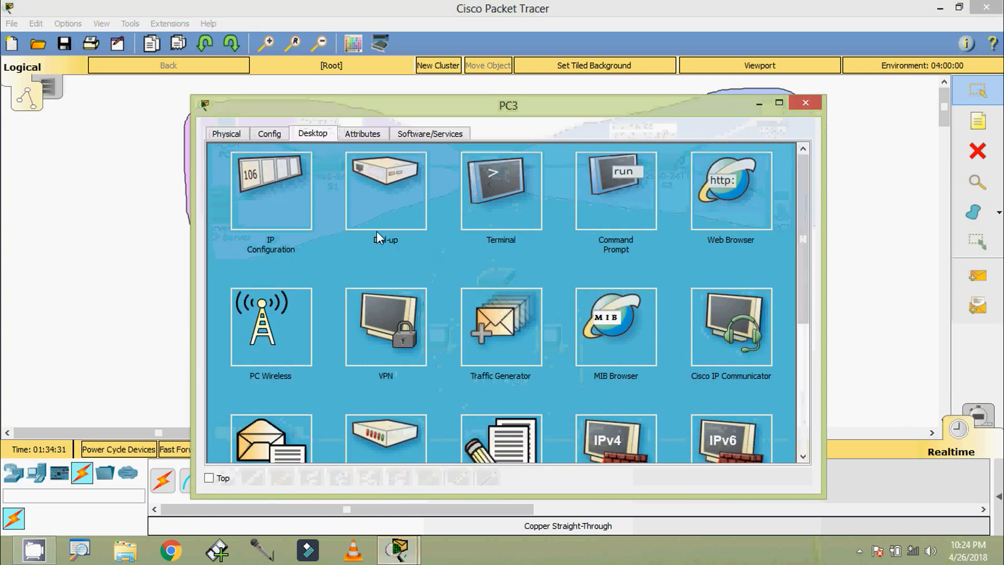
pyautogui.click(286, 216)
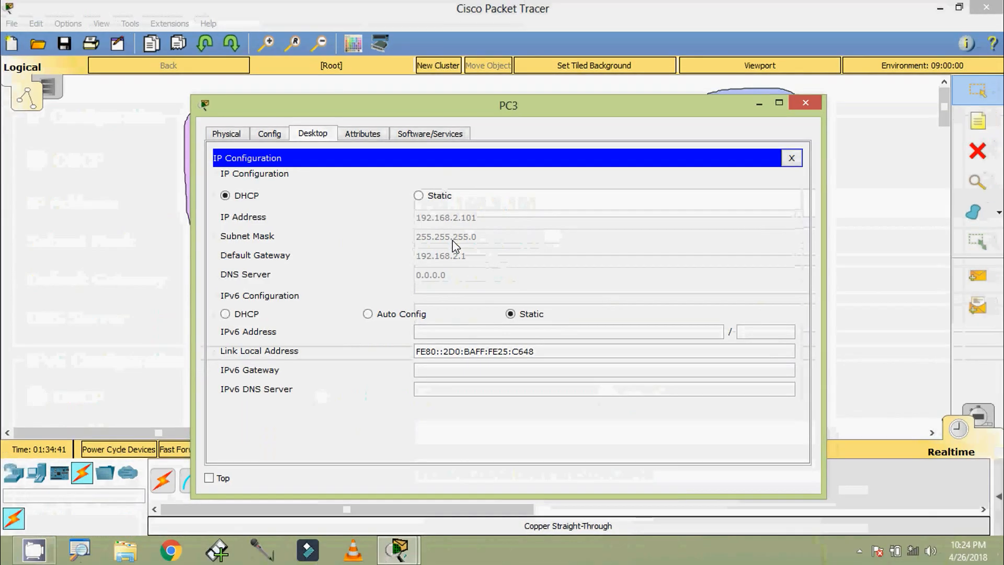
pyautogui.click(790, 159)
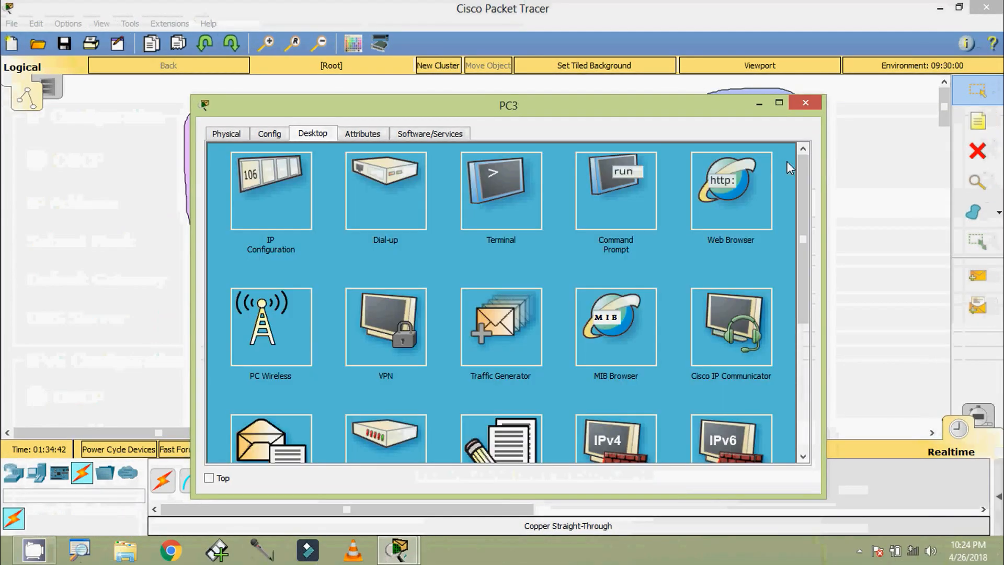
# Ping the DHCP server at 192.168.1.254 from PC3's Command Prompt
pyautogui.click(630, 197)
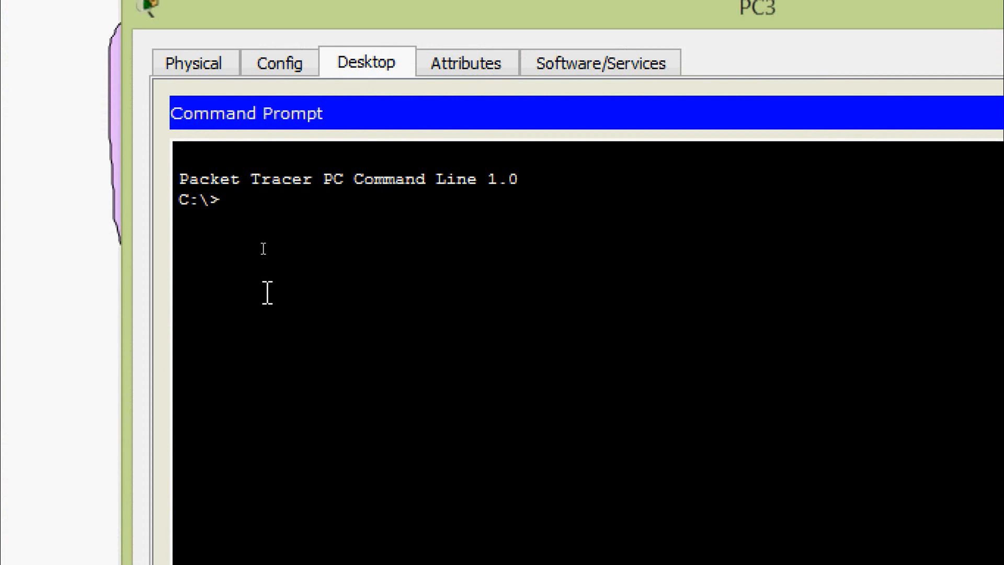
pyautogui.write('ping 192.168')
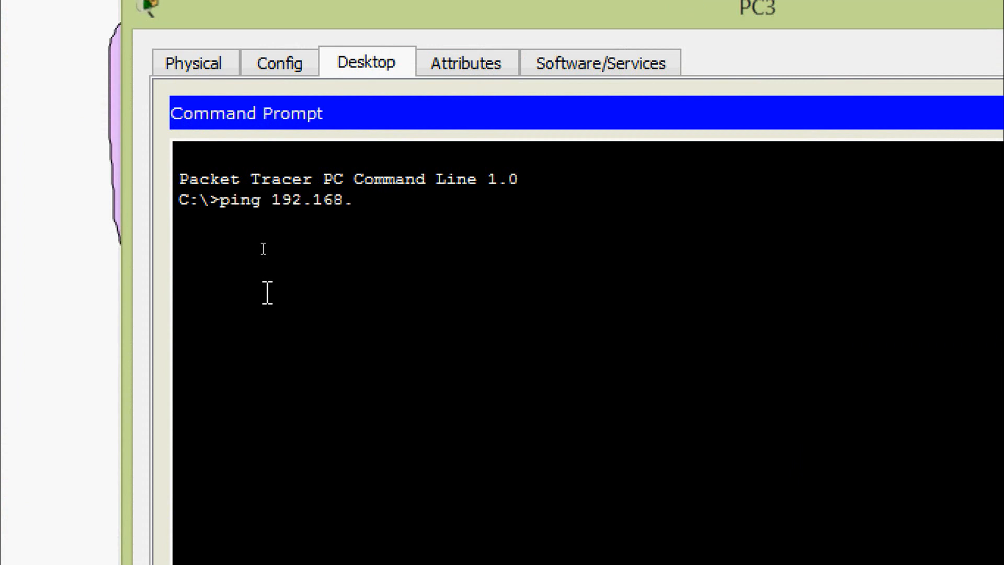
pyautogui.write('.1.254')
pyautogui.press('Return')
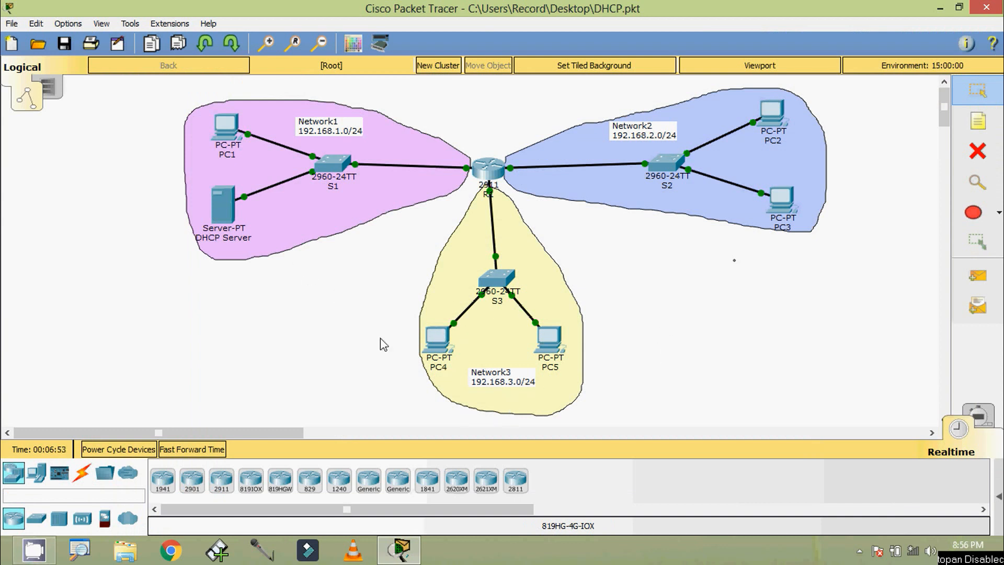
# In the server's DHCP service, enter the pool name Network3 and the default gateway 192.168.3.1
pyautogui.click(224, 217)
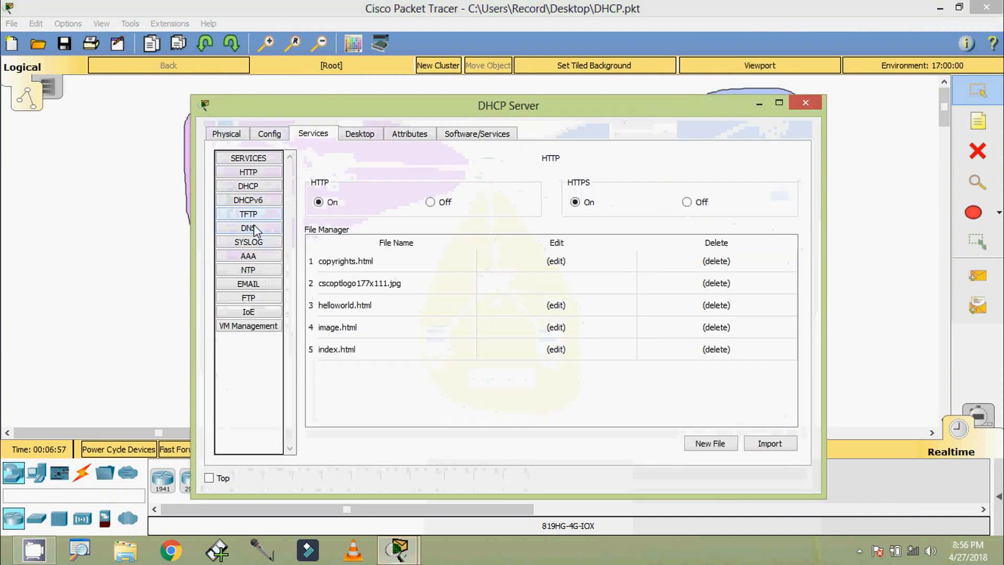
pyautogui.click(255, 189)
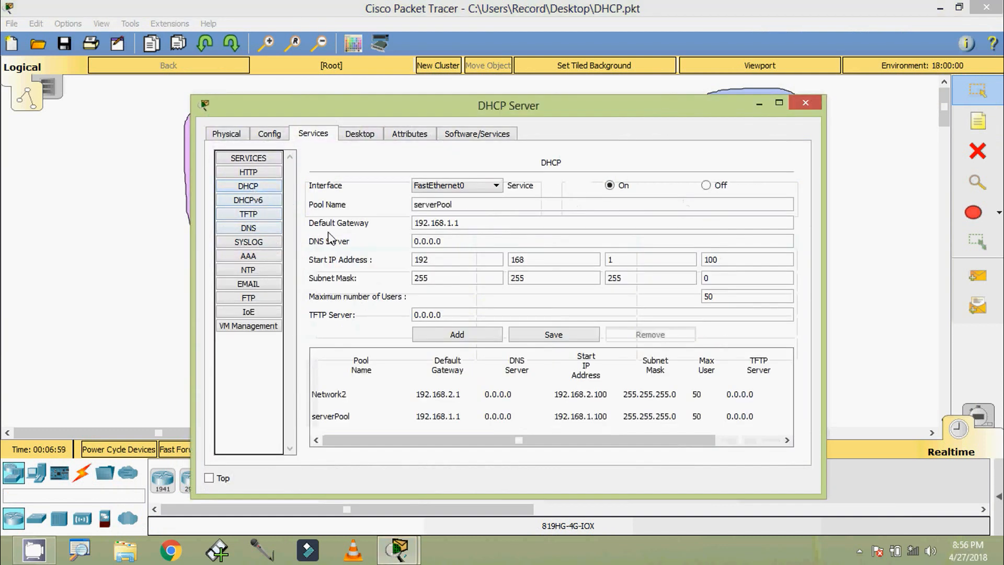
pyautogui.doubleClick(457, 205)
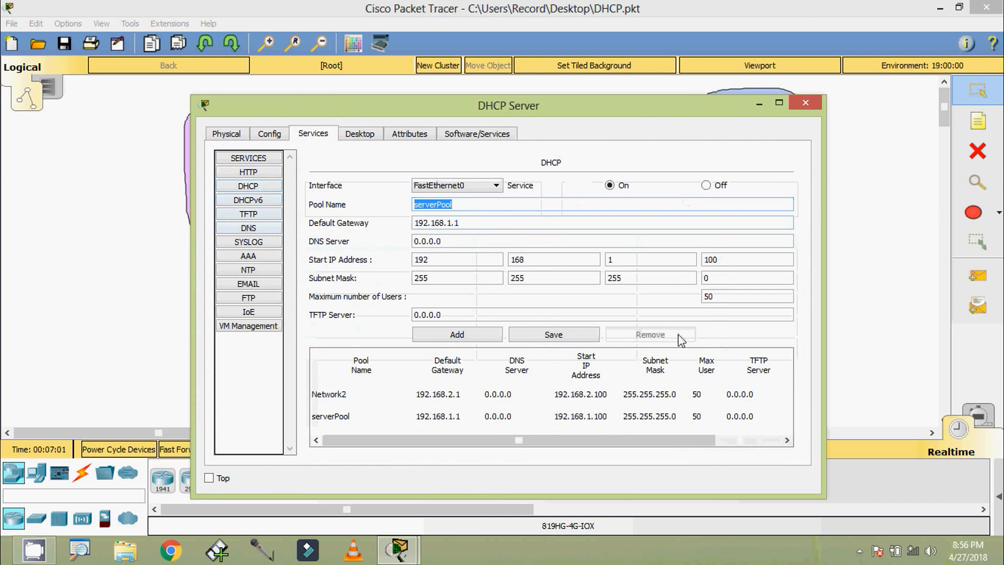
pyautogui.write('Network3')
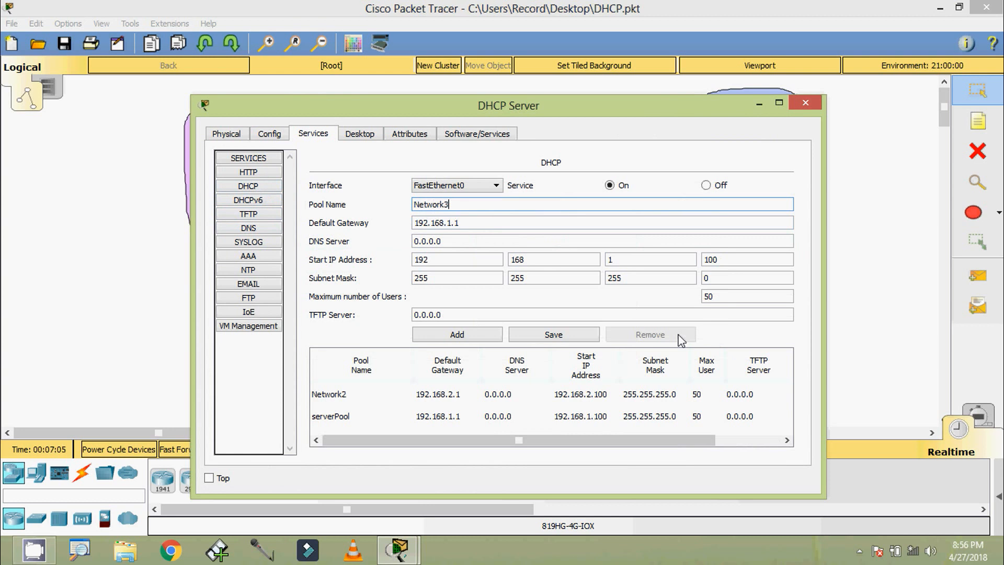
pyautogui.press('Tab')
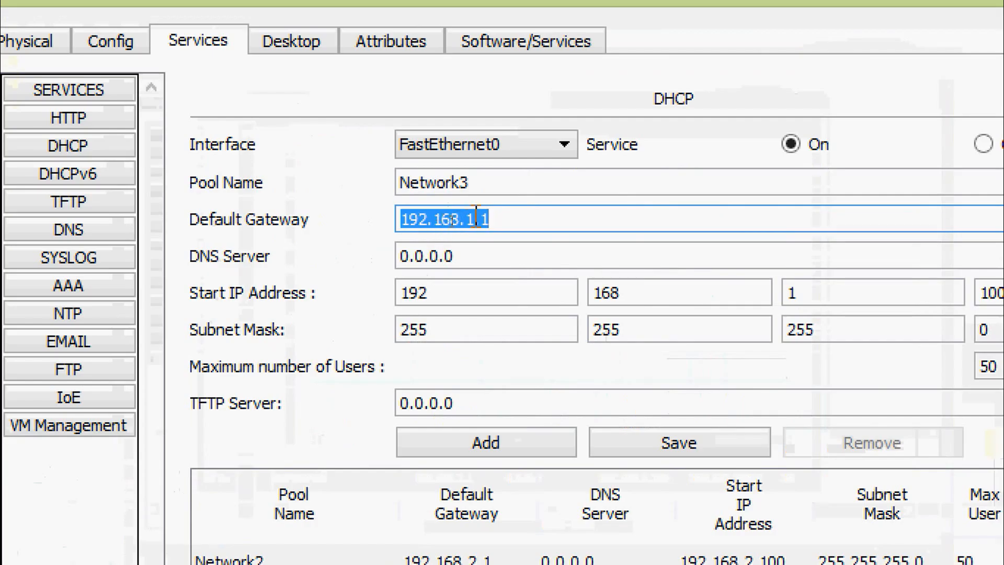
pyautogui.click(451, 223)
pyautogui.press('BackSpace')
pyautogui.write('3')
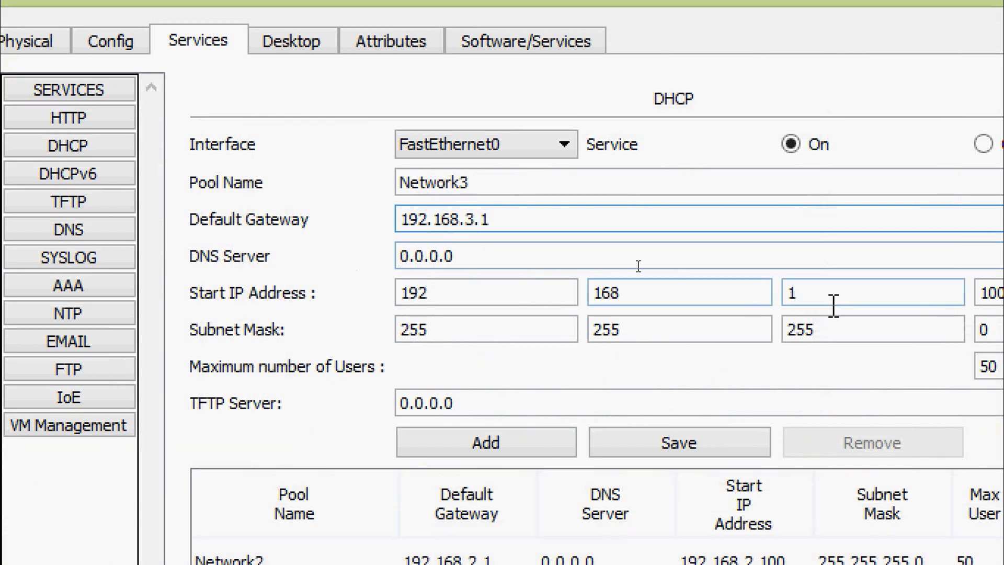
# Set the start IP address to 192.168.3.100, add the Network3 pool, review the pool list and close the server
pyautogui.doubleClick(724, 292)
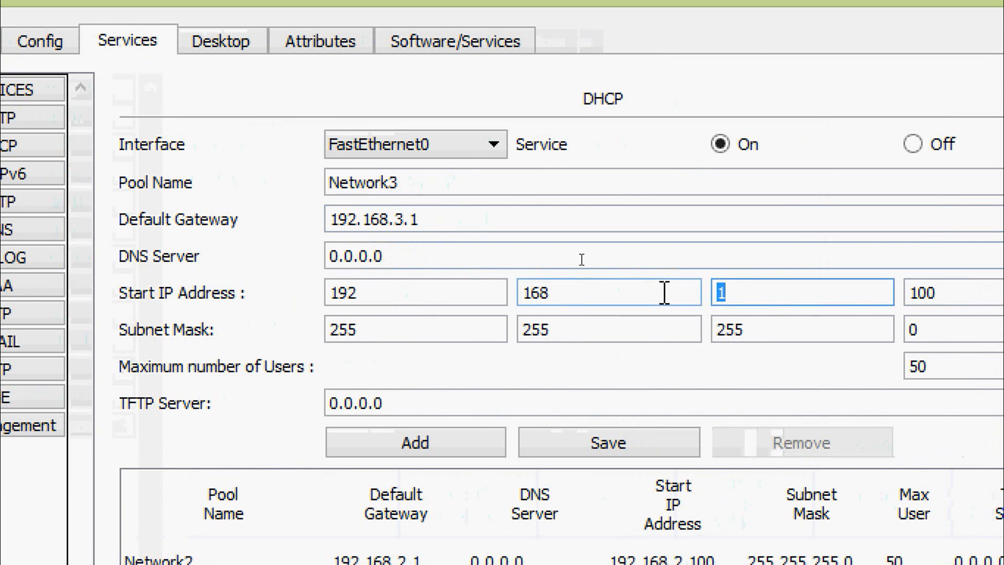
pyautogui.write('3')
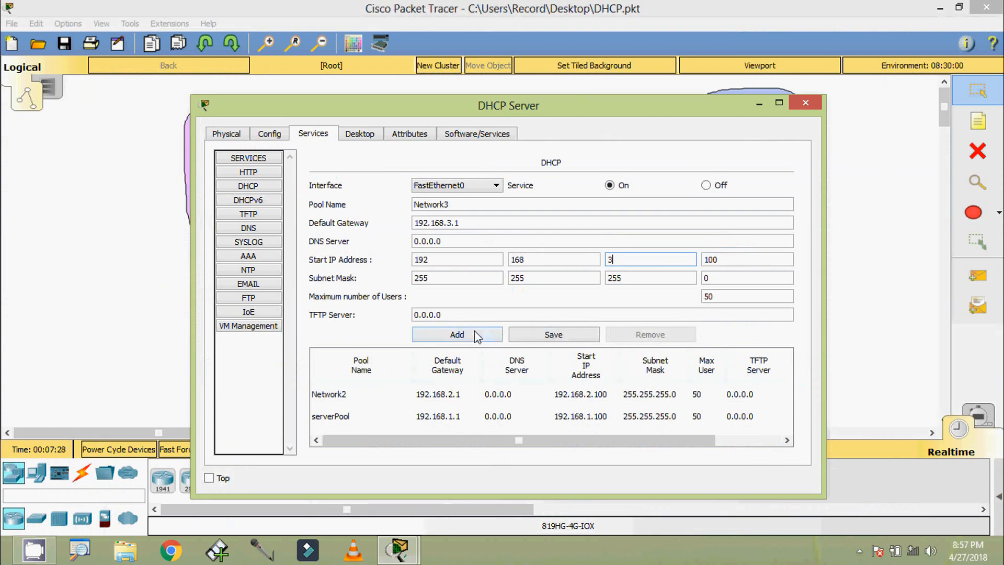
pyautogui.click(475, 331)
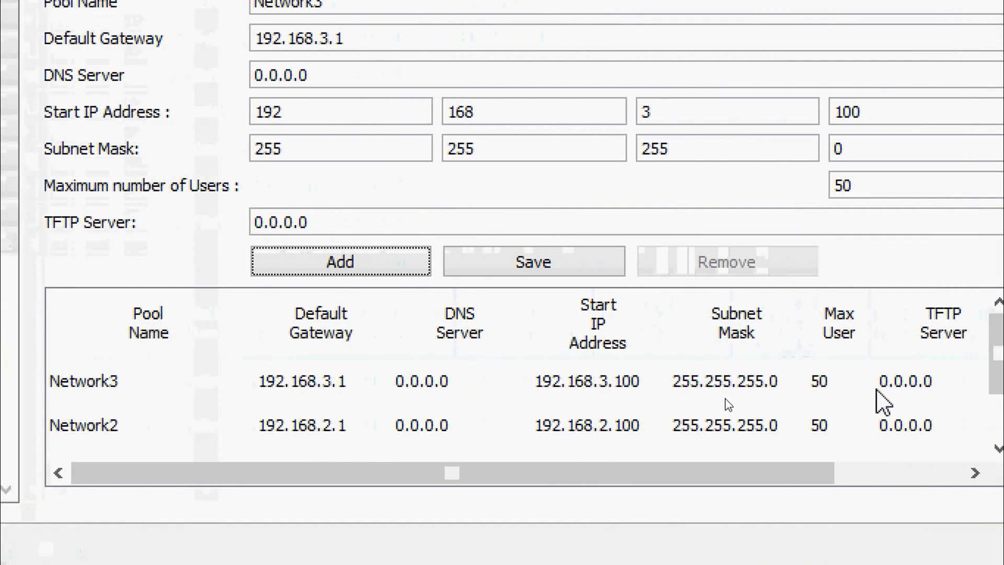
pyautogui.moveTo(817, 473); pyautogui.dragTo(892, 449)
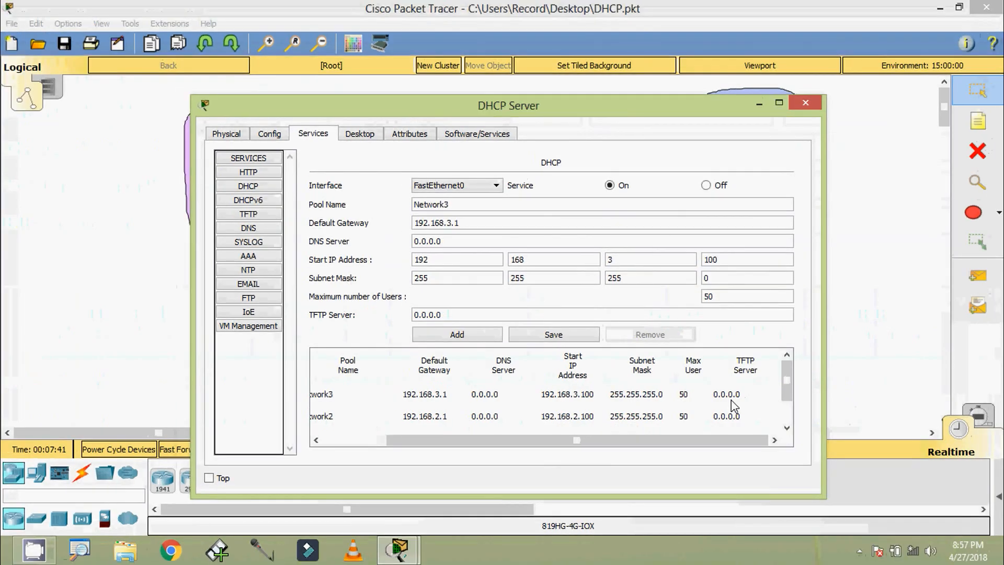
pyautogui.click(795, 103)
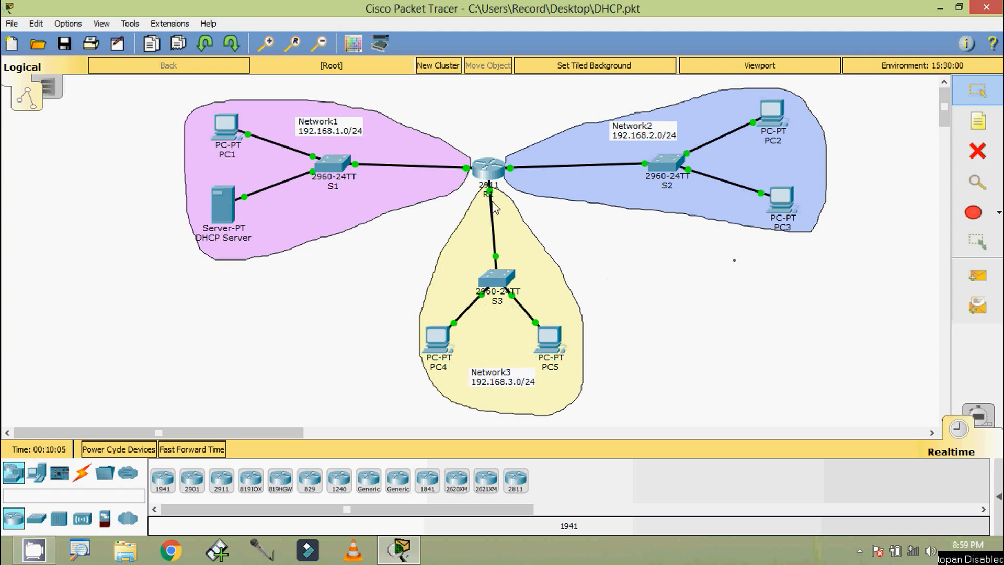
# Open router R1's command line, enable privileged mode and enter global configuration with configure terminal
pyautogui.moveTo(492, 198)
pyautogui.click(488, 168)
pyautogui.click(446, 89)
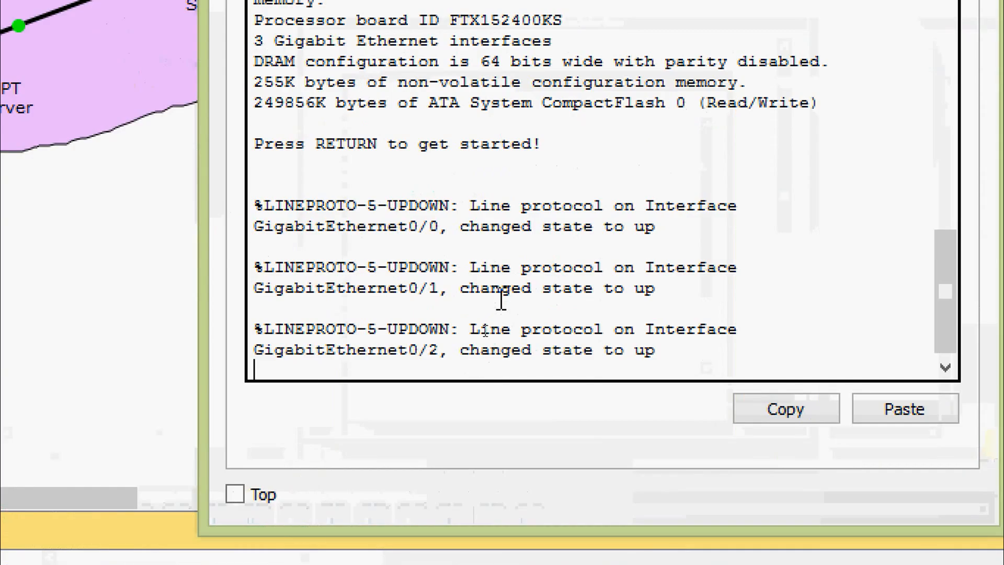
pyautogui.press('Return')
pyautogui.write('ena')
pyautogui.press('Tab')
pyautogui.press('Return')
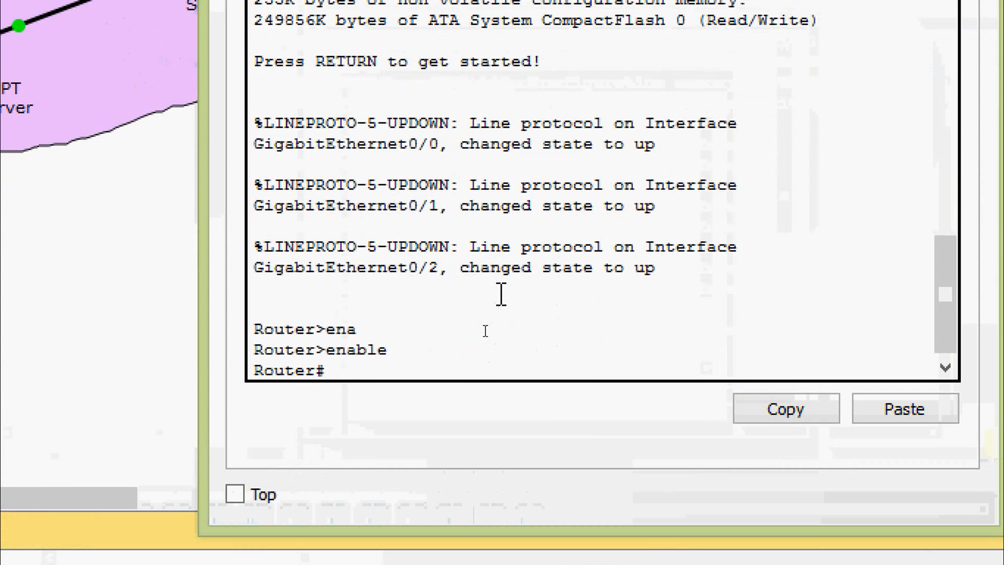
pyautogui.write('conf')
pyautogui.press('Tab')
pyautogui.write('terminal')
pyautogui.press('Return')
pyautogui.press('Return')
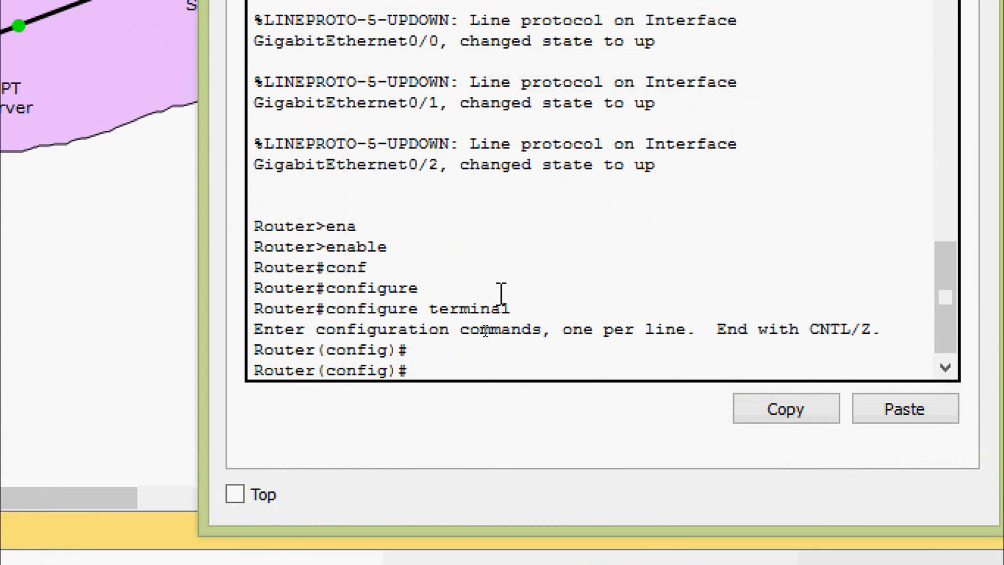
# Enter interface configuration mode for gigabitEthernet 0/2 on R1
pyautogui.write('inter')
pyautogui.press('Tab')
pyautogui.write('gi')
pyautogui.press('Tab')
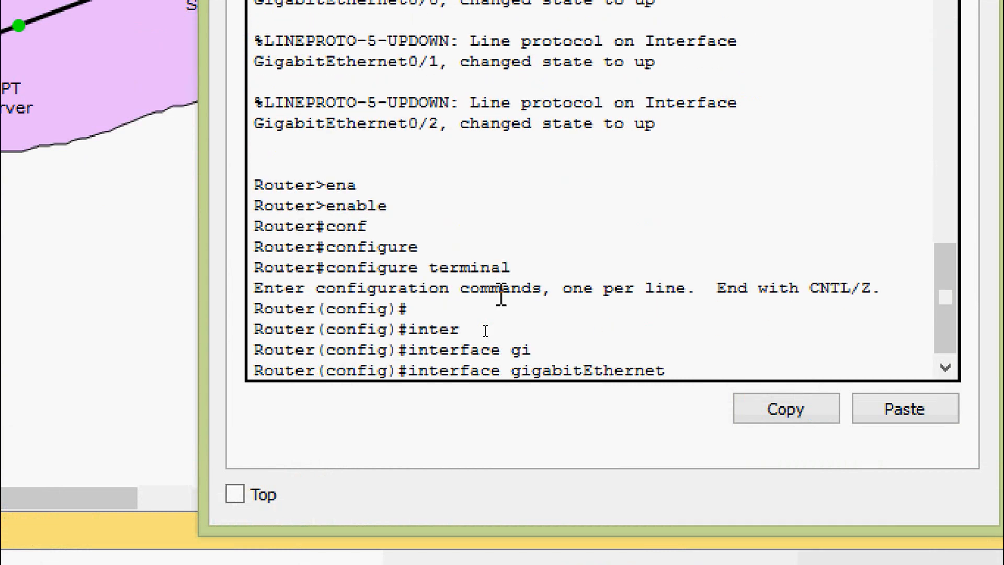
pyautogui.write('0/2')
pyautogui.press('Return')
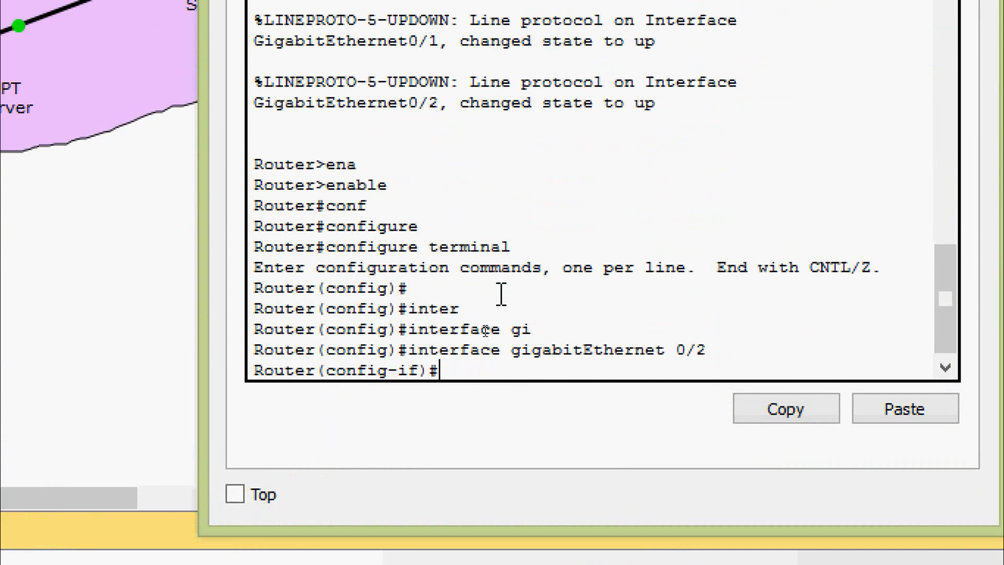
# Set the interface's ip helper-address to 192.168.1.254 and leave configuration mode
pyautogui.write('ip helper')
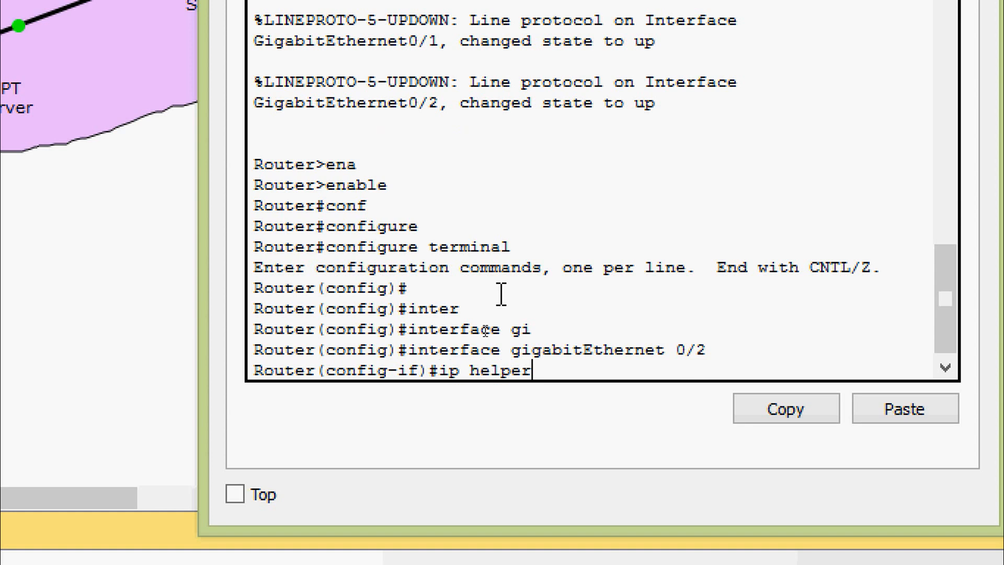
pyautogui.write('-a')
pyautogui.press('Tab')
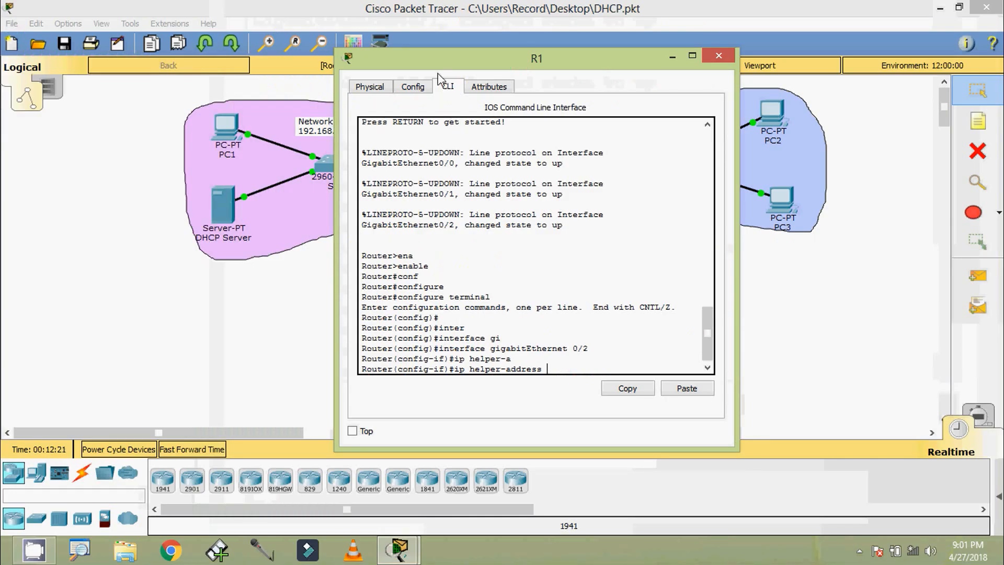
pyautogui.moveTo(415, 0); pyautogui.dragTo(561, 0)
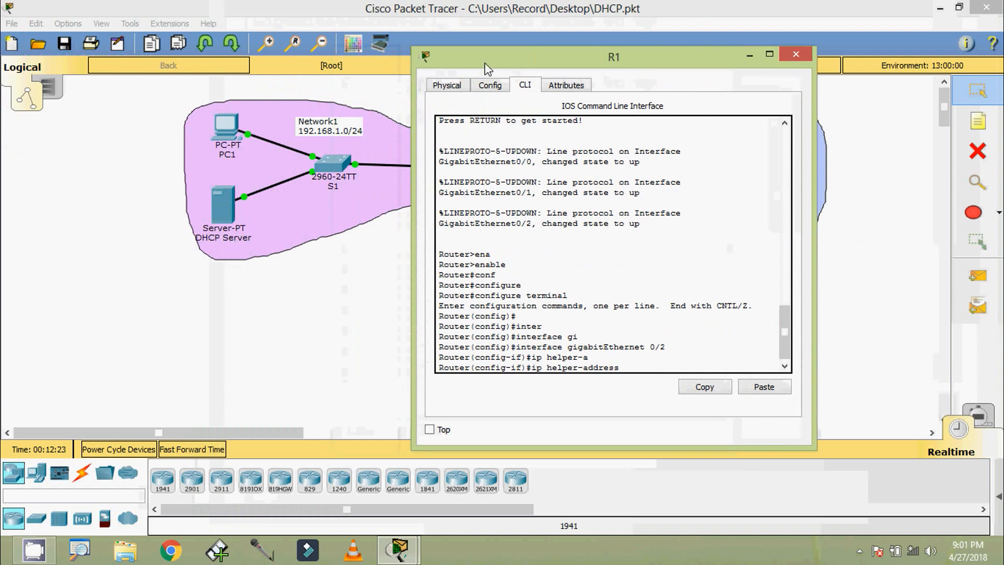
pyautogui.moveTo(654, 57); pyautogui.dragTo(578, 50)
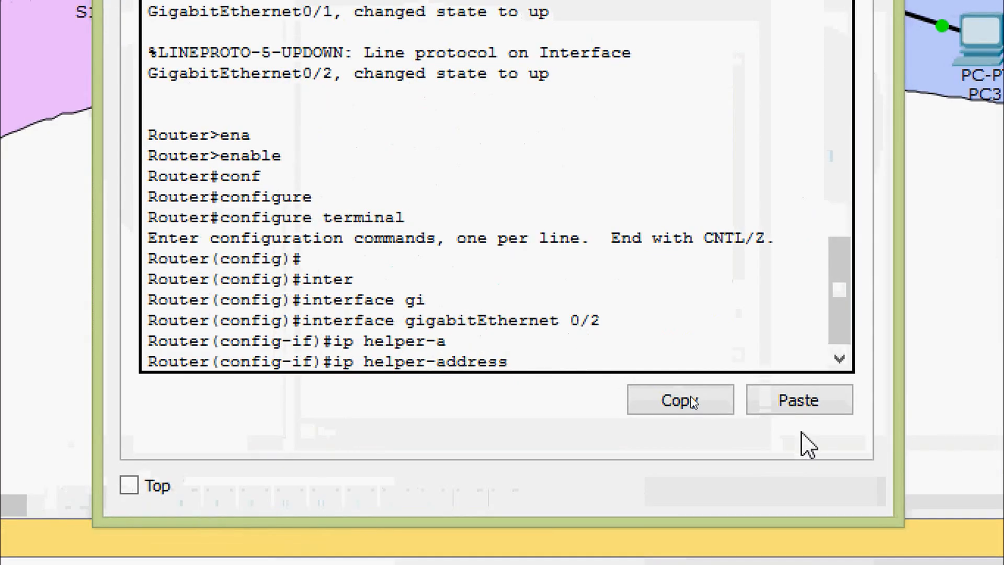
pyautogui.write('192.168.1.254')
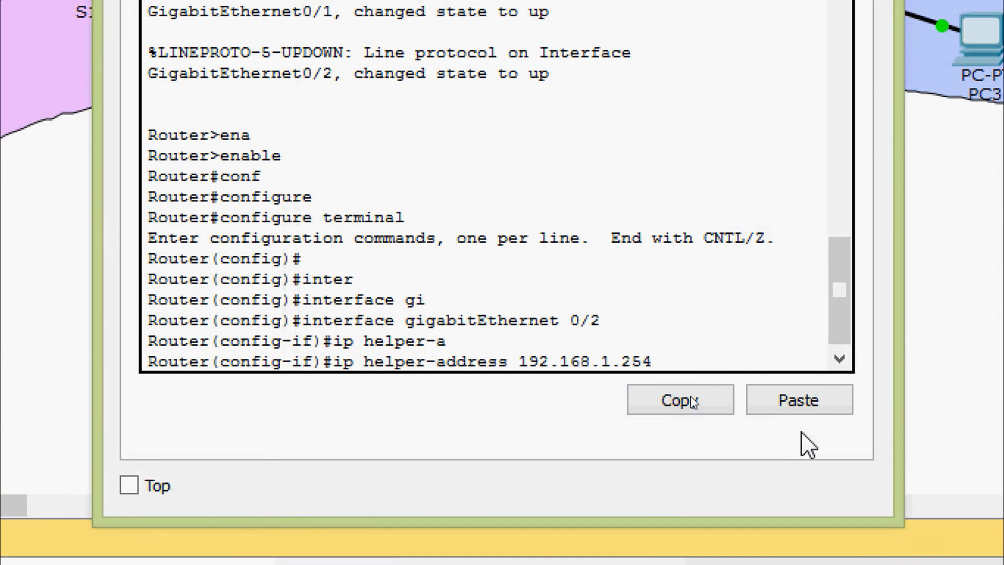
pyautogui.press('Return')
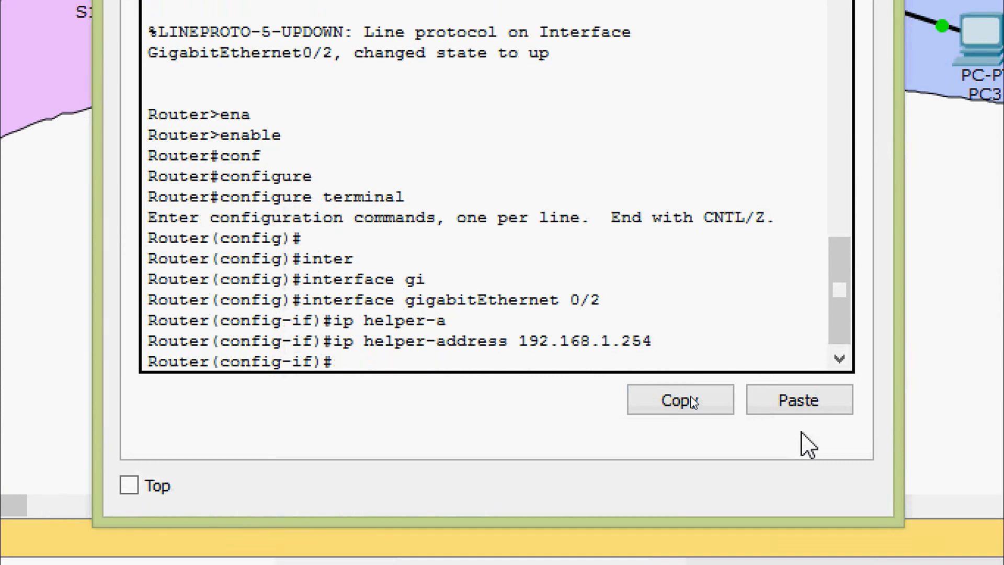
pyautogui.hotkey('ctrl', 'z')
pyautogui.press('Return')
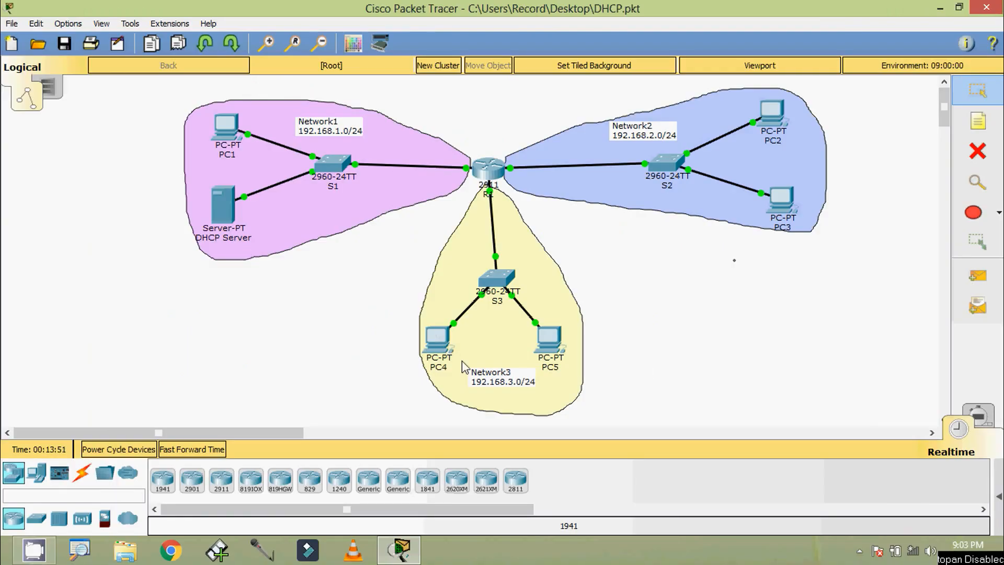
# Switch PC4's IP Configuration to DHCP so it requests an address, and close PC4
pyautogui.click(439, 344)
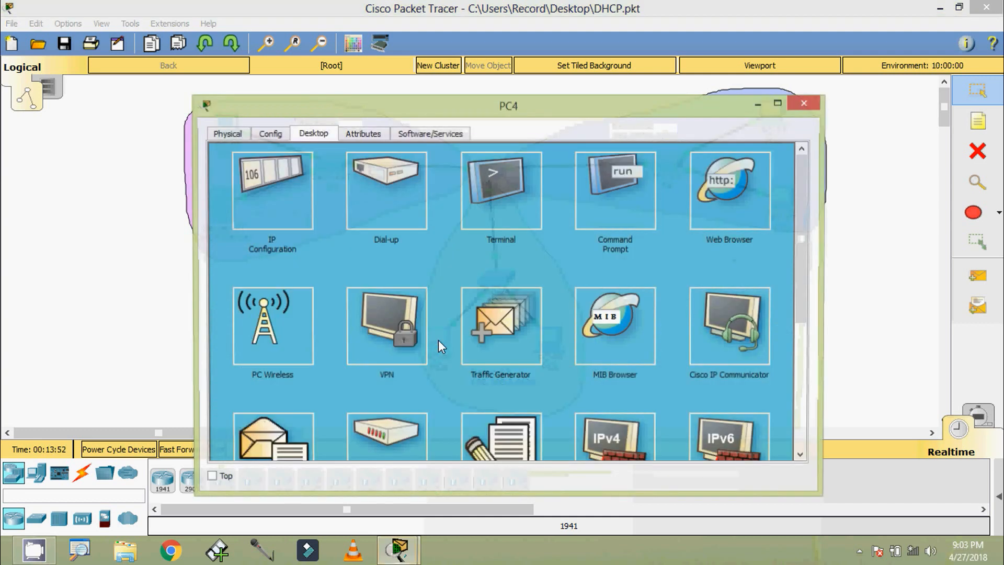
pyautogui.click(271, 199)
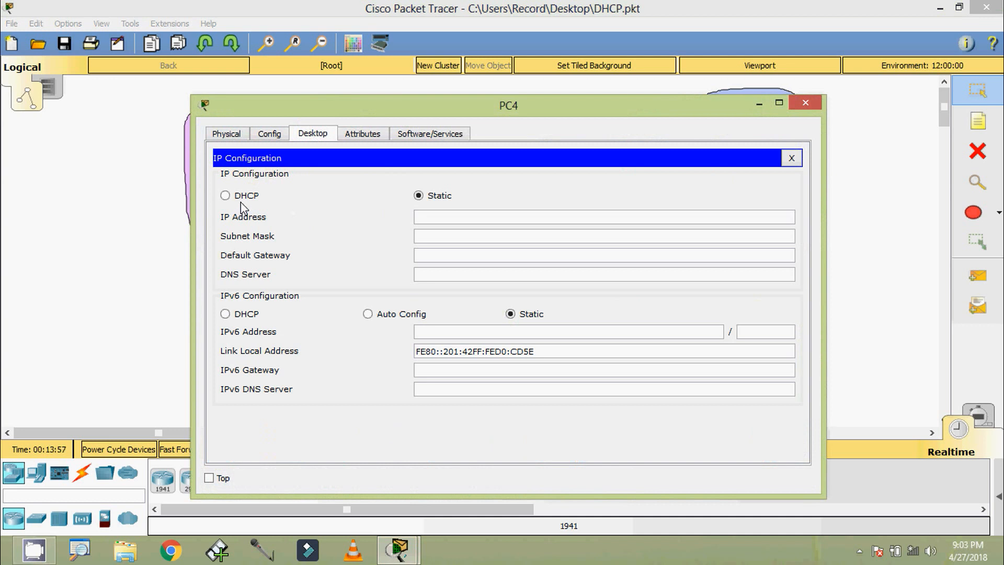
pyautogui.click(225, 196)
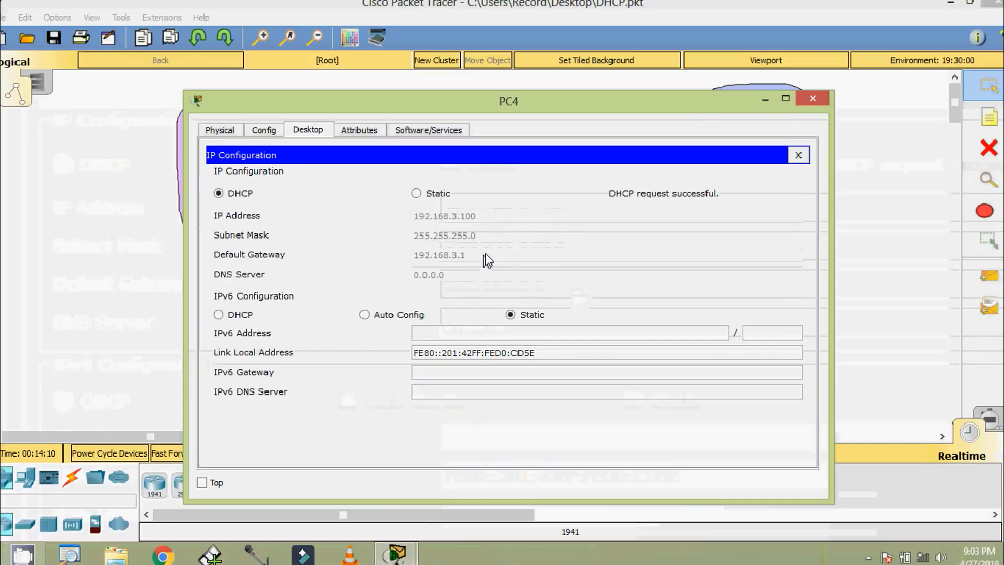
pyautogui.click(811, 99)
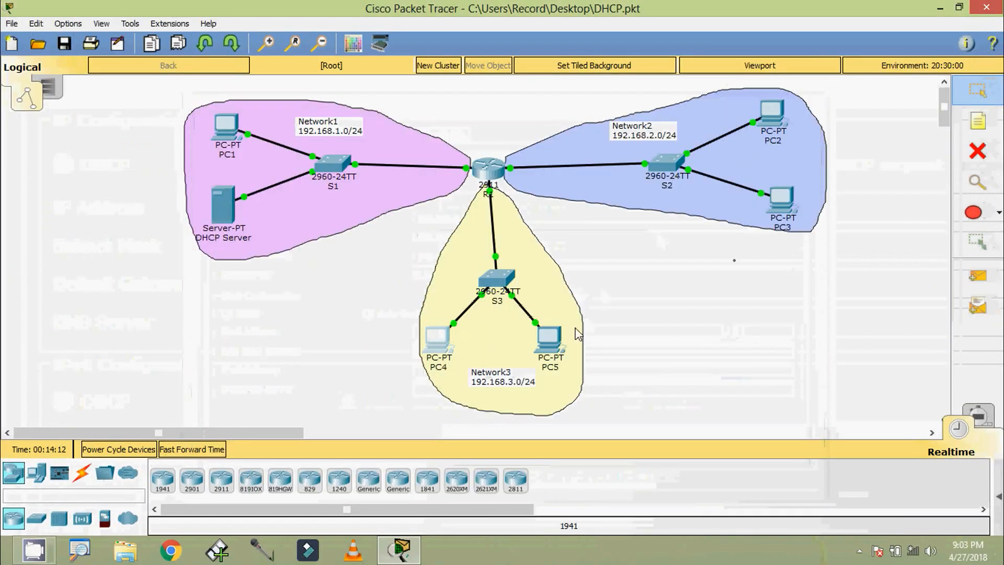
# Switch PC5's IP Configuration to DHCP so it requests an address, and close PC5
pyautogui.click(548, 339)
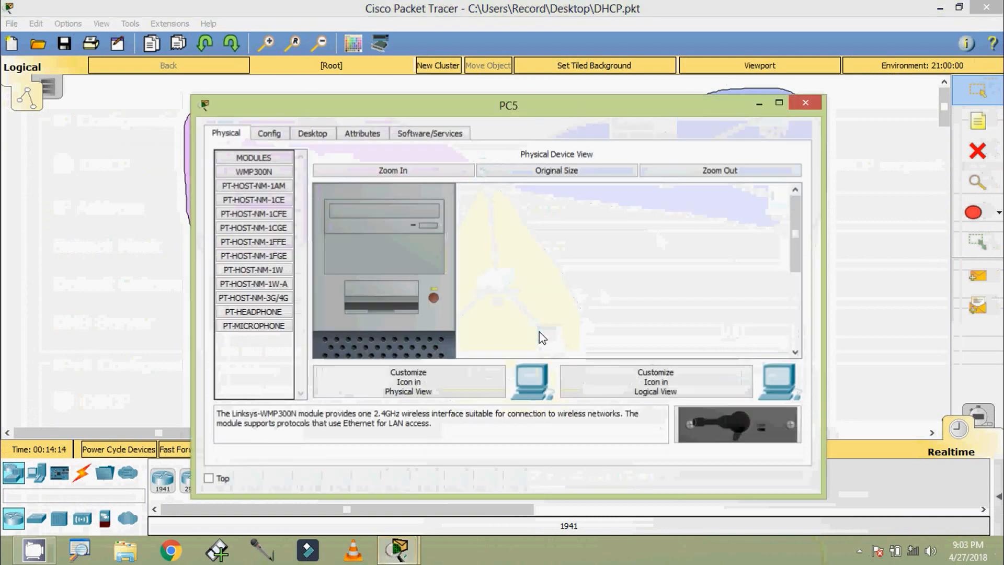
pyautogui.click(316, 139)
pyautogui.click(285, 187)
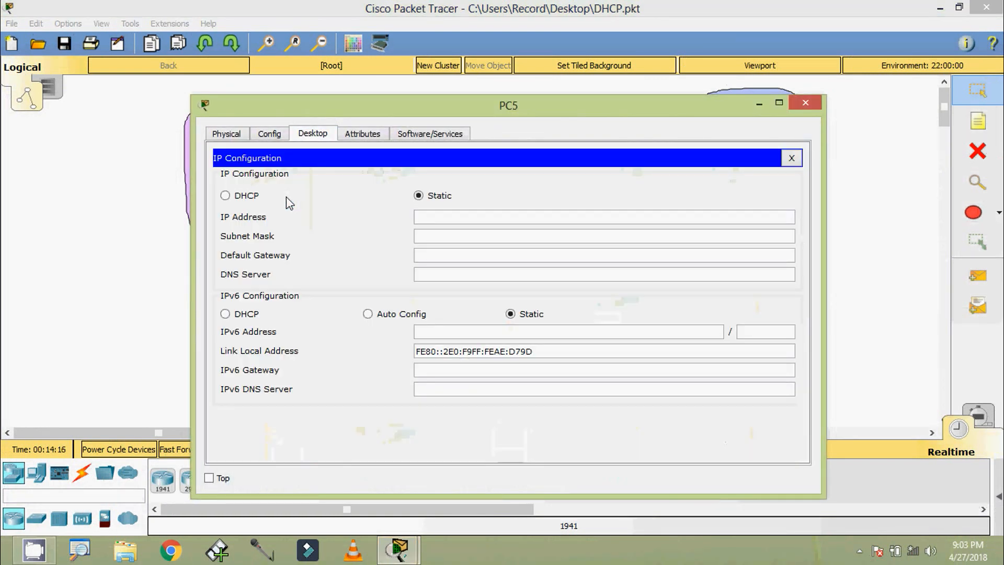
pyautogui.click(242, 200)
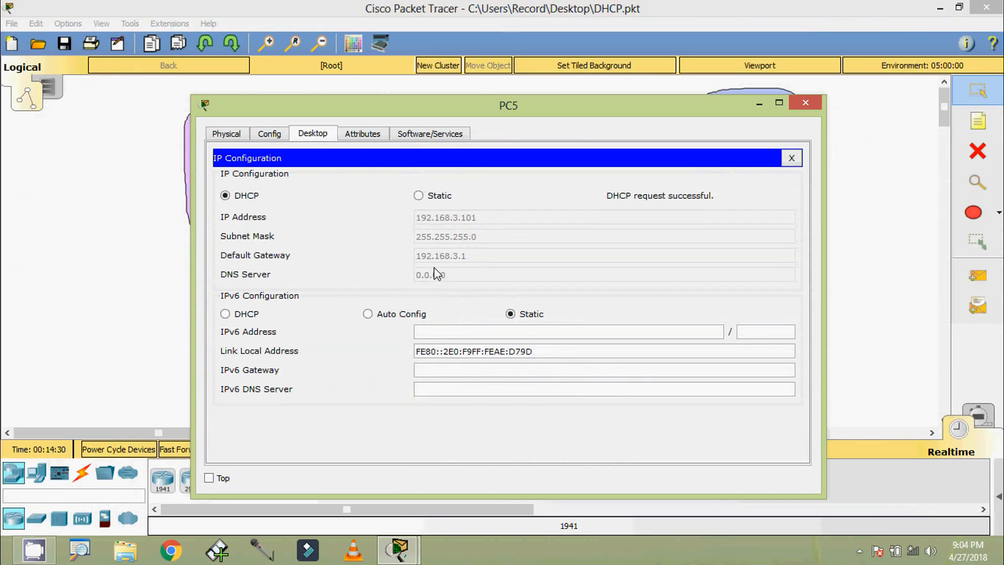
pyautogui.click(792, 107)
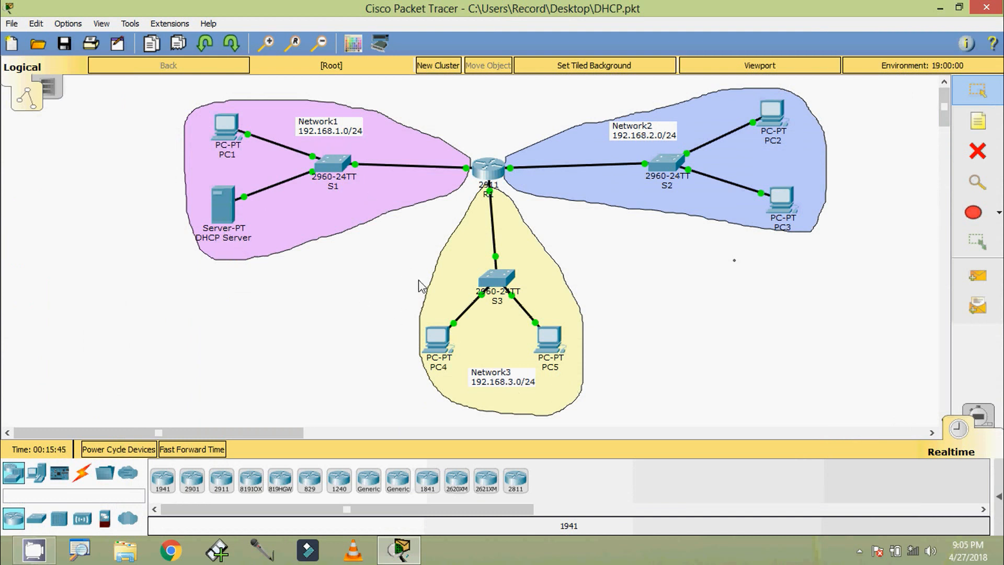
# Ping the DHCP server at 192.168.1.254 from PC4's Command Prompt, leaving the PC4 window minimized
pyautogui.doubleClick(438, 336)
pyautogui.click(580, 220)
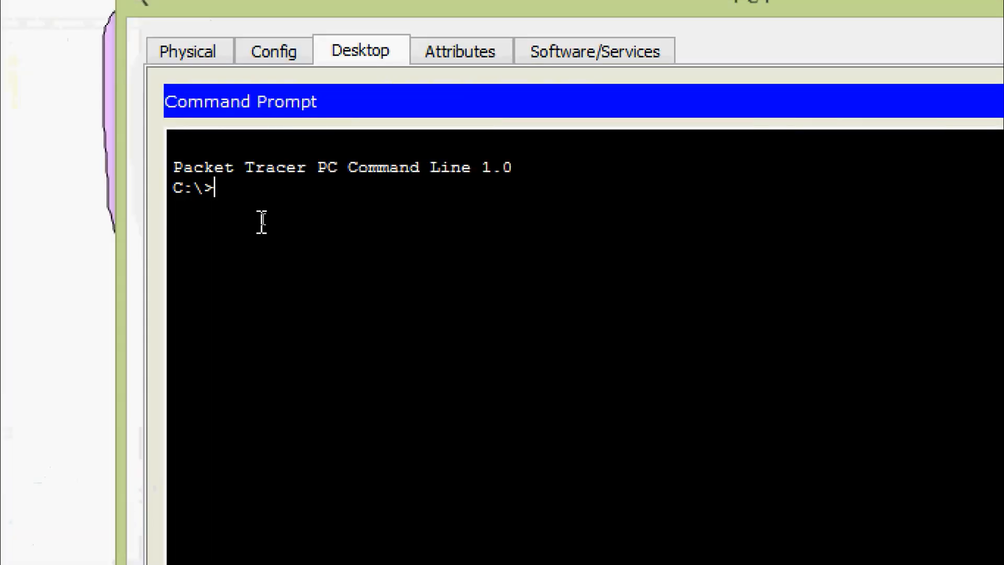
pyautogui.write('ping 192.1')
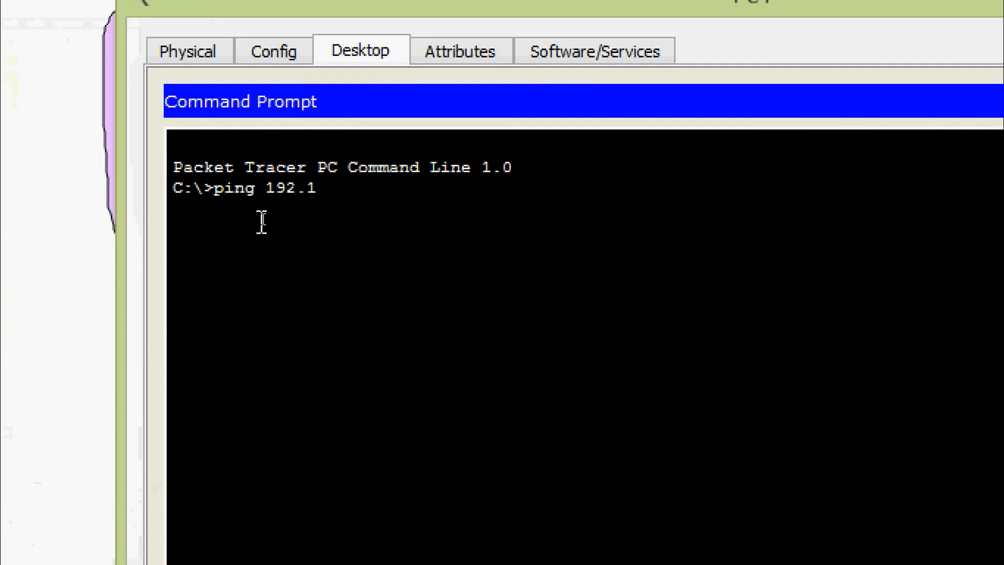
pyautogui.write('68.1.254')
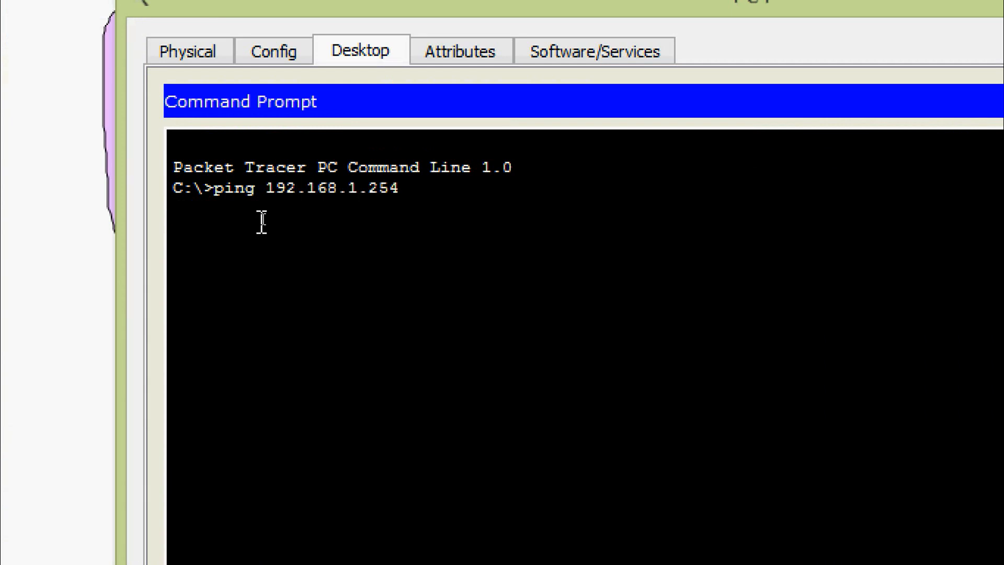
pyautogui.press('Return')
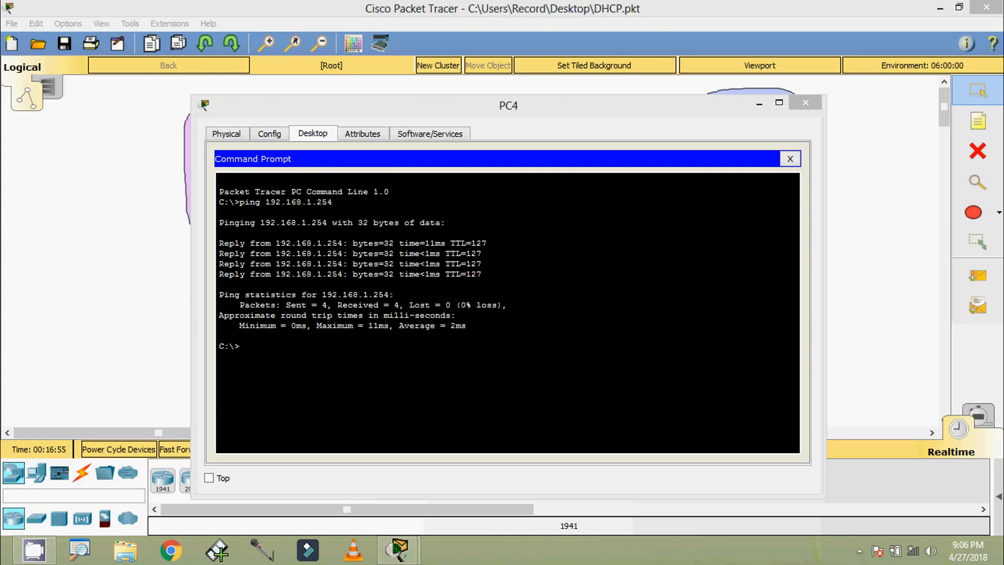
pyautogui.click(759, 103)
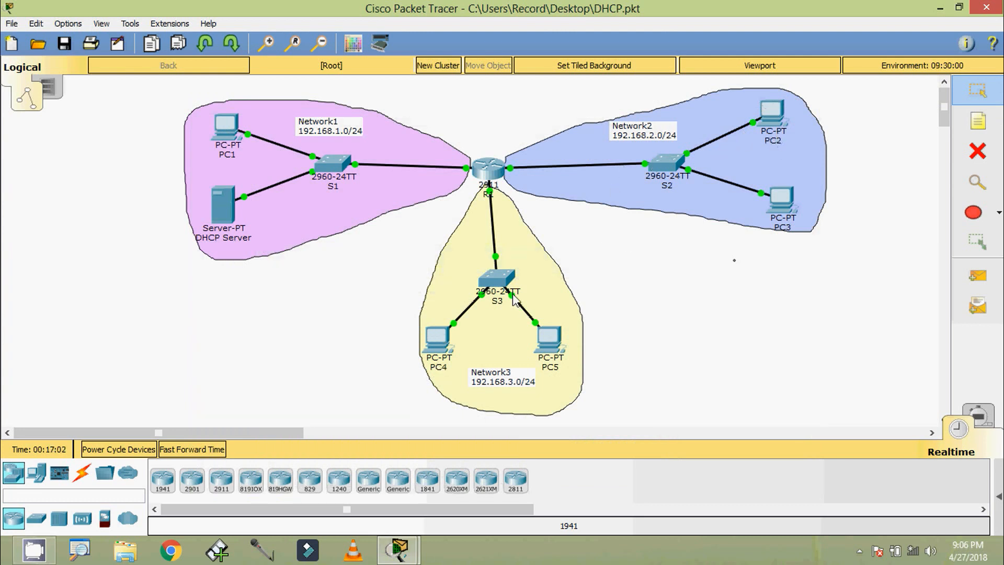
# Check PC2's address in its IP Configuration and close PC2
pyautogui.click(766, 135)
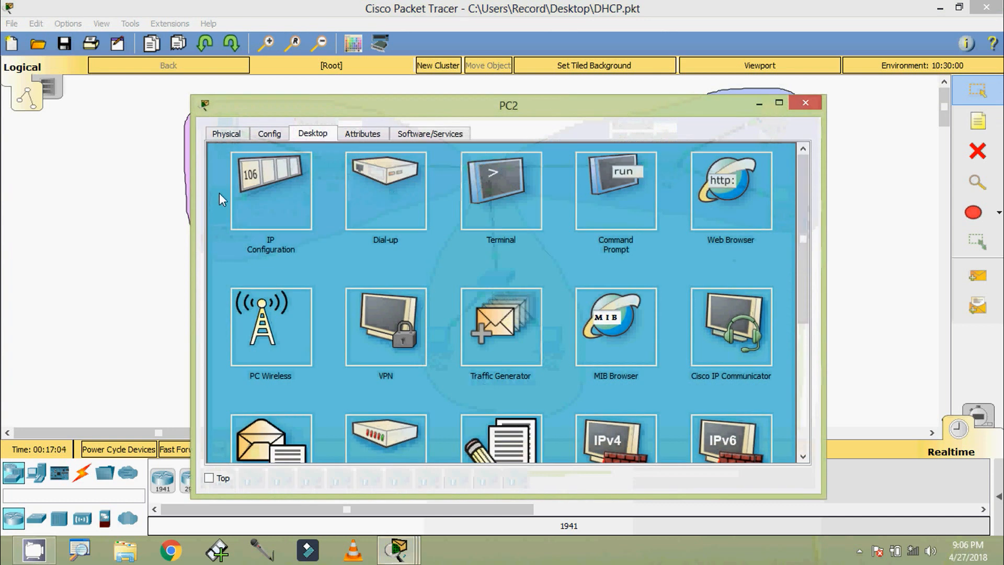
pyautogui.click(275, 198)
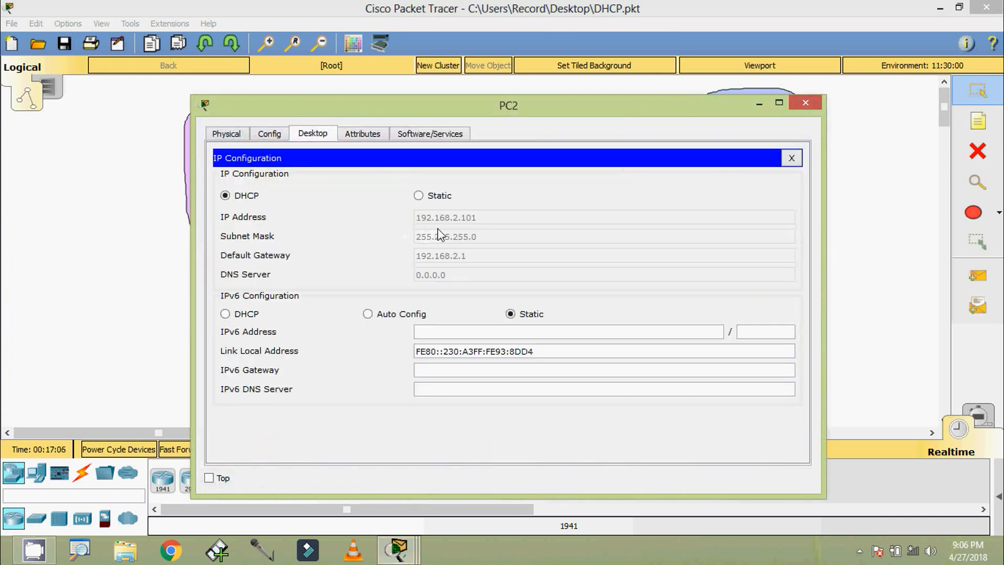
pyautogui.click(804, 114)
# Ping PC2 at 192.168.2.101 from PC4's Command Prompt and review the replies
pyautogui.click(442, 344)
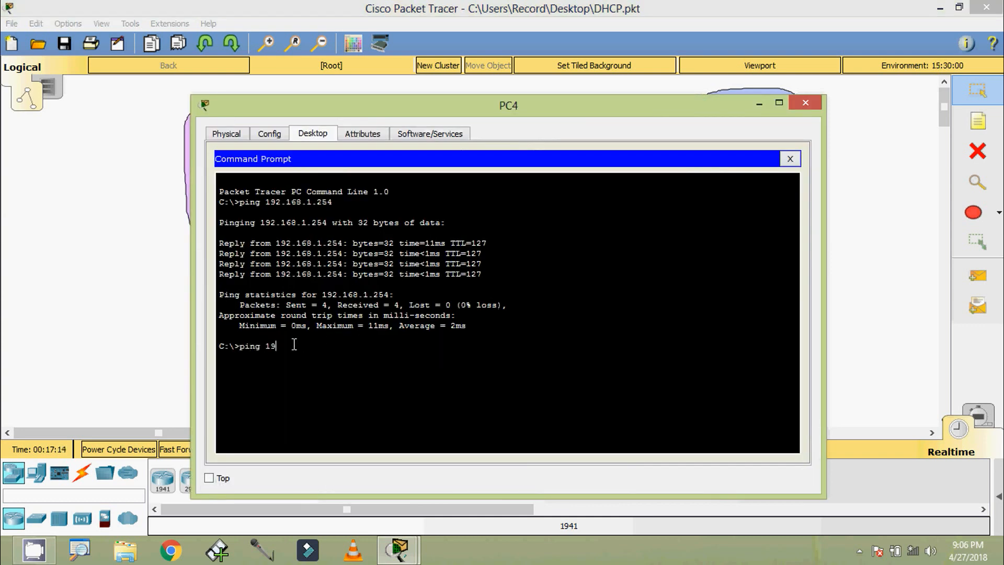
pyautogui.write('ping 192.168.2.101')
pyautogui.press('Return')
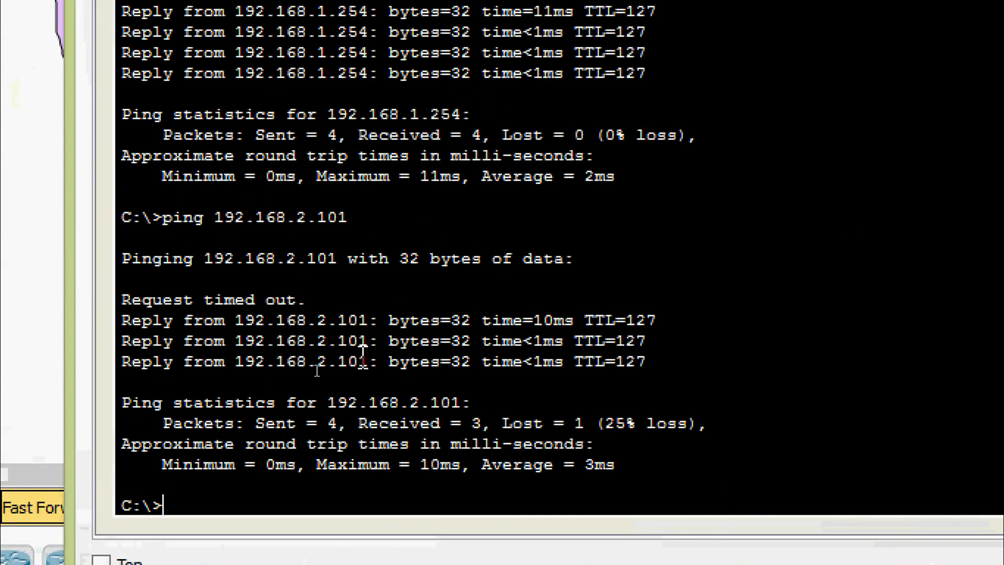
pyautogui.moveTo(188, 299); pyautogui.dragTo(688, 359)
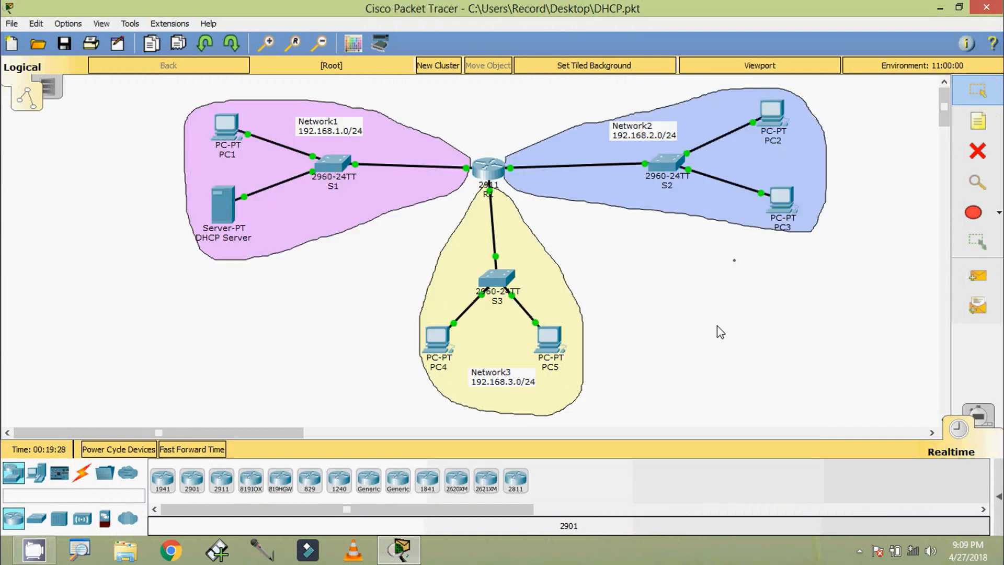